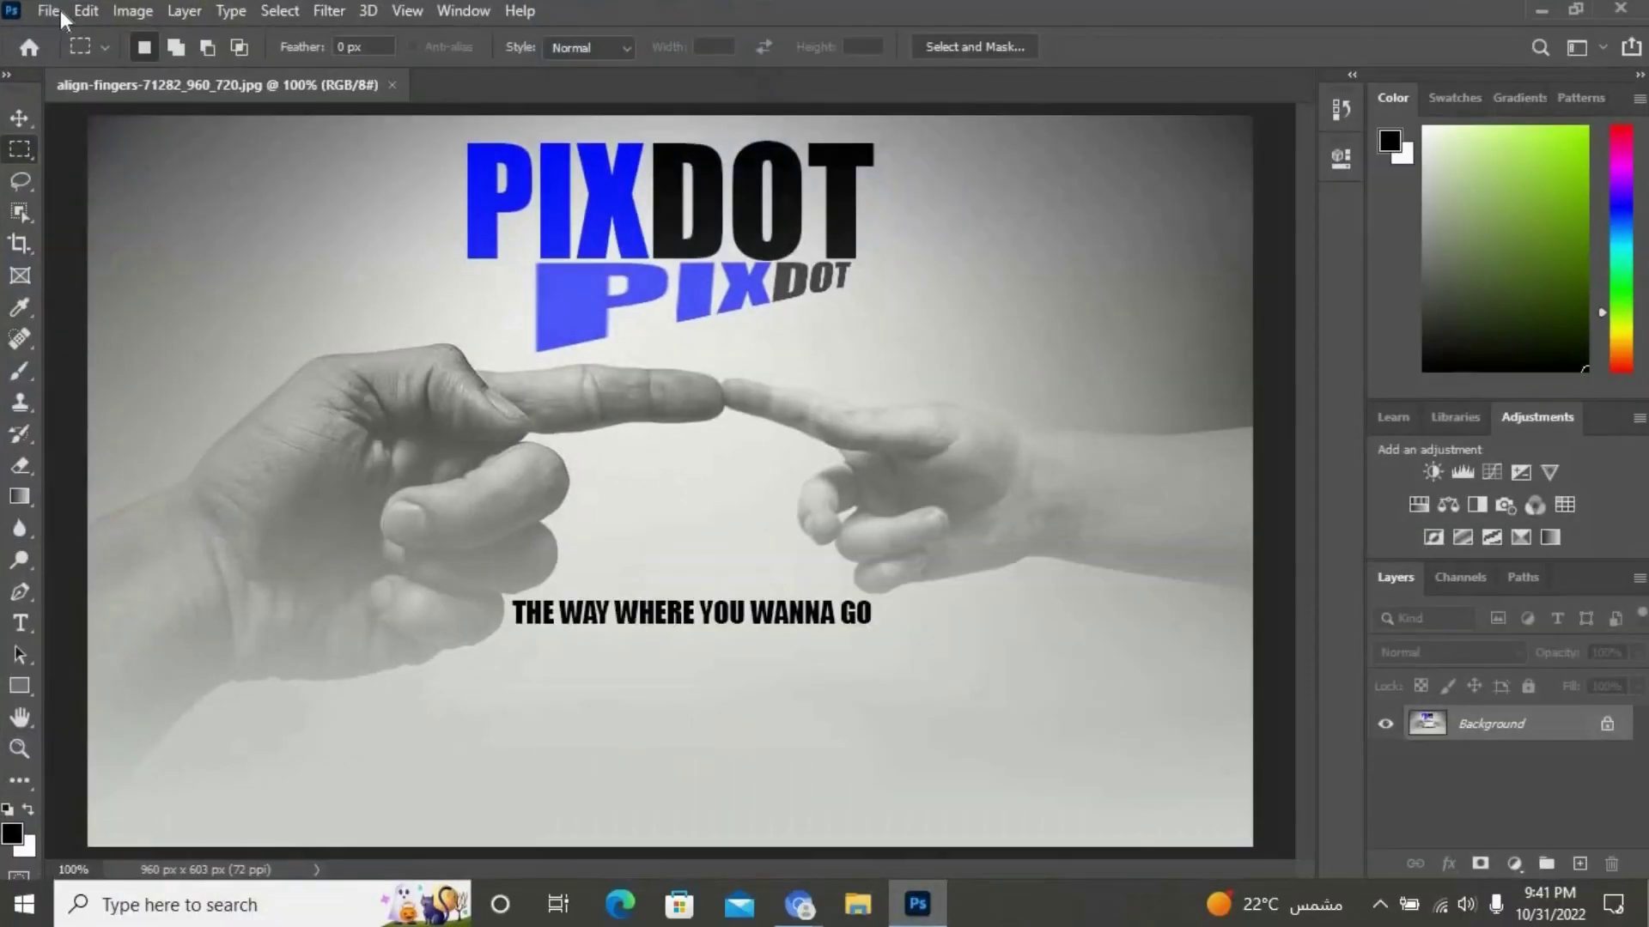
Open pexels-photo-4473903 from the IMAGES folder as a new document
{"action": "left_click", "coordinate": [48, 10]}
{"action": "left_click", "coordinate": [80, 62]}
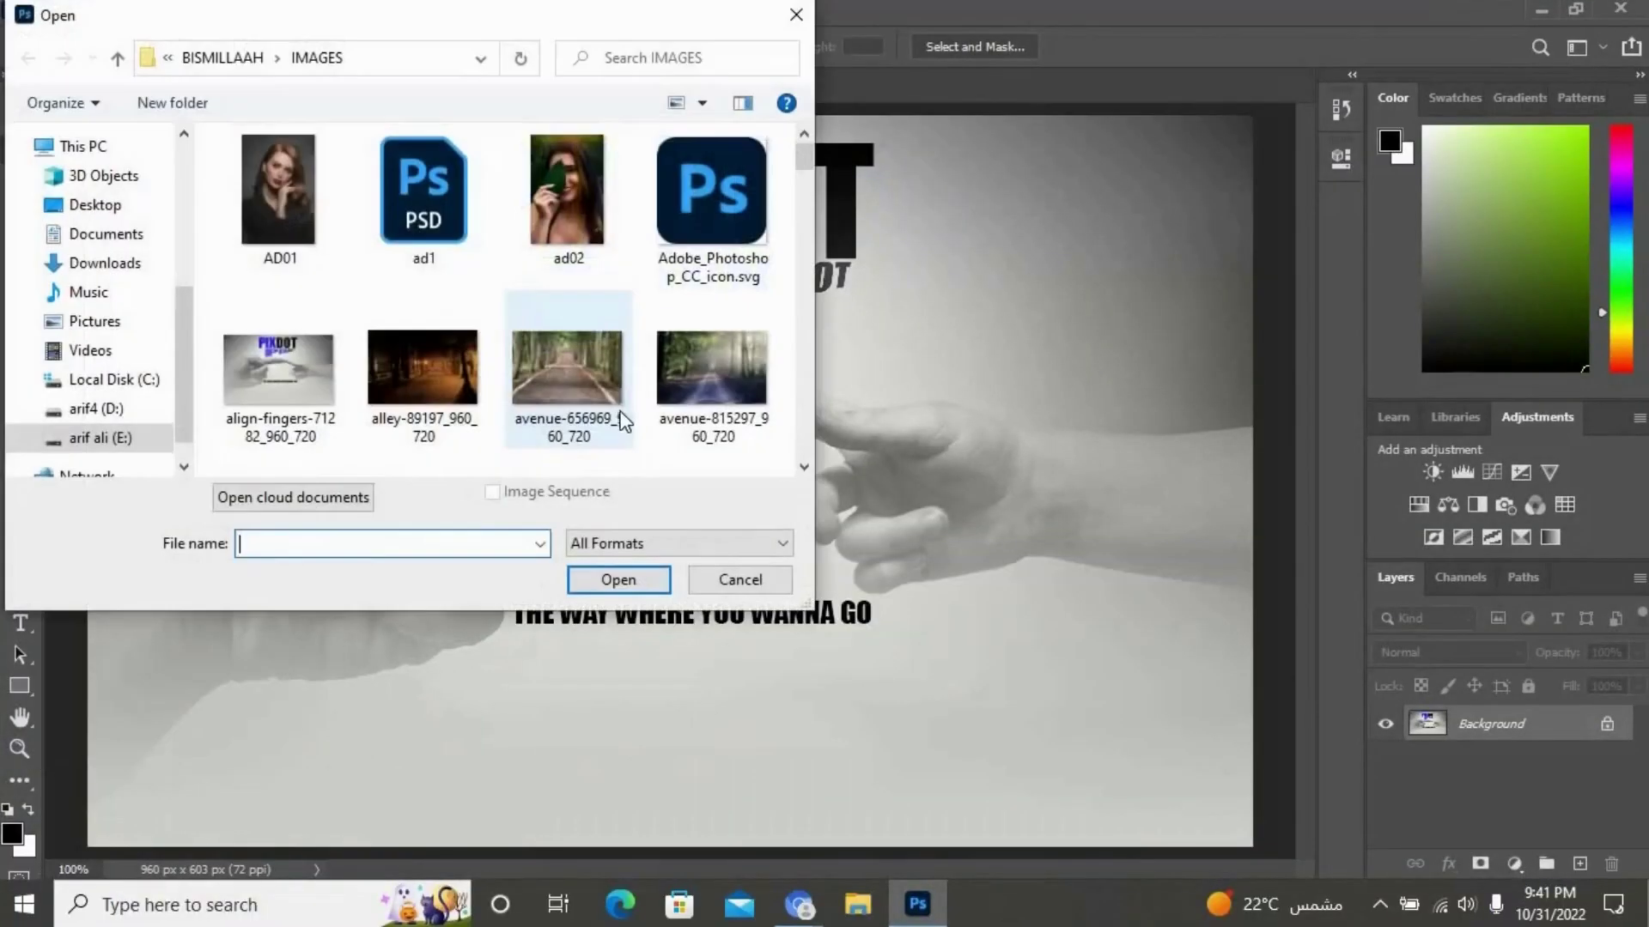
{"action": "left_click", "coordinate": [622, 421]}
{"action": "scroll", "coordinate": [626, 412], "scroll_direction": "down", "scroll_amount": 4}
{"action": "scroll", "coordinate": [625, 412], "scroll_direction": "down", "scroll_amount": 4}
{"action": "scroll", "coordinate": [625, 412], "scroll_direction": "down", "scroll_amount": 2}
{"action": "scroll", "coordinate": [631, 403], "scroll_direction": "down", "scroll_amount": 3}
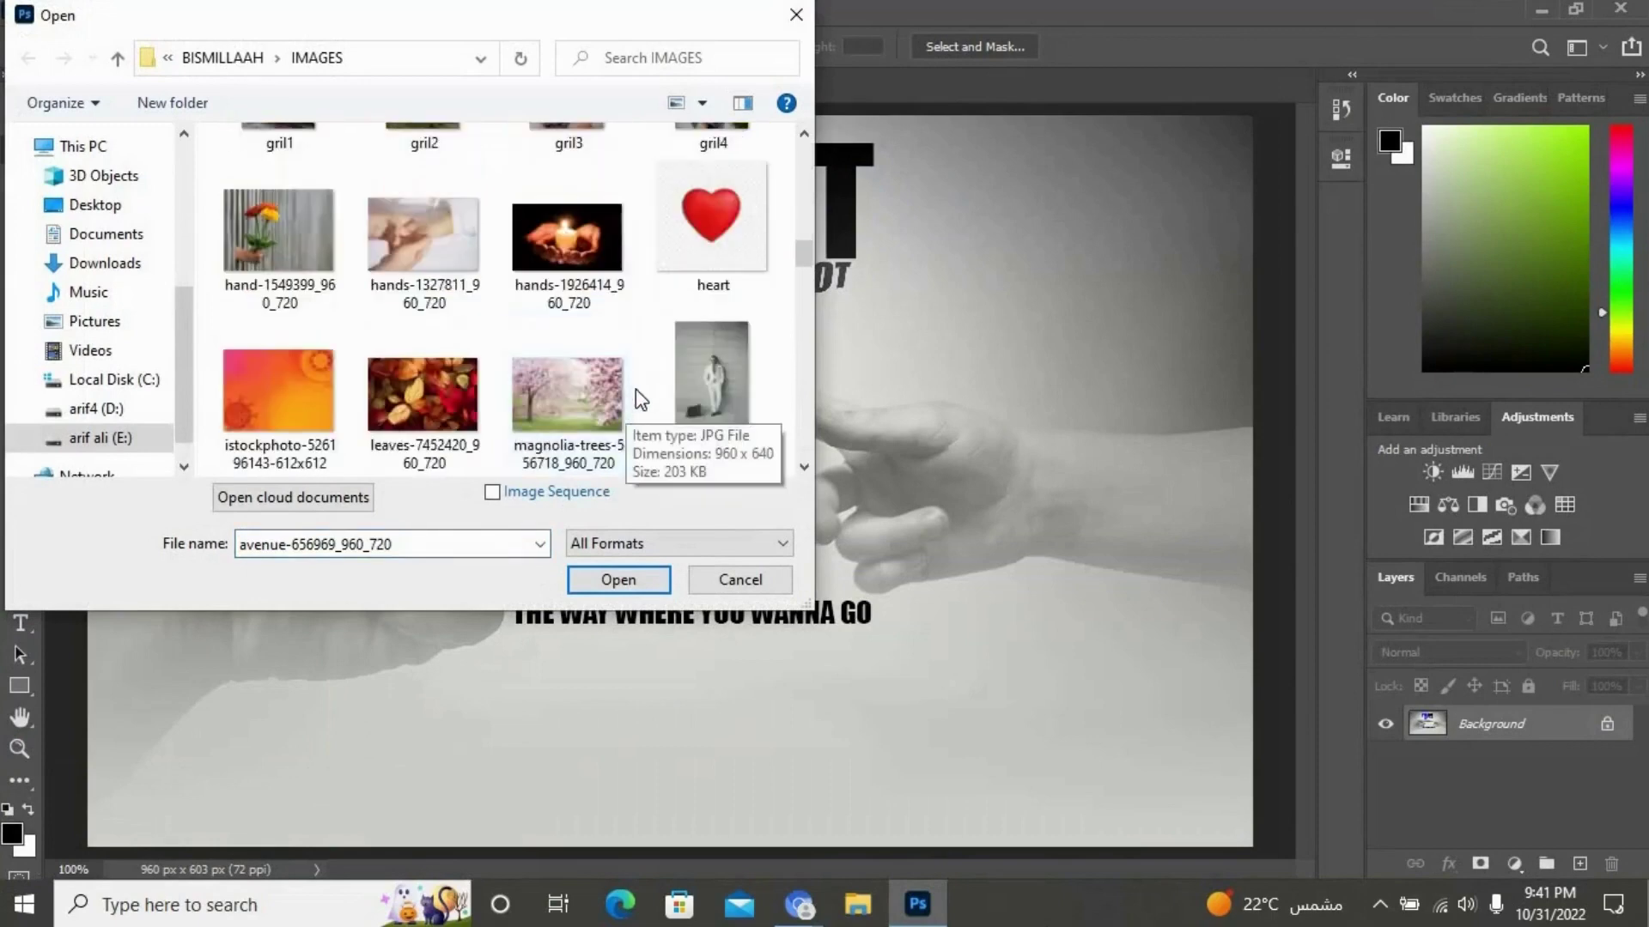
{"action": "scroll", "coordinate": [635, 389], "scroll_direction": "down", "scroll_amount": 3}
{"action": "scroll", "coordinate": [635, 389], "scroll_direction": "down", "scroll_amount": 1}
{"action": "left_click", "coordinate": [713, 375]}
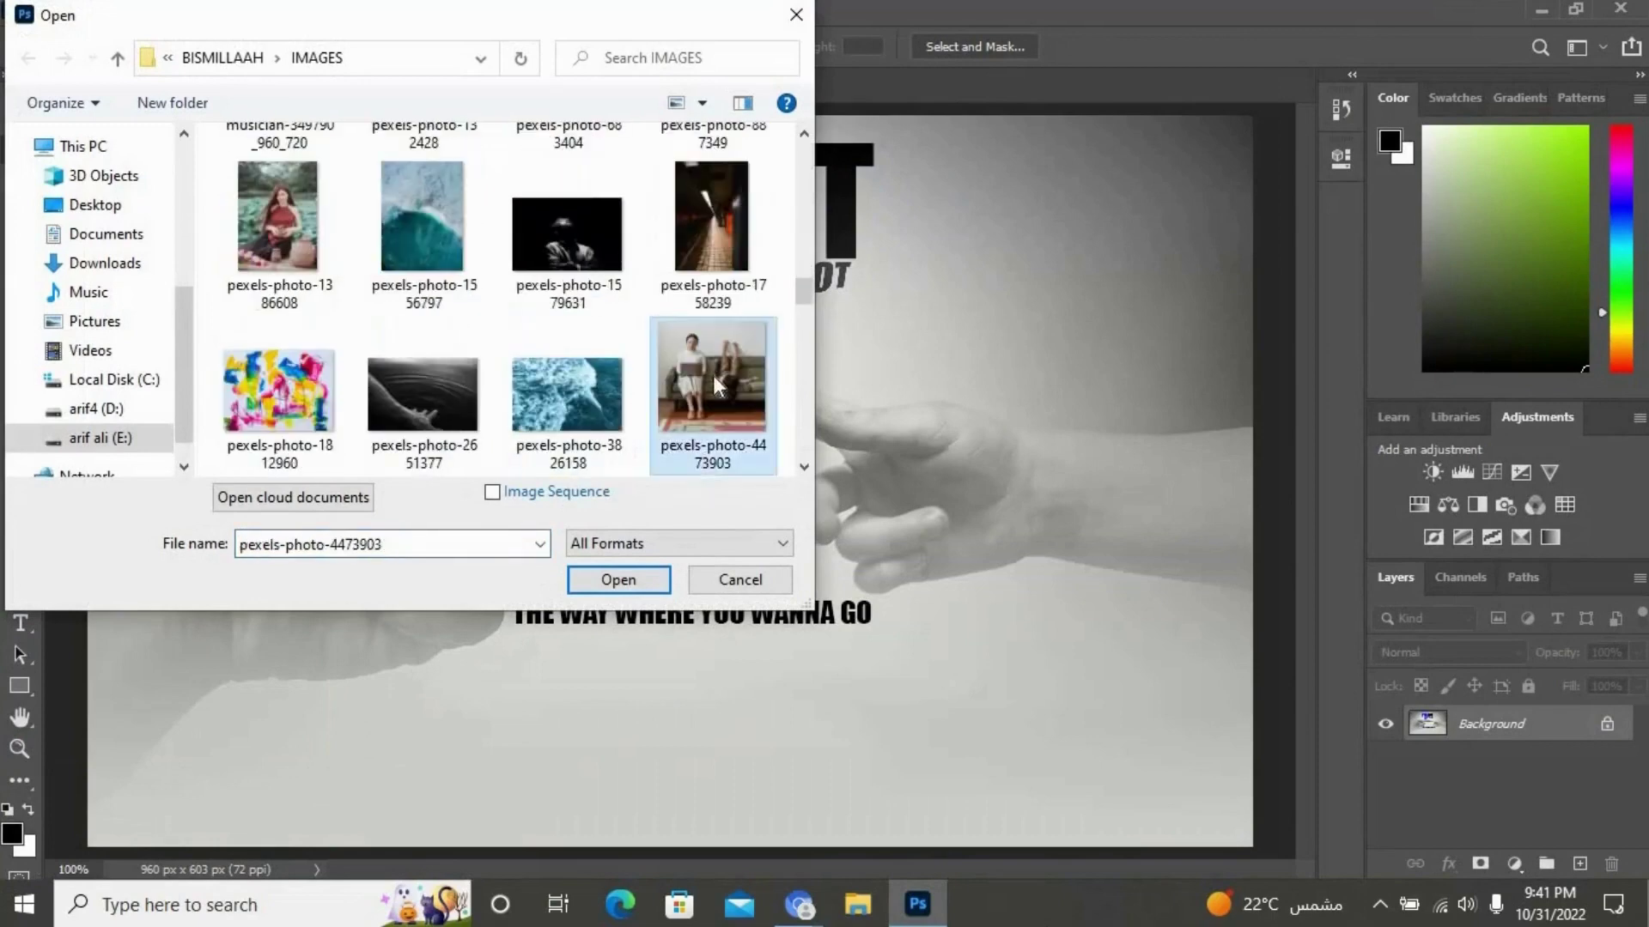
{"action": "left_click", "coordinate": [617, 584]}
Replace the locked Background with an editable Background copy and add an empty layer
{"action": "left_click_drag", "start_coordinate": [1494, 732], "coordinate": [1582, 861]}
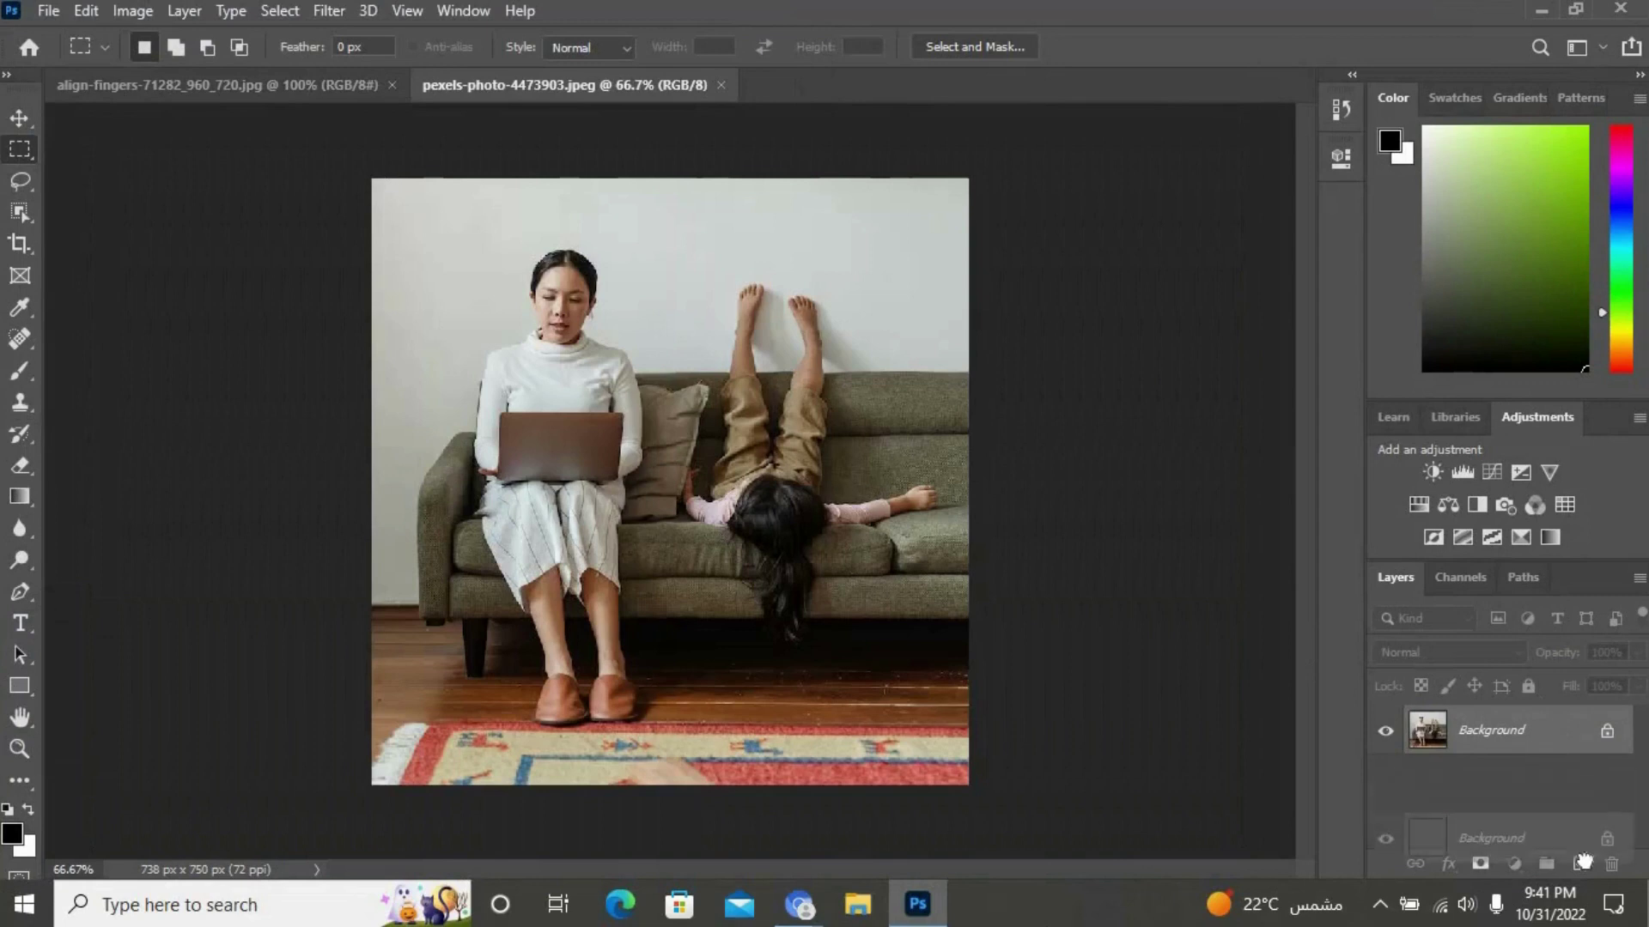
{"action": "left_click_drag", "start_coordinate": [1571, 780], "coordinate": [1611, 863]}
{"action": "left_click", "coordinate": [1579, 863]}
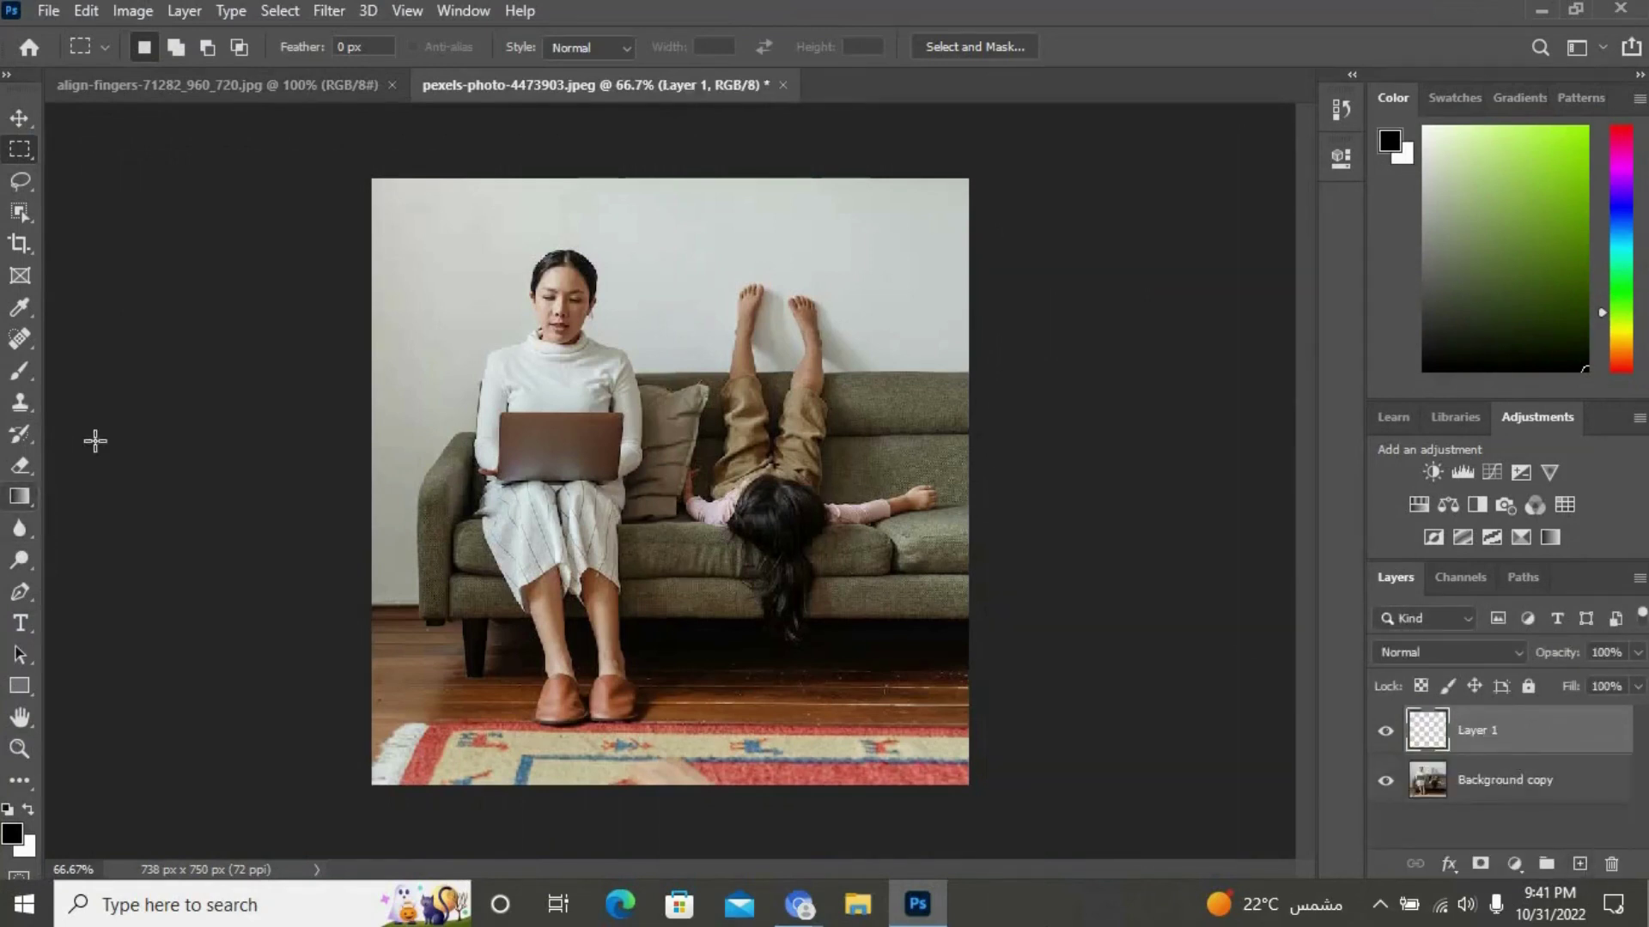
Draw a tall black-filled rectangle near the photo's upper-left corner
{"action": "left_click", "coordinate": [19, 685]}
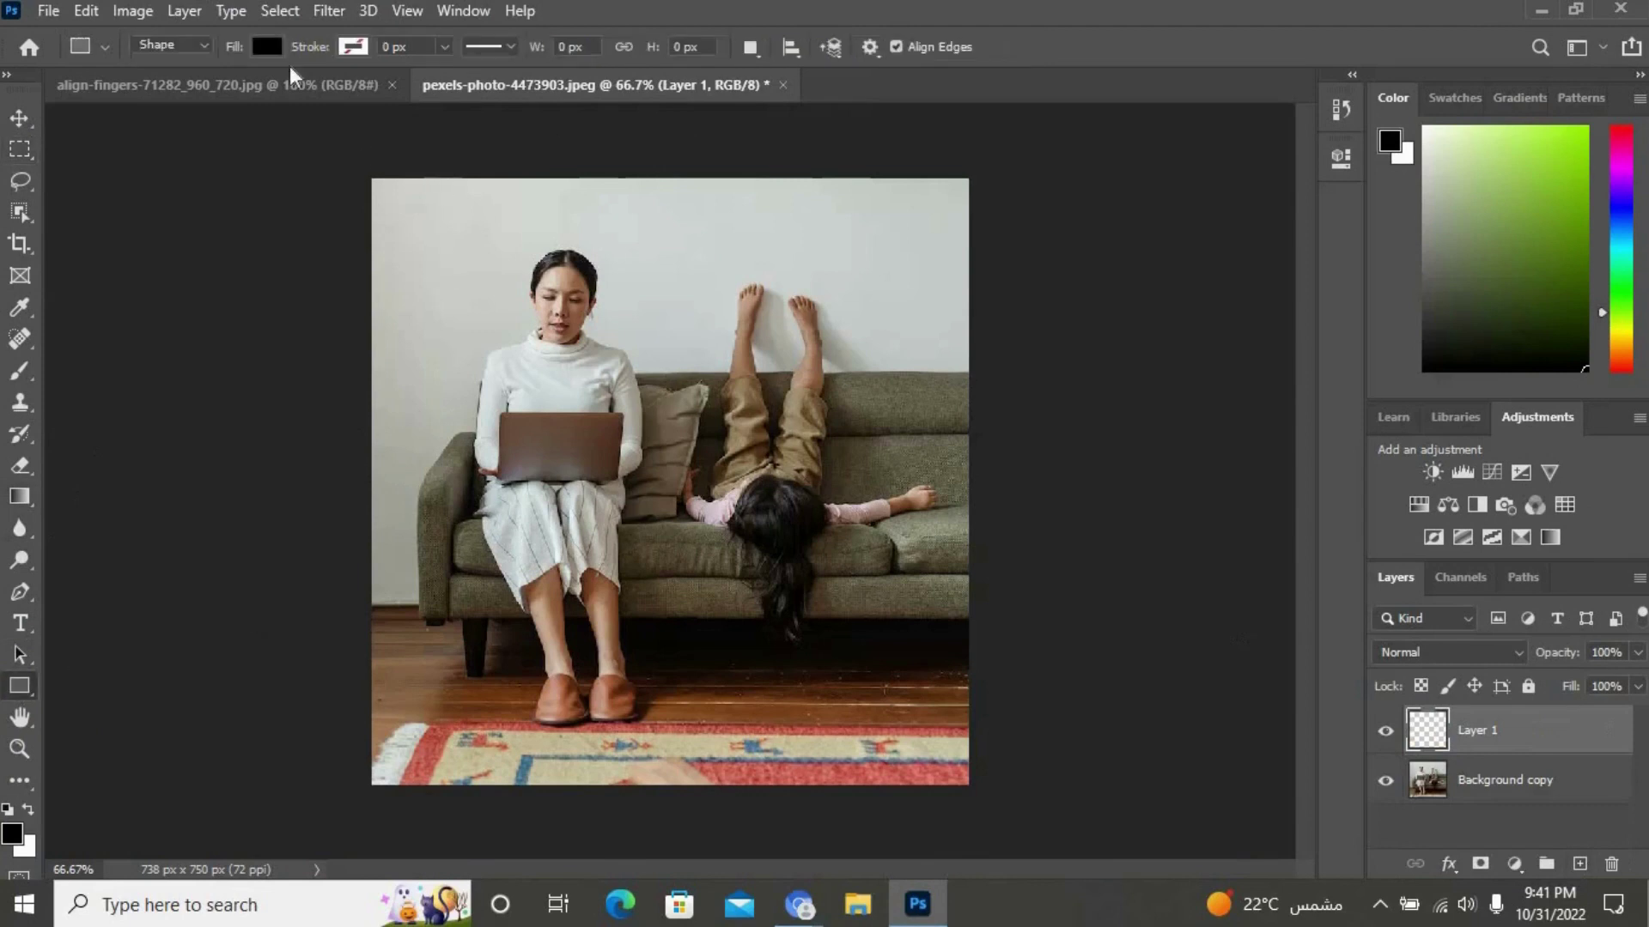
{"action": "left_click", "coordinate": [267, 48]}
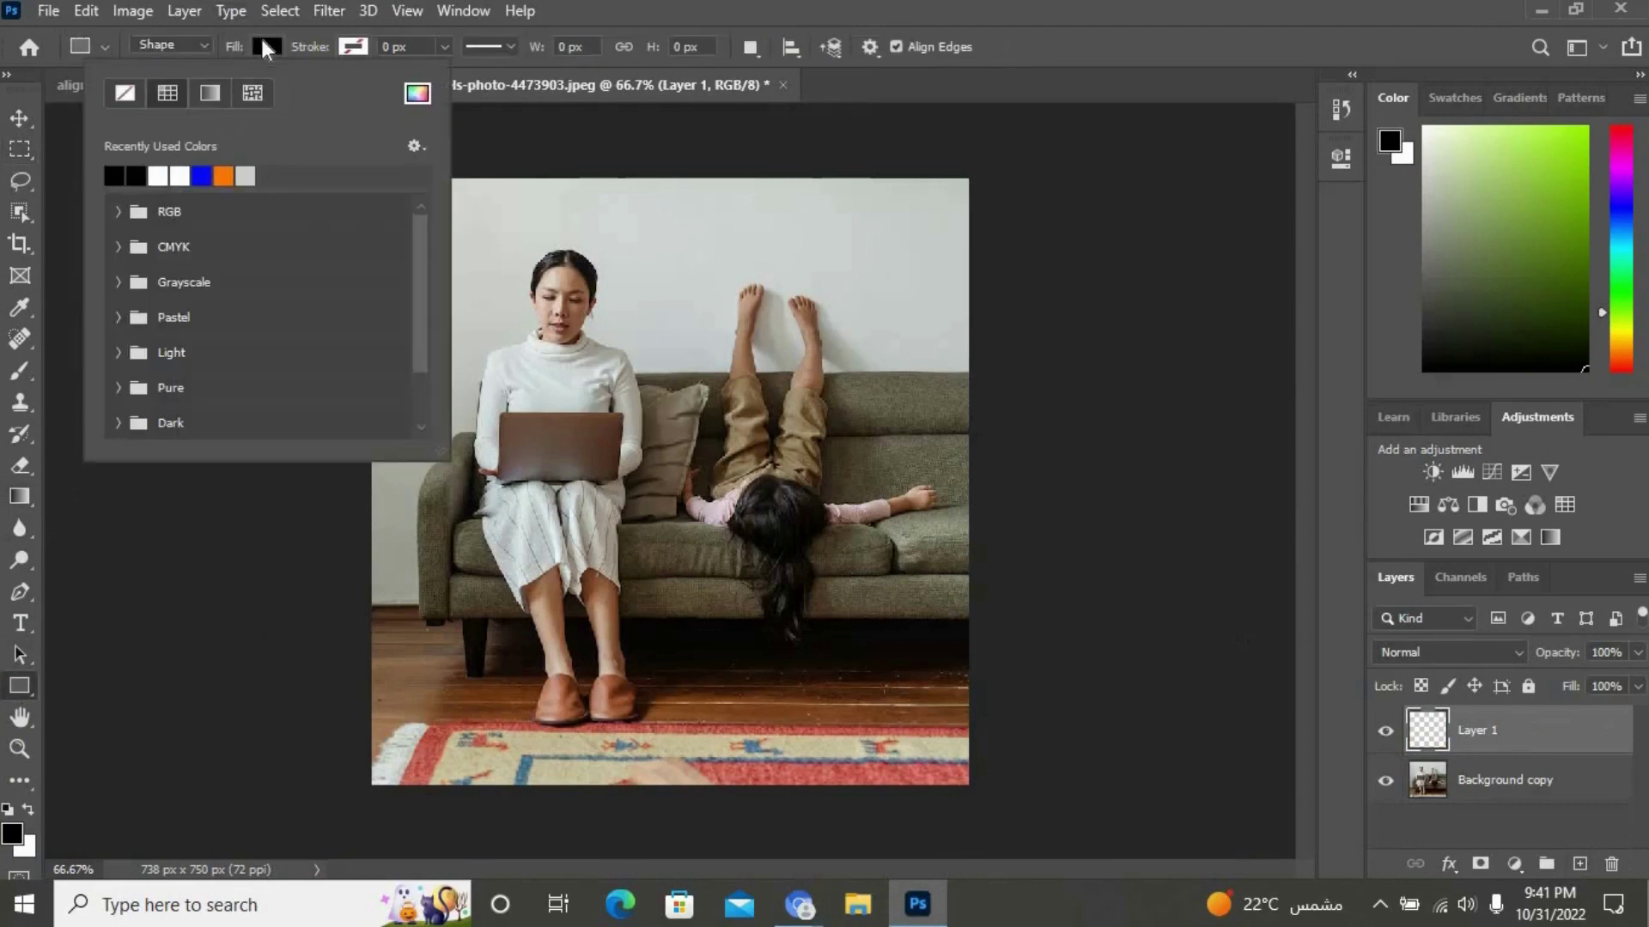
{"action": "left_click", "coordinate": [267, 47]}
{"action": "mouse_move", "coordinate": [413, 206]}
{"action": "left_mouse_down"}
{"action": "mouse_move", "coordinate": [492, 356]}
{"action": "mouse_move", "coordinate": [492, 335]}
{"action": "left_mouse_up"}
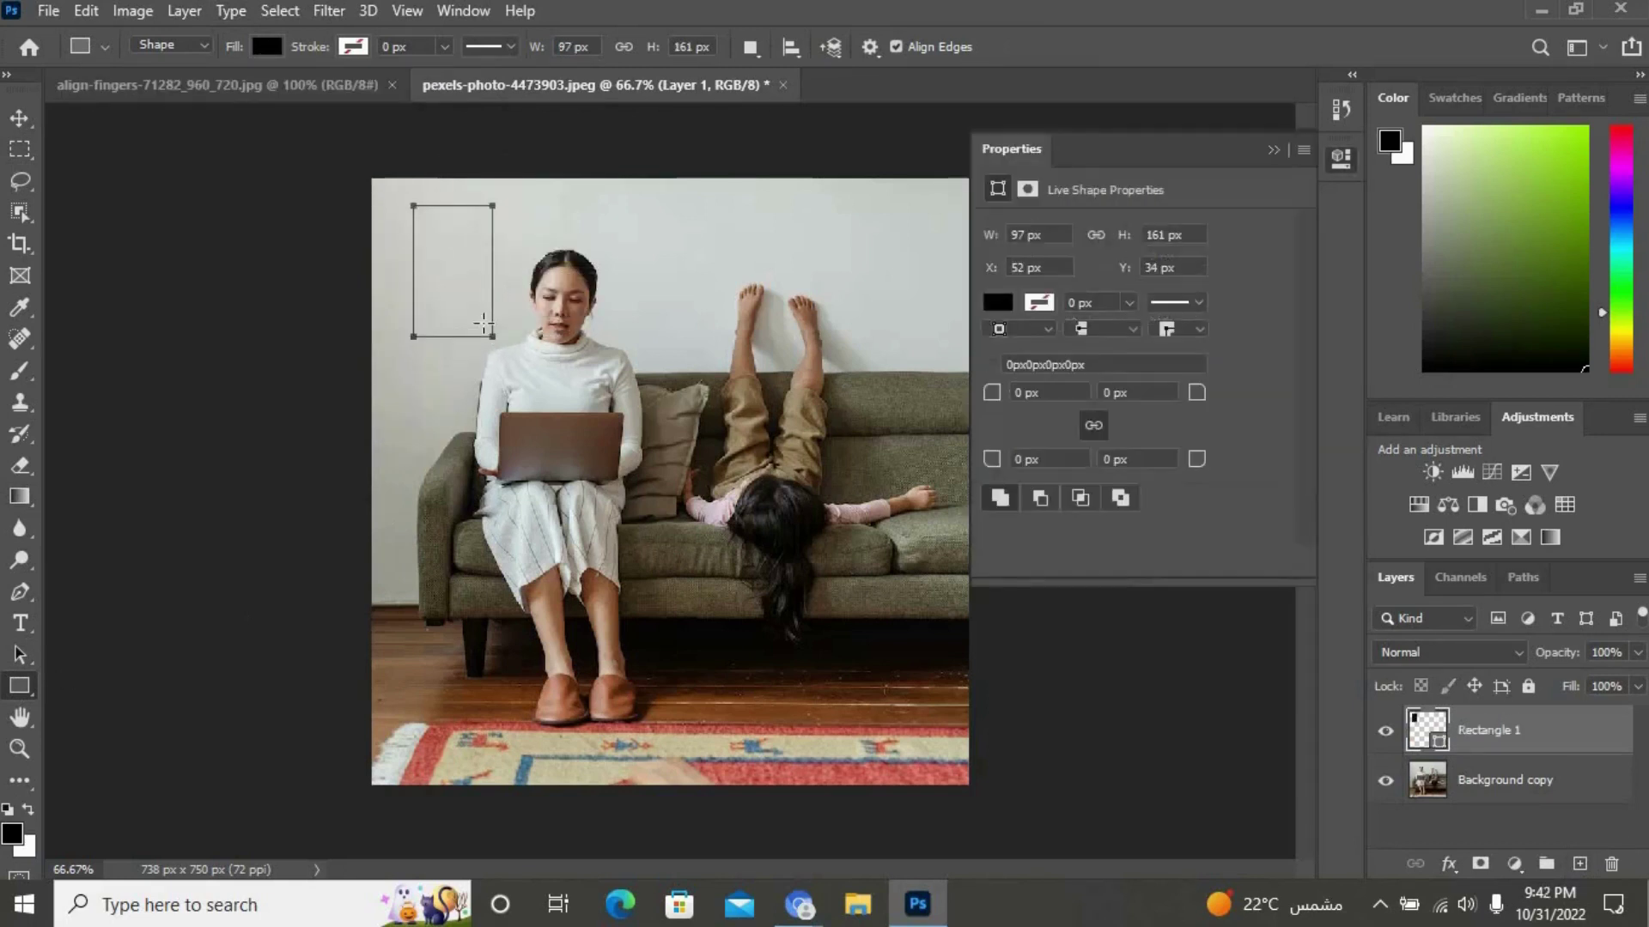
{"action": "left_click", "coordinate": [1271, 152]}
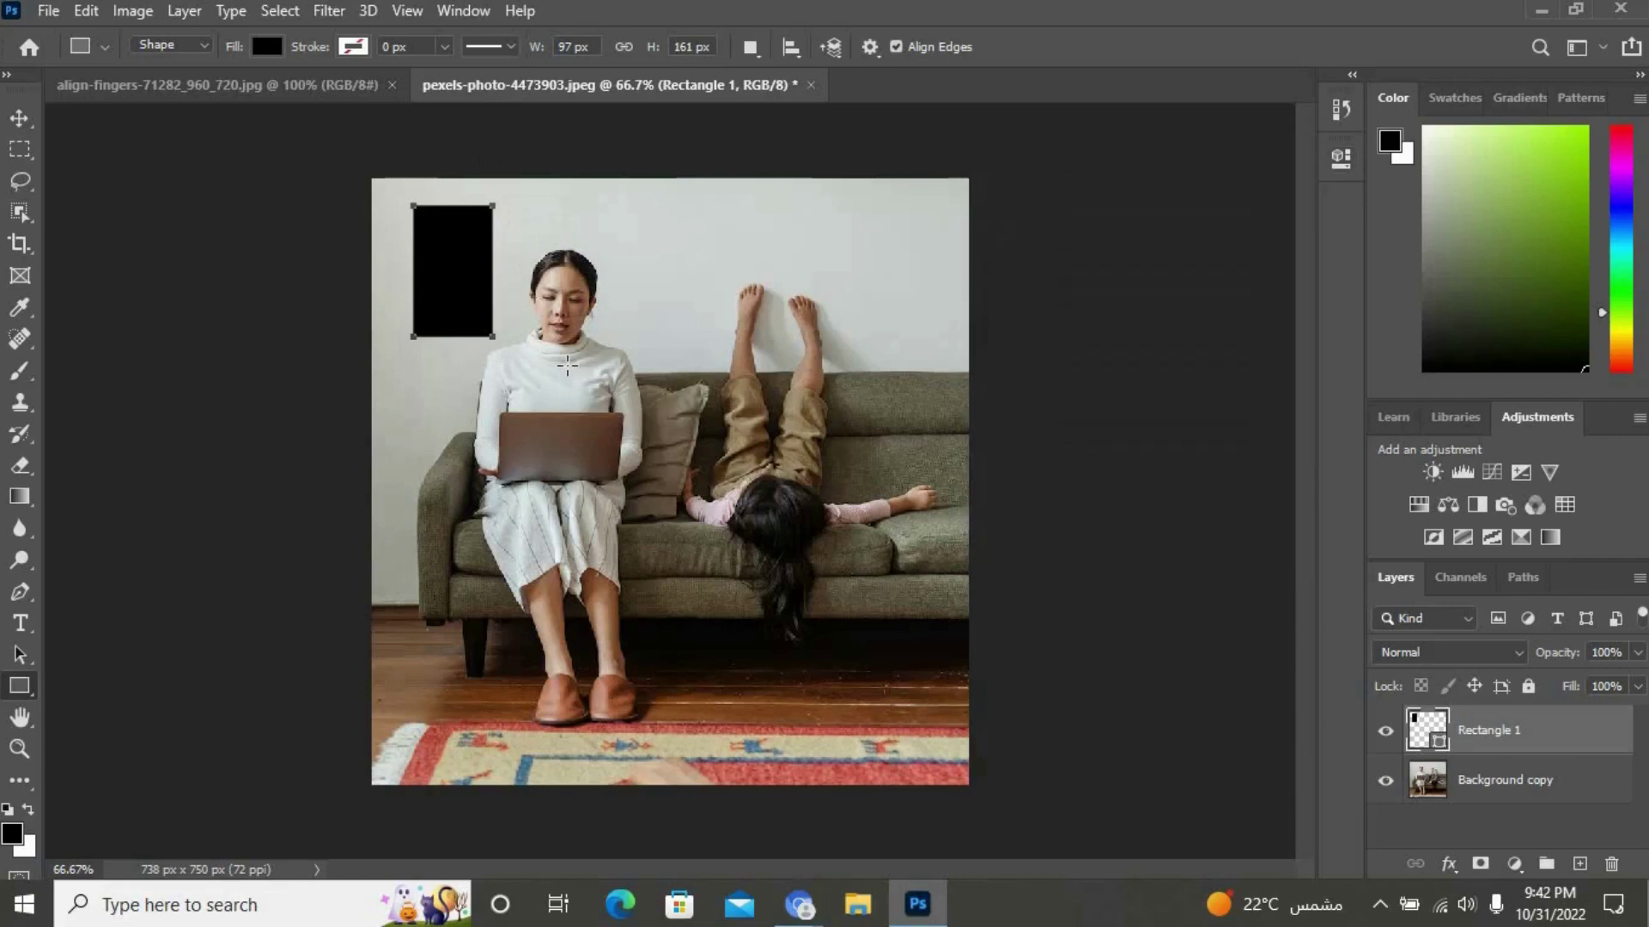
Duplicate the rectangle twice downward into a column of three and merge them into one layer
{"action": "key", "text": "v"}
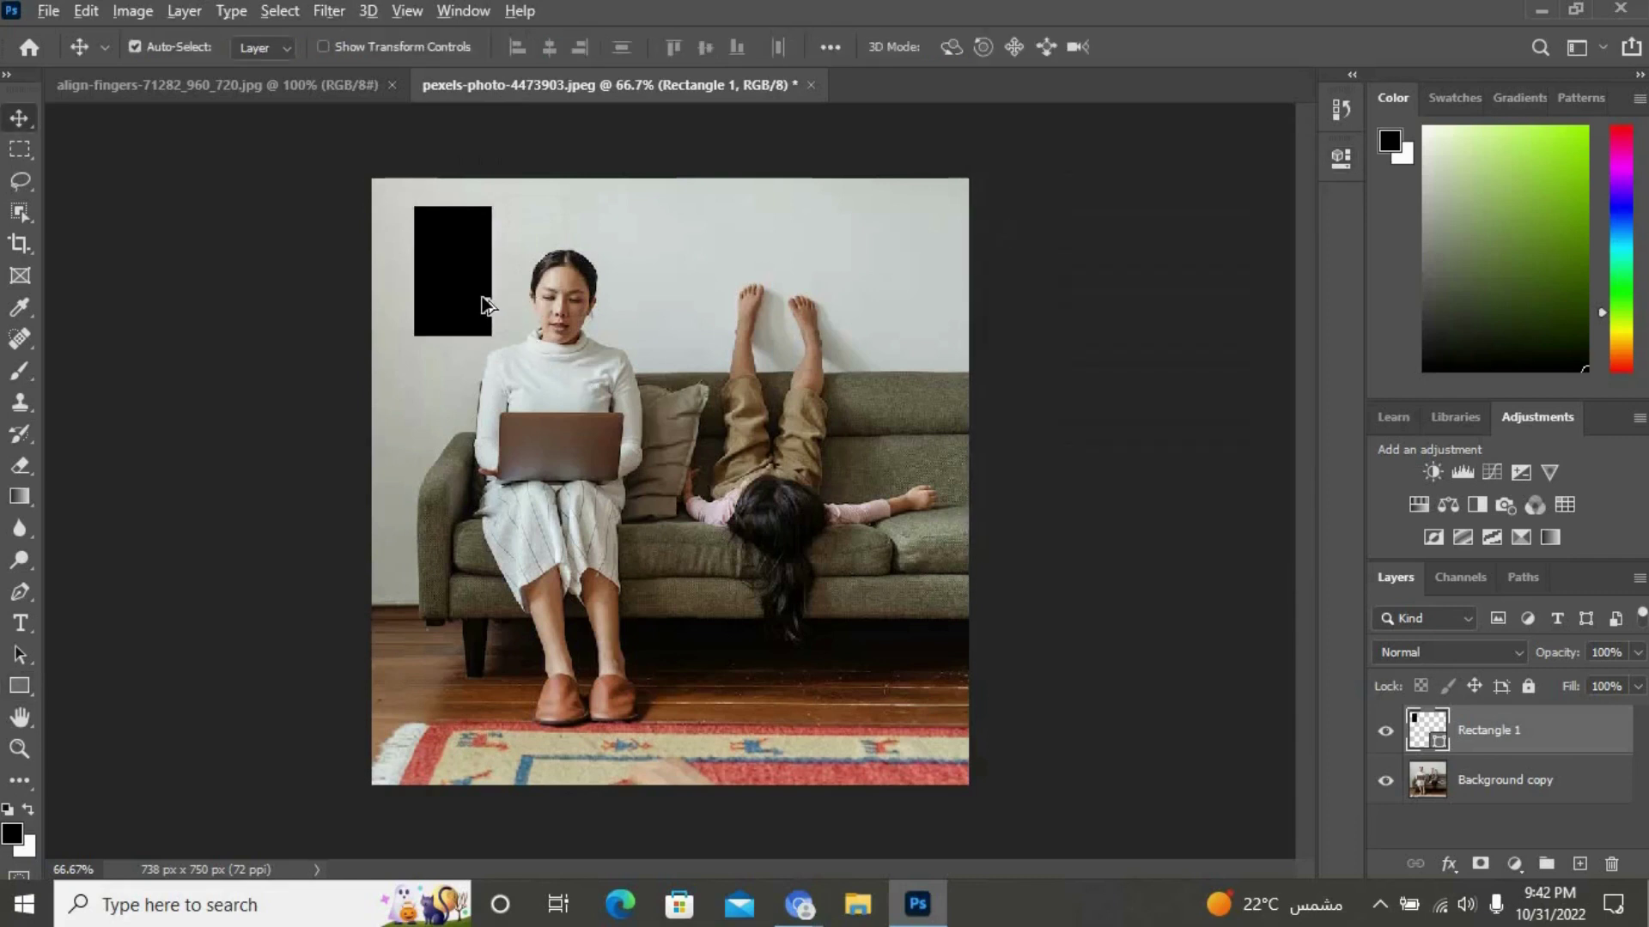
{"action": "left_click_drag", "start_coordinate": [485, 304], "coordinate": [478, 453]}
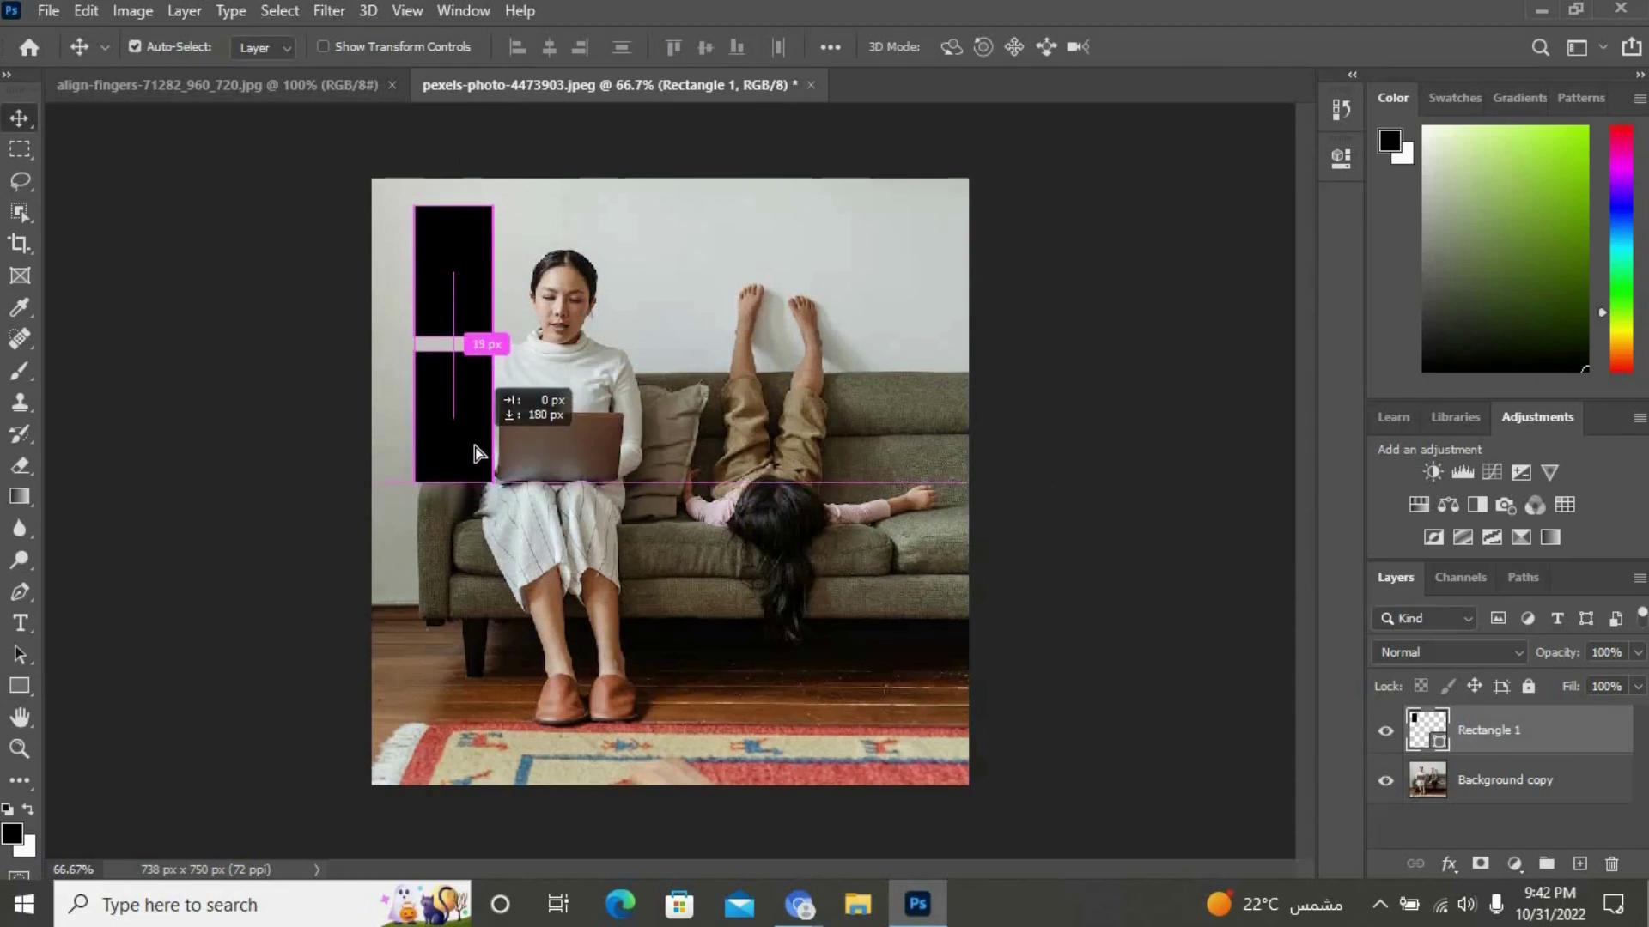
{"action": "left_click_drag", "start_coordinate": [478, 462], "coordinate": [464, 602]}
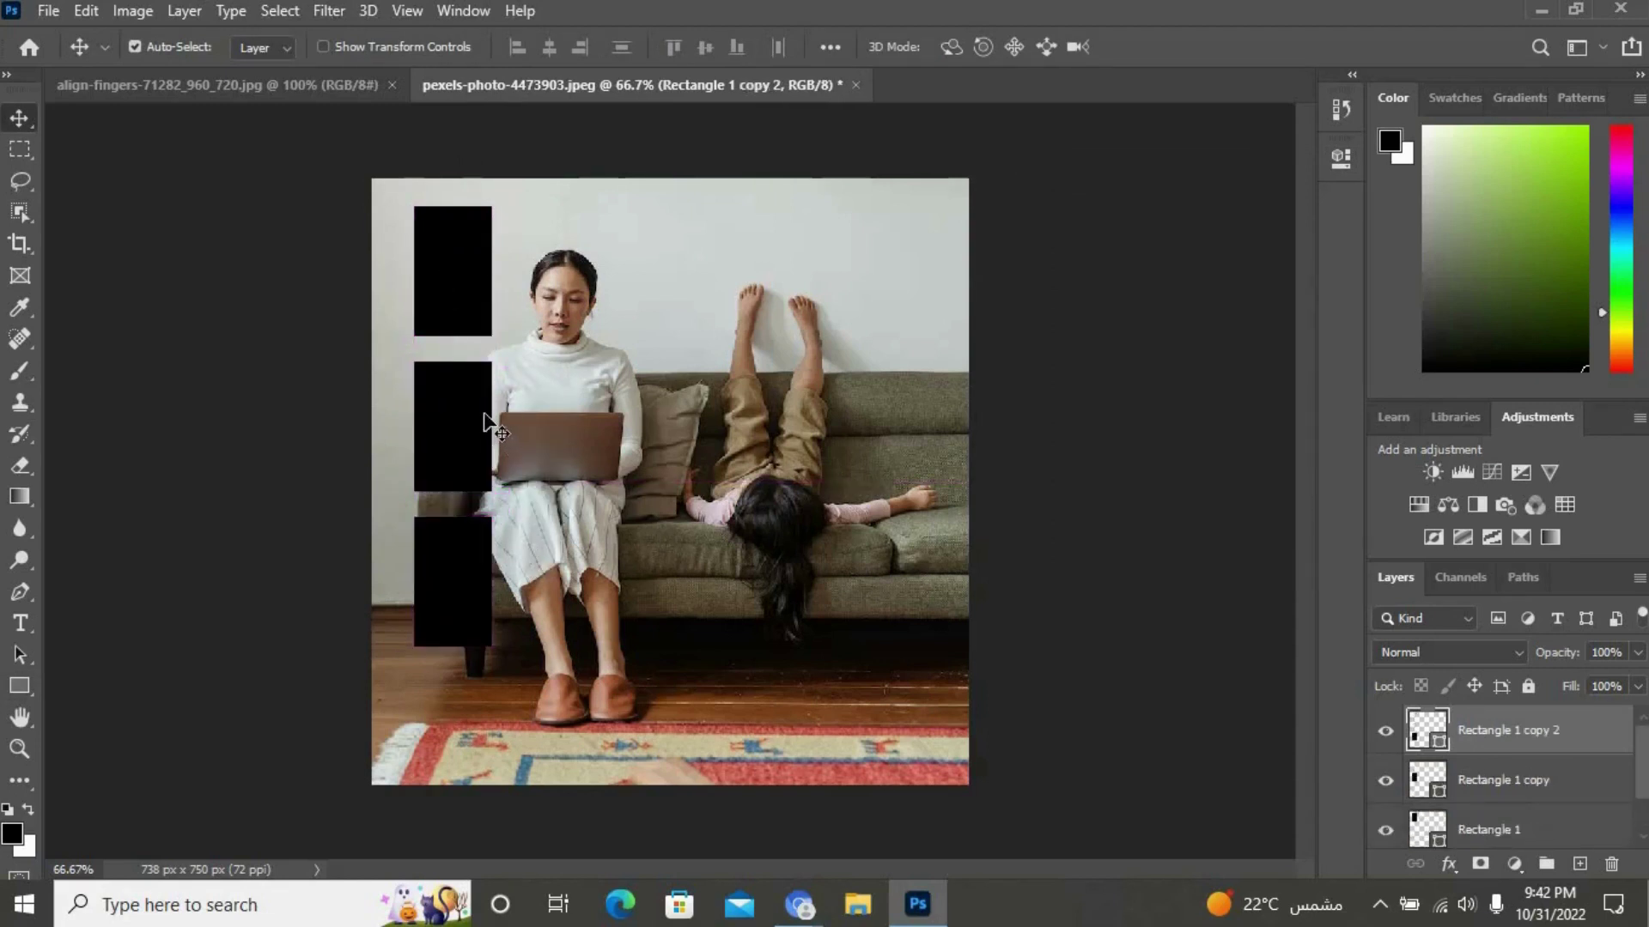
{"action": "left_click", "coordinate": [1505, 800]}
{"action": "left_click", "coordinate": [1524, 744], "text": "ctrl"}
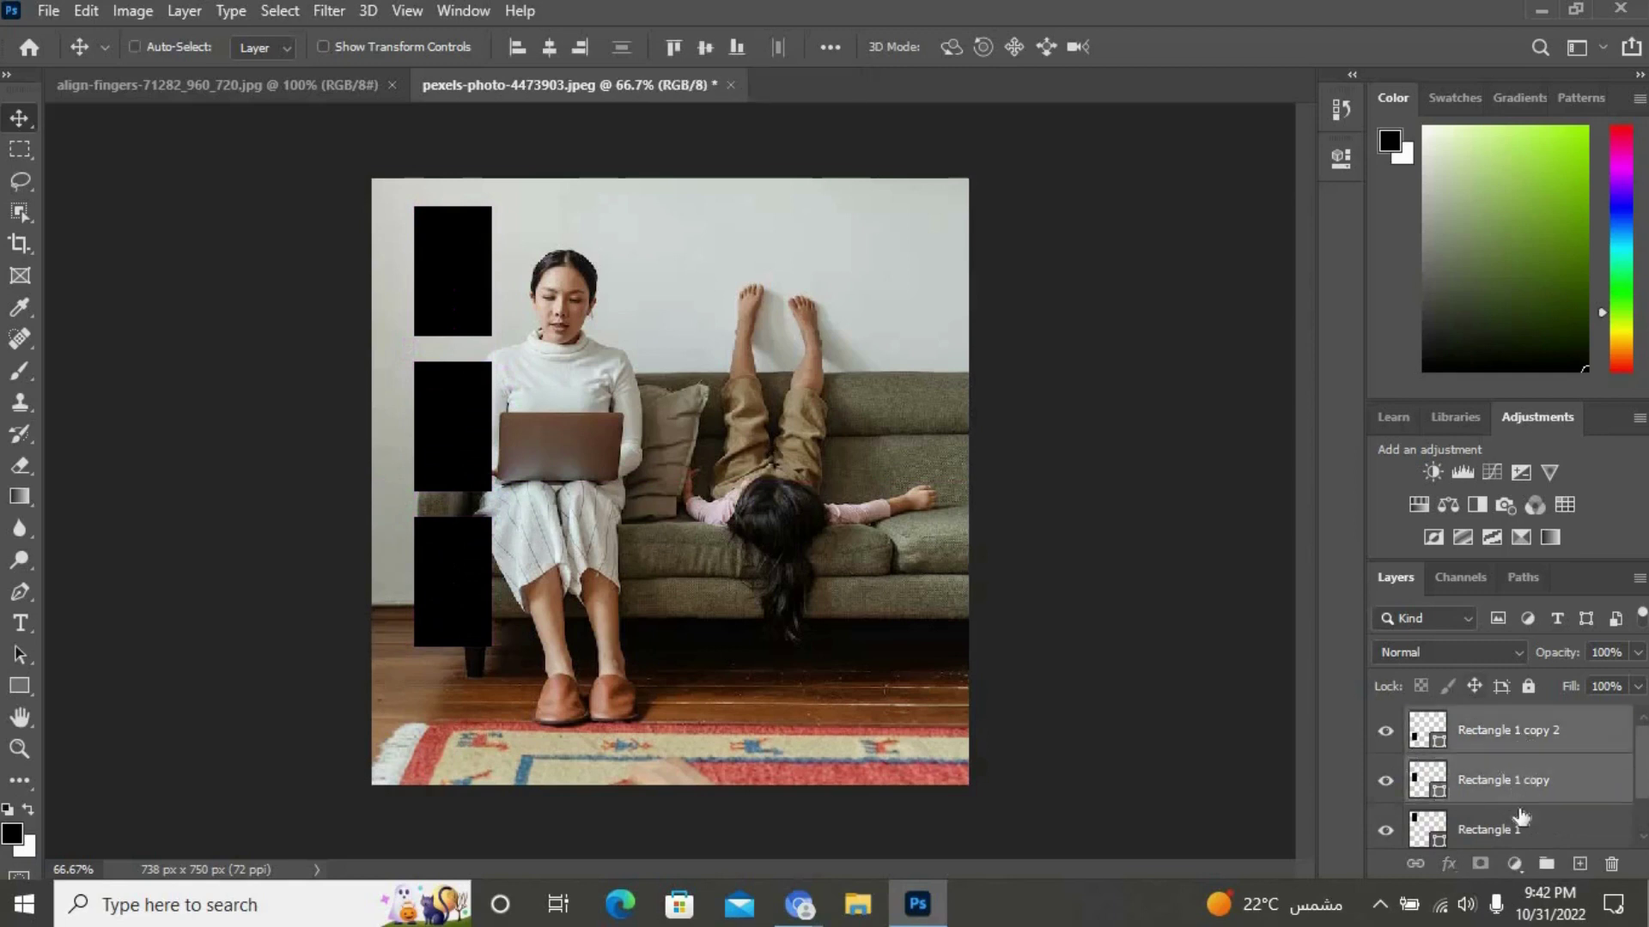
{"action": "left_click", "coordinate": [1542, 826], "text": "ctrl"}
{"action": "key", "text": "ctrl+e"}
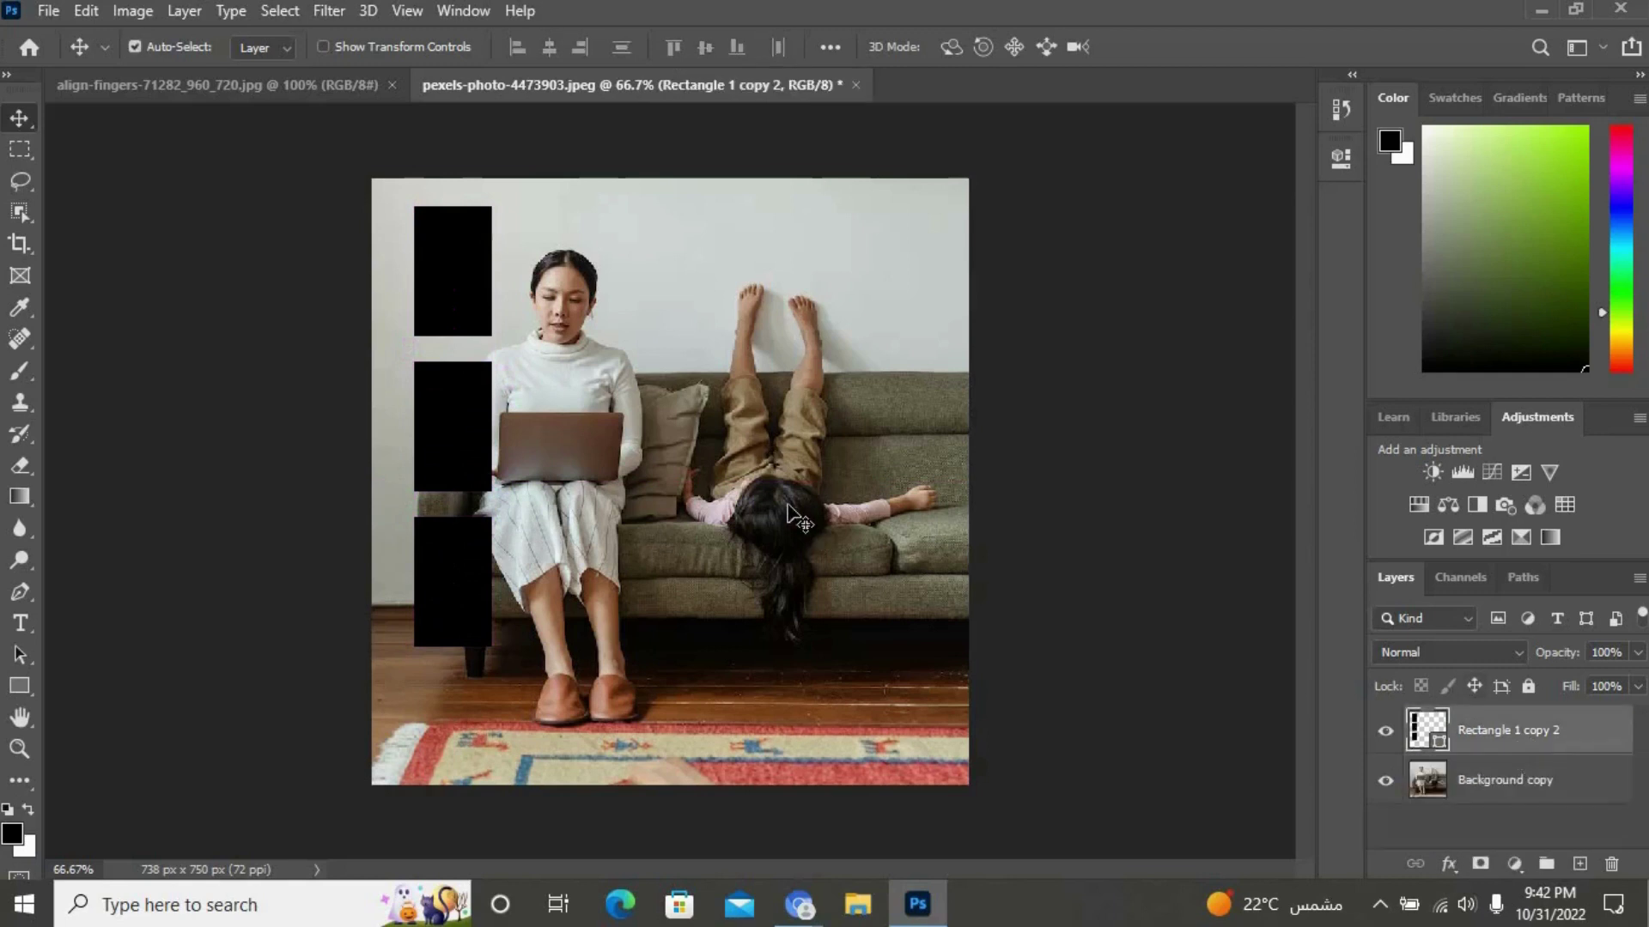
Duplicate the column rightward twice, merging after each copy, into a single rectangle-grid layer
{"action": "left_click_drag", "start_coordinate": [481, 455], "coordinate": [592, 455]}
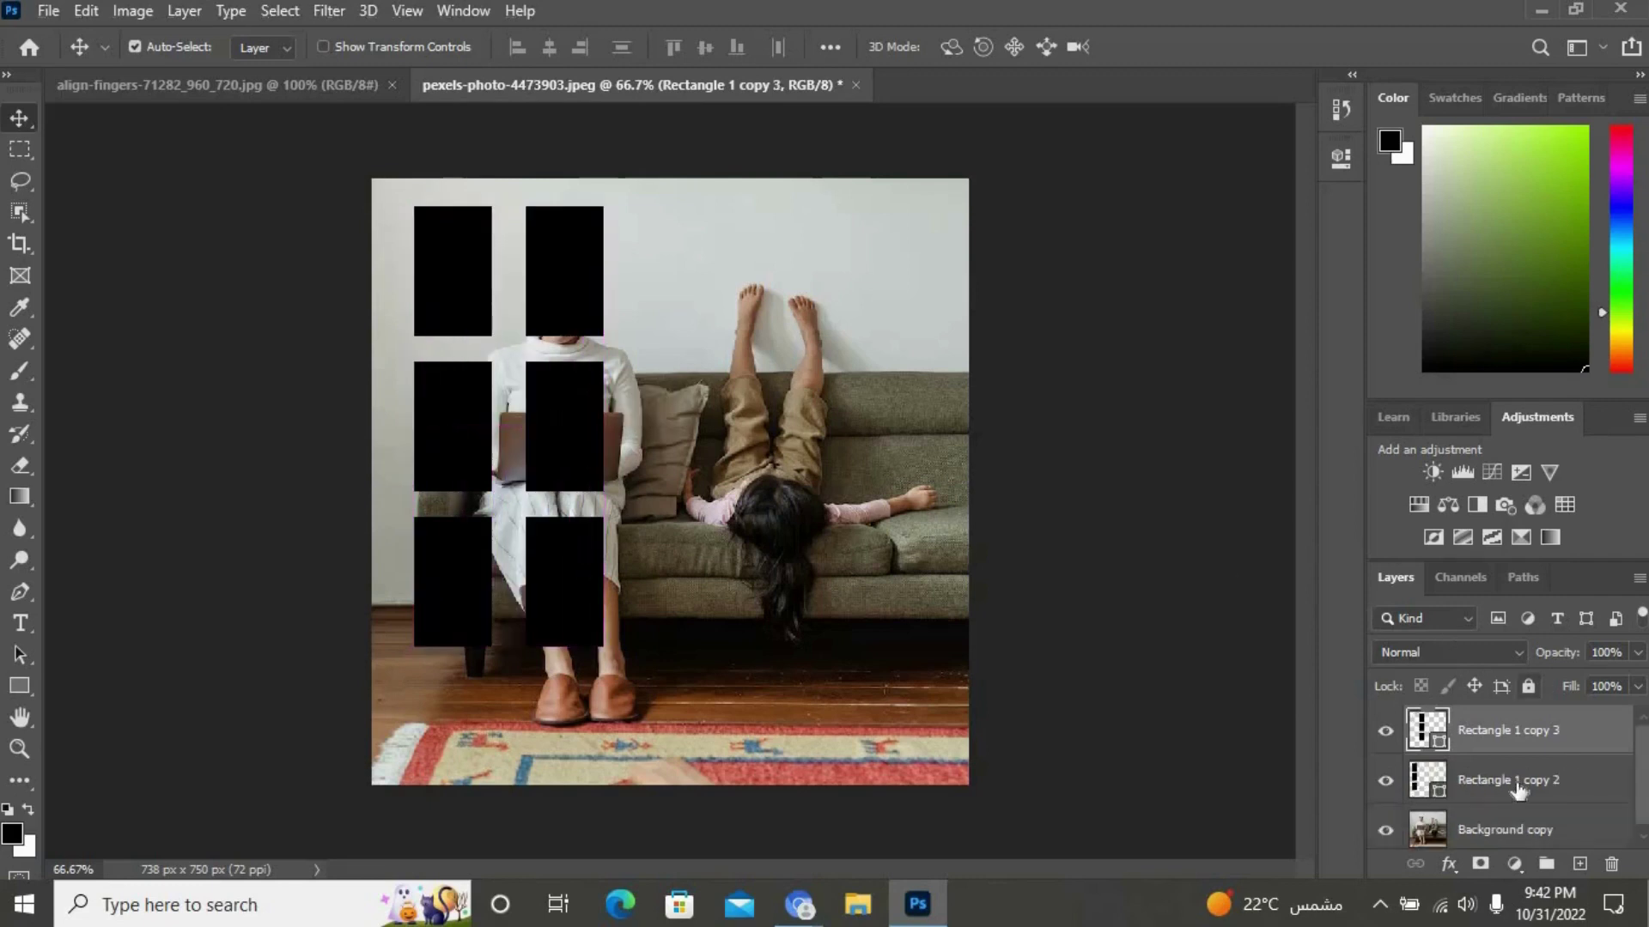
{"action": "left_click", "coordinate": [1515, 788], "text": "ctrl"}
{"action": "key", "text": "ctrl+e"}
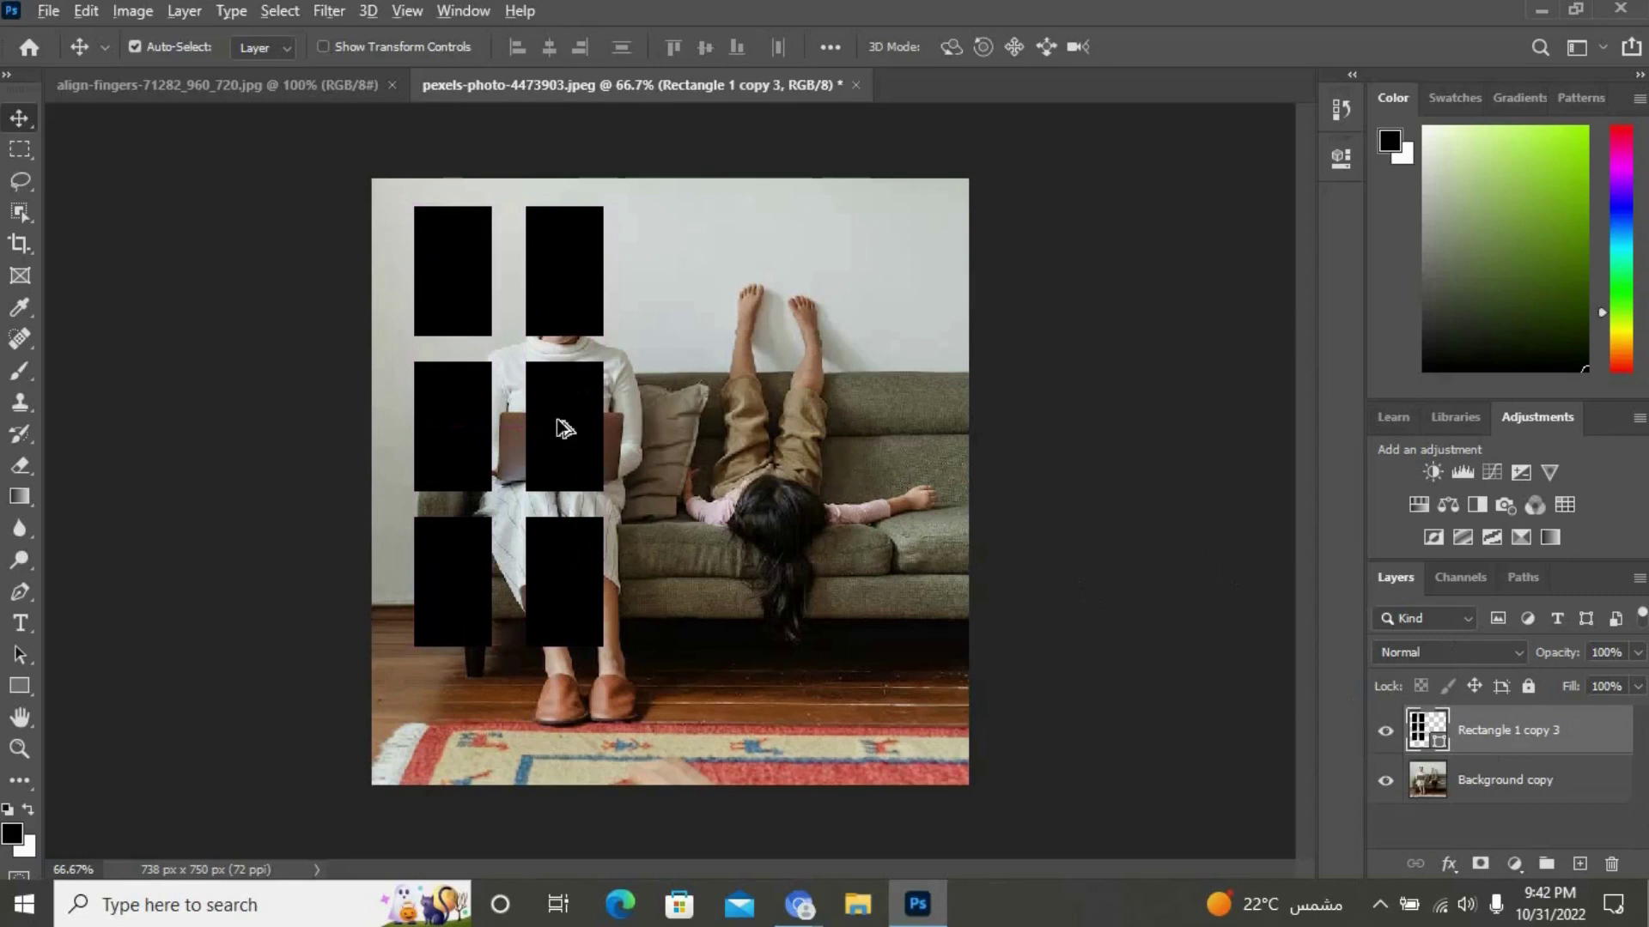
{"action": "left_click_drag", "start_coordinate": [566, 429], "coordinate": [841, 438]}
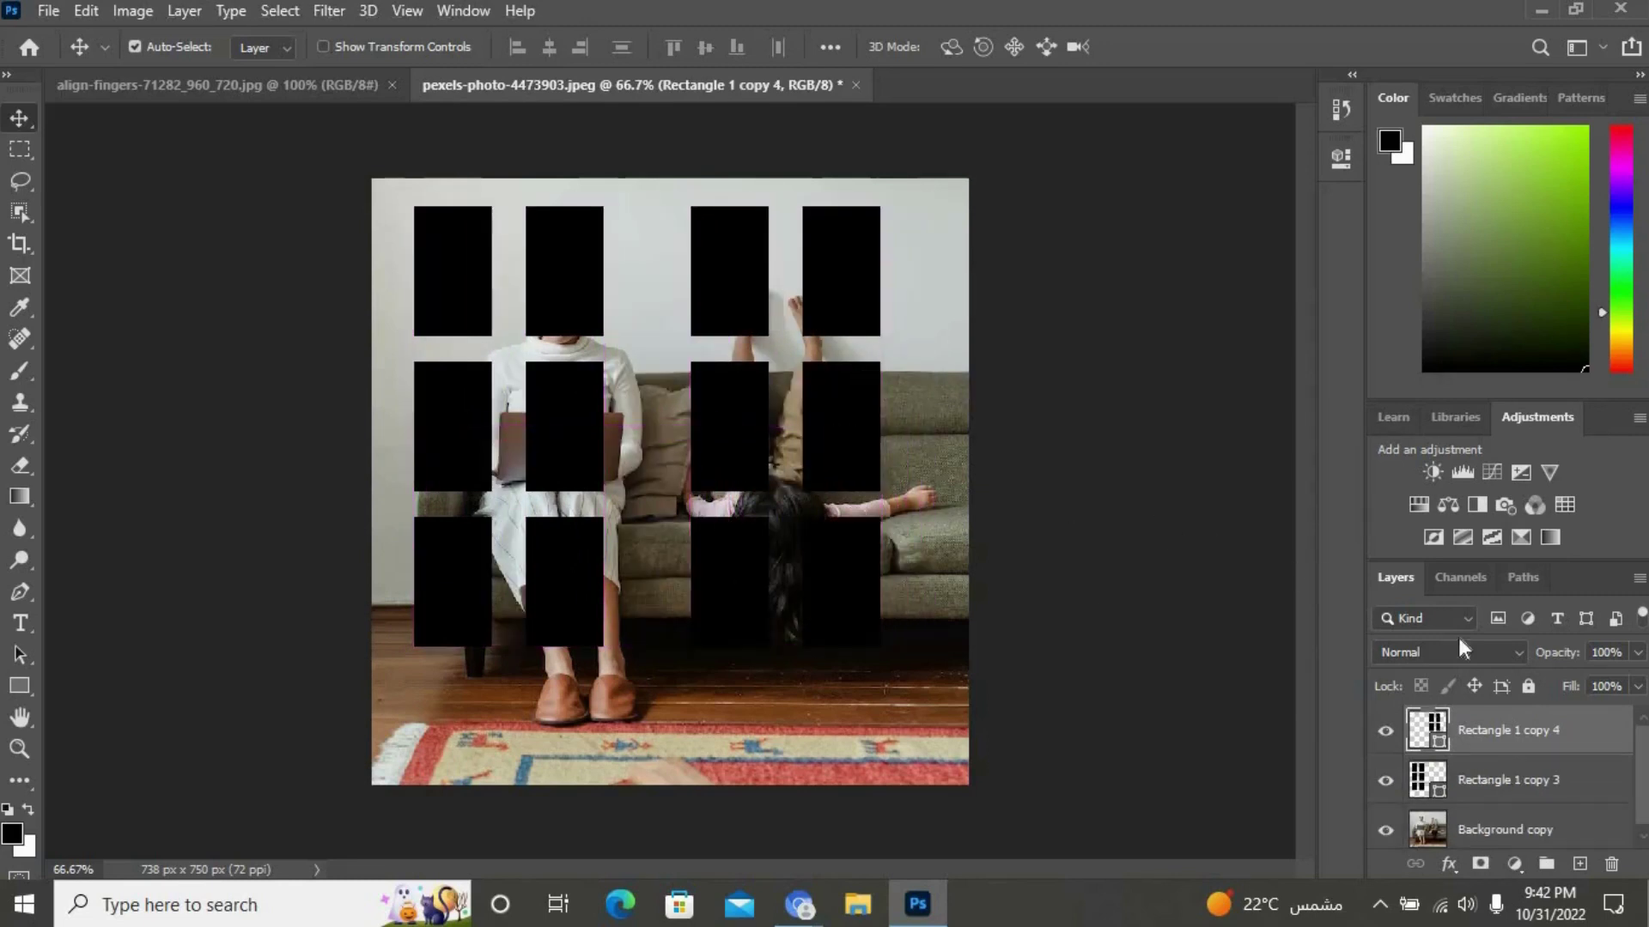
{"action": "left_click", "coordinate": [1519, 786], "text": "ctrl"}
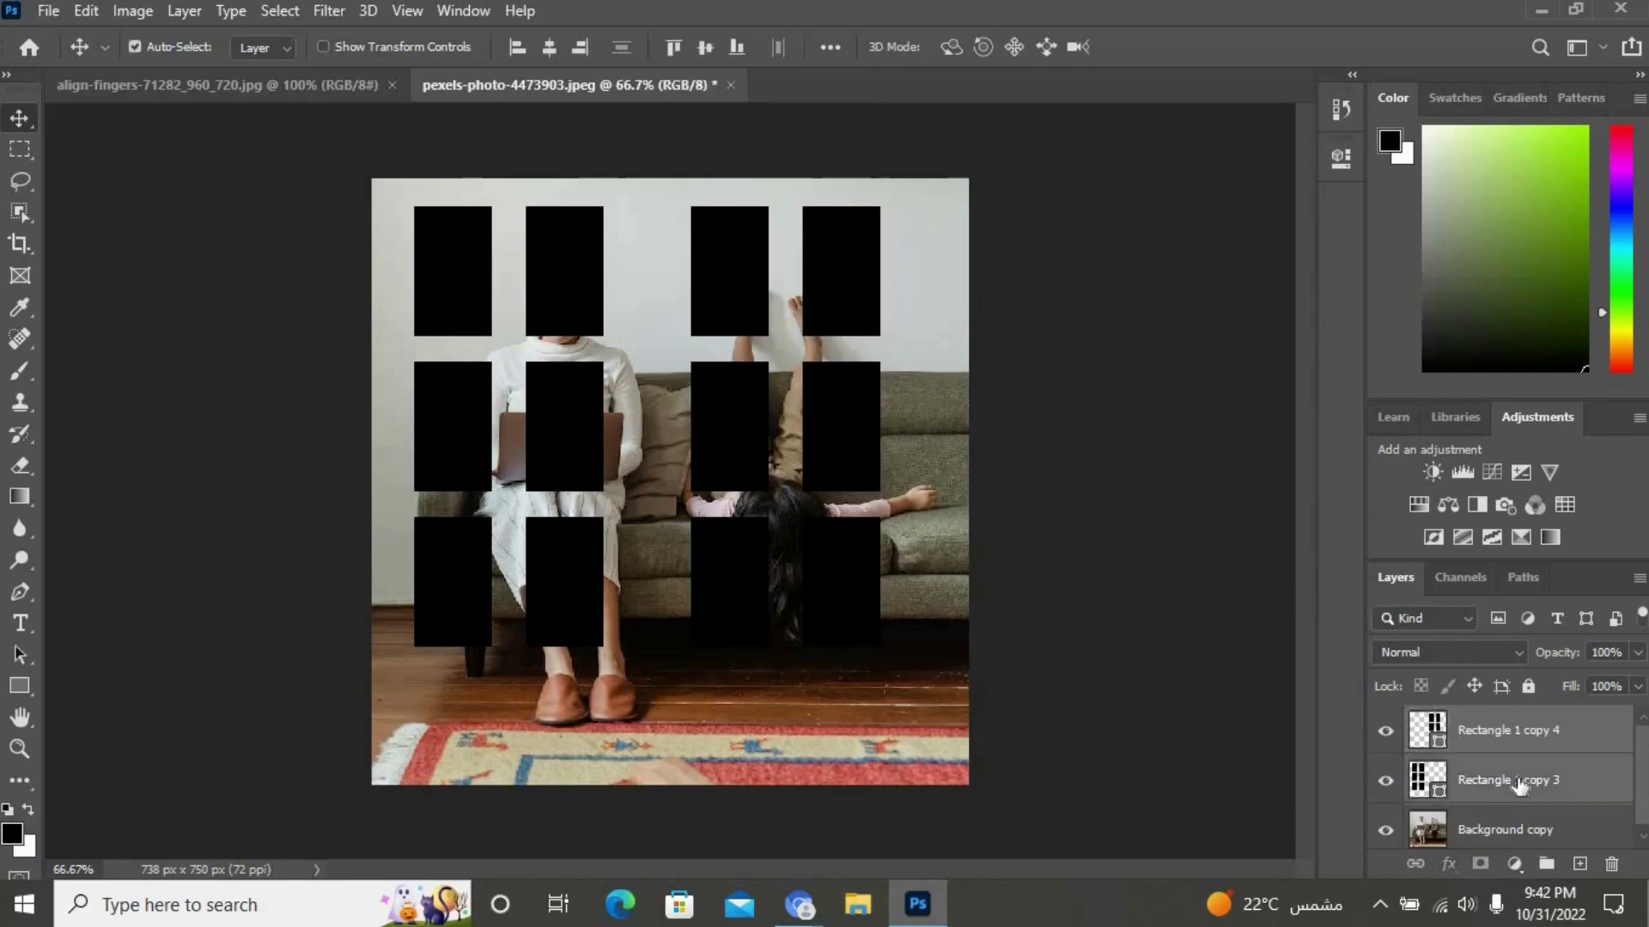
{"action": "key", "text": "ctrl+e"}
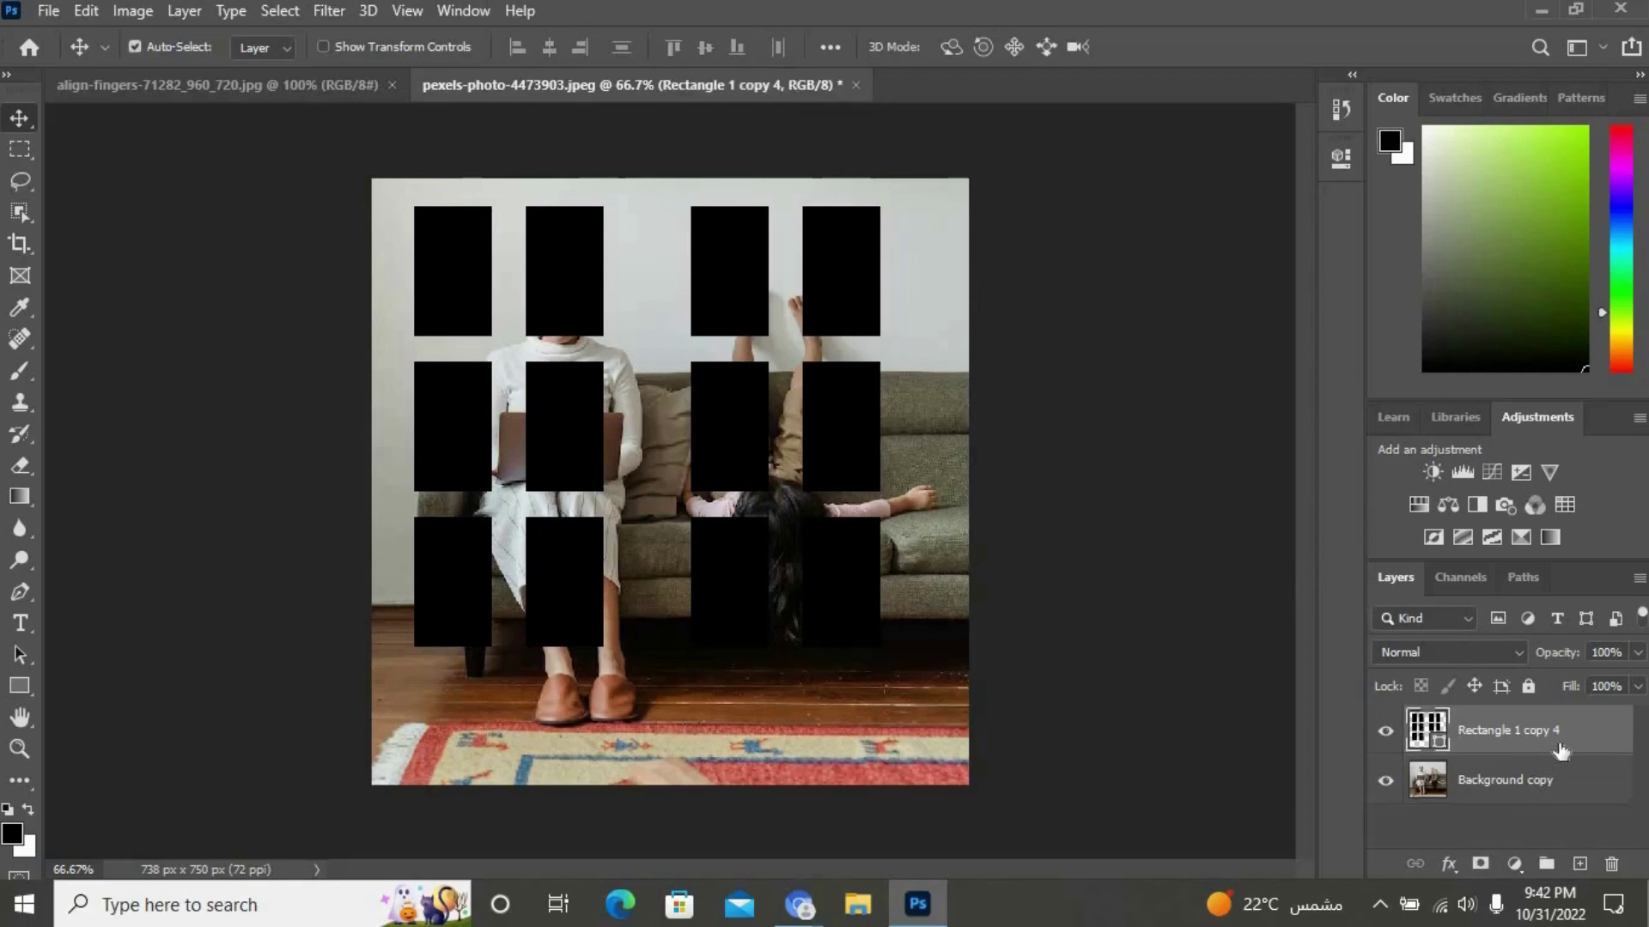
Rasterize the rectangle layer, blur it with Gaussian Blur radius 4.1, and add an empty layer
{"action": "right_click", "coordinate": [1550, 743]}
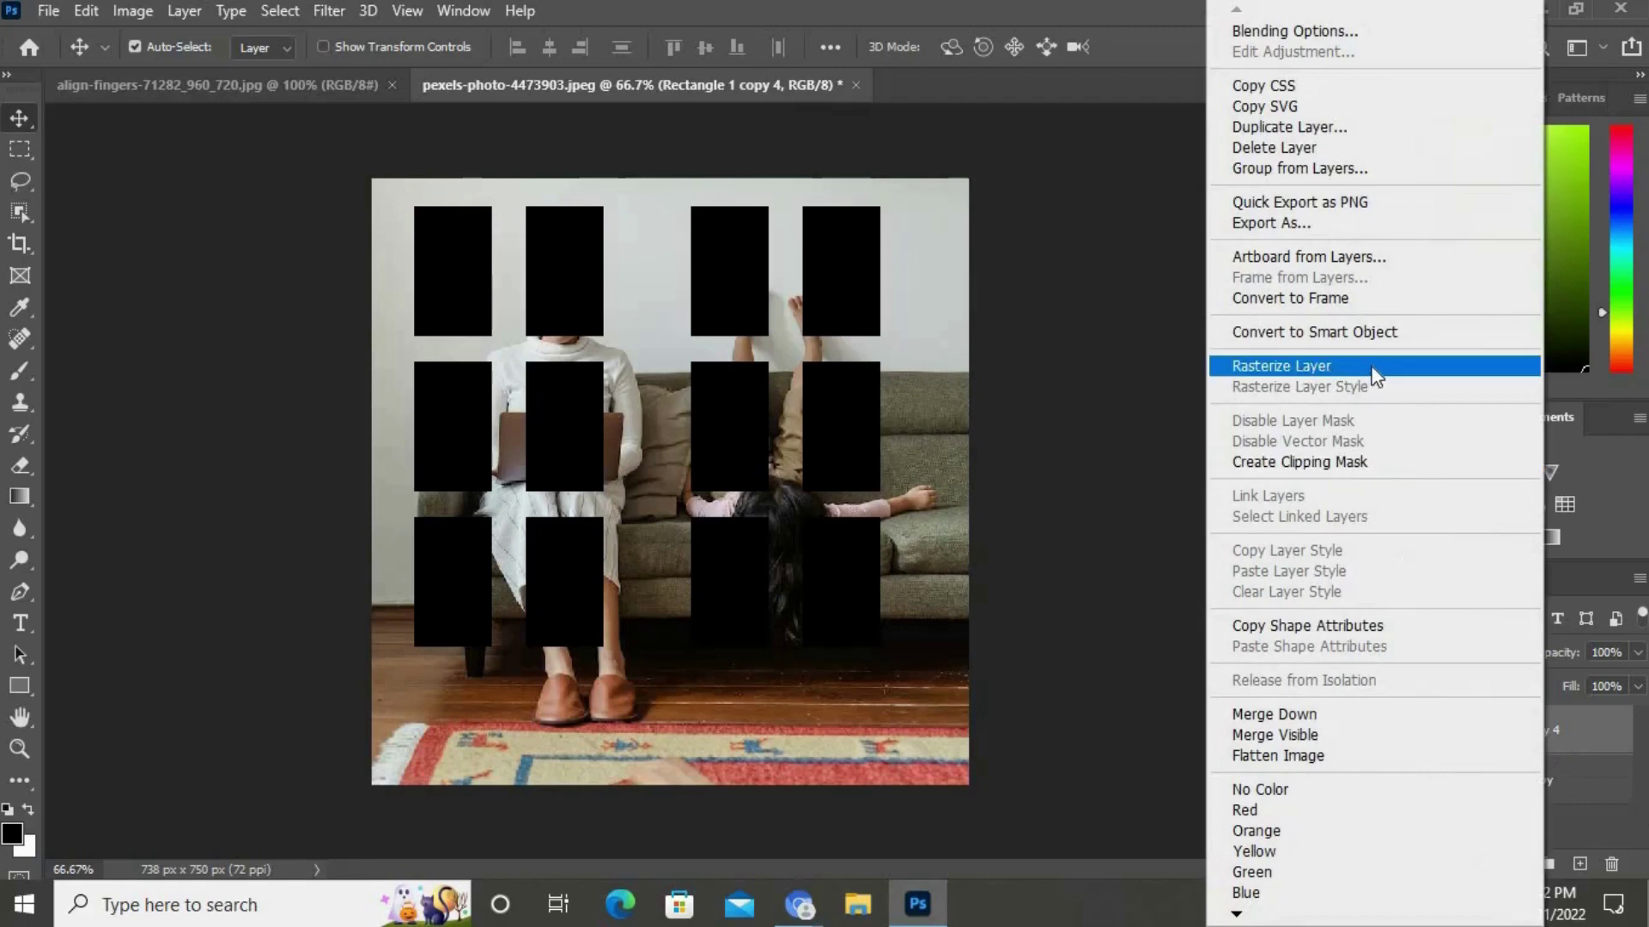
{"action": "left_click", "coordinate": [1322, 369]}
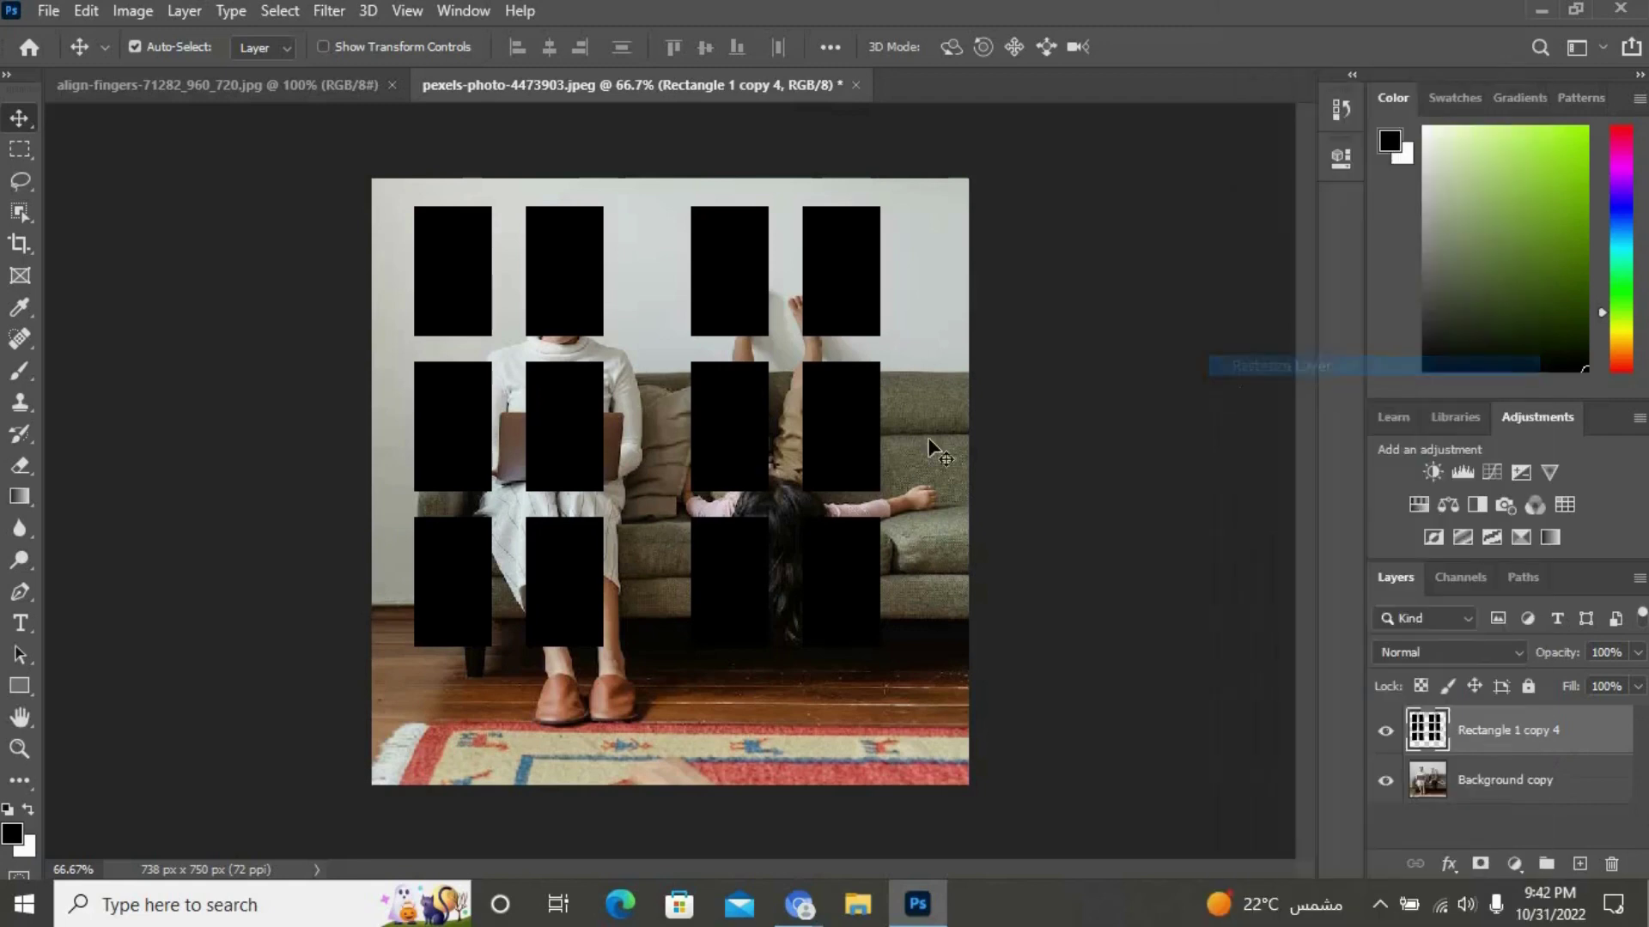
{"action": "left_click", "coordinate": [328, 13]}
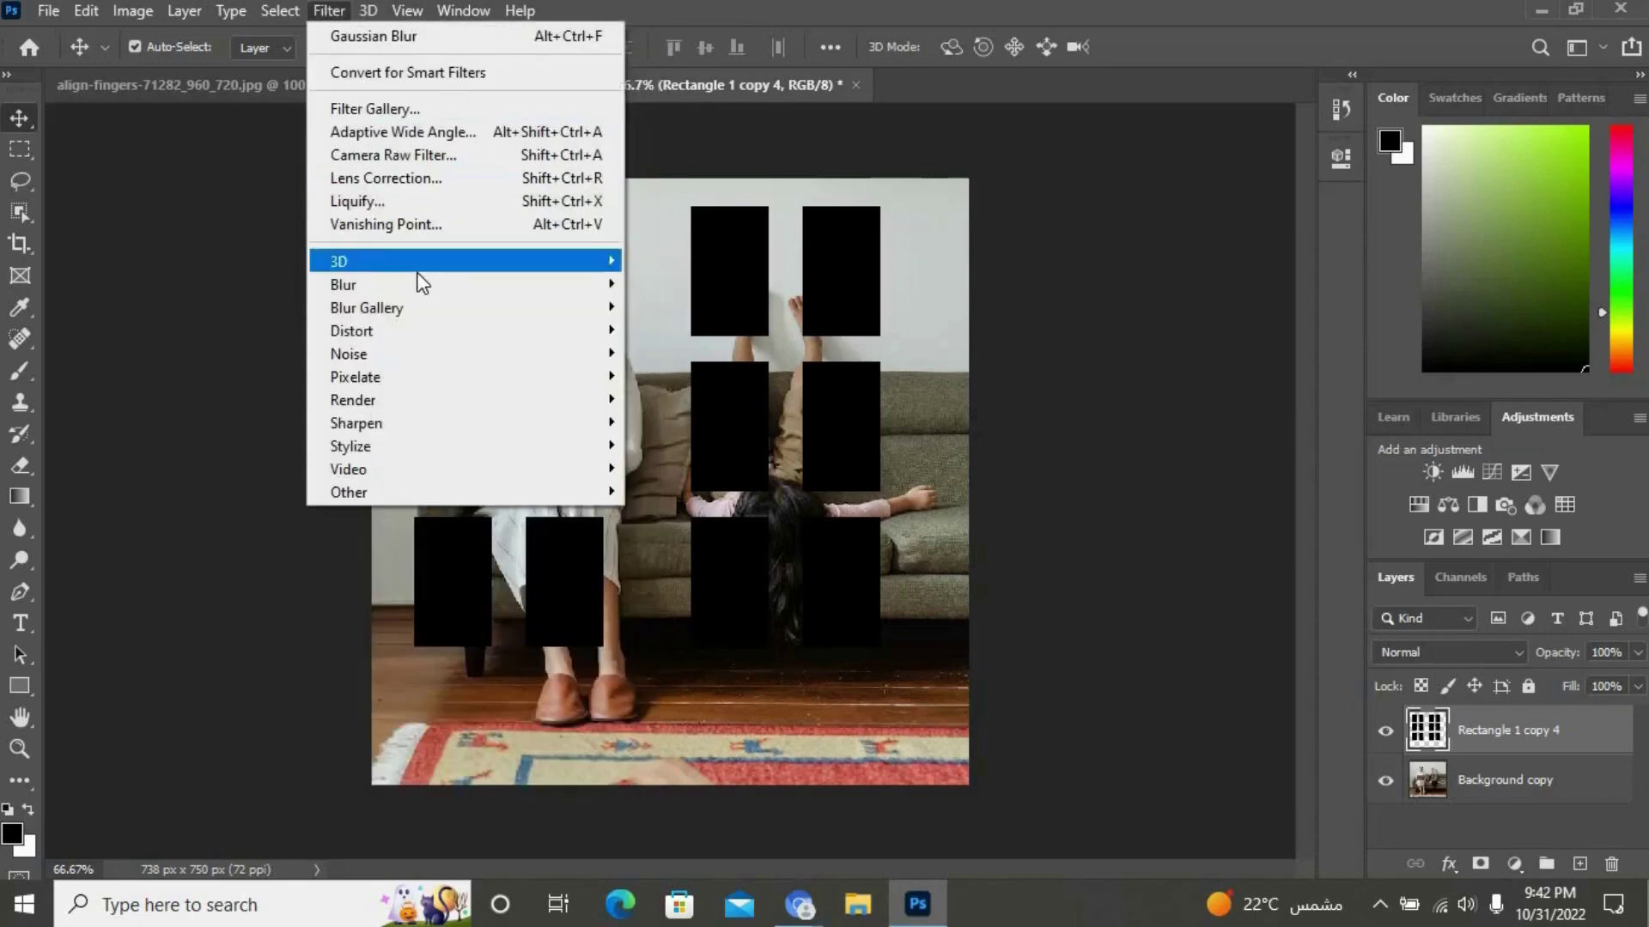
{"action": "mouse_move", "coordinate": [343, 285]}
{"action": "left_click", "coordinate": [734, 376]}
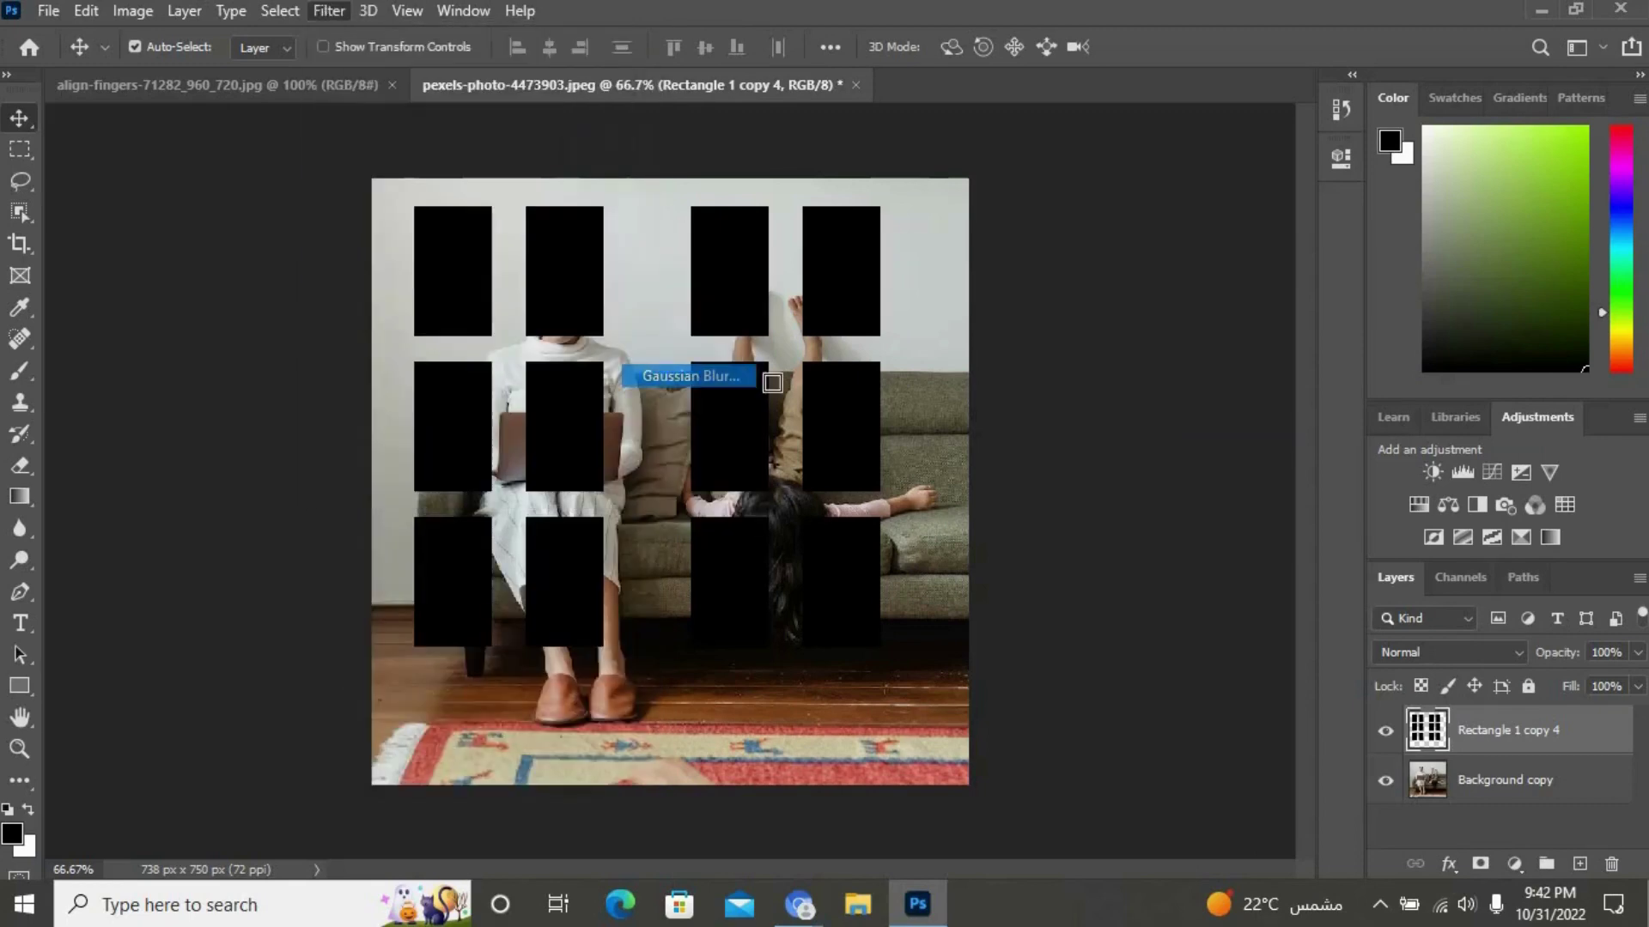
{"action": "left_click", "coordinate": [866, 471]}
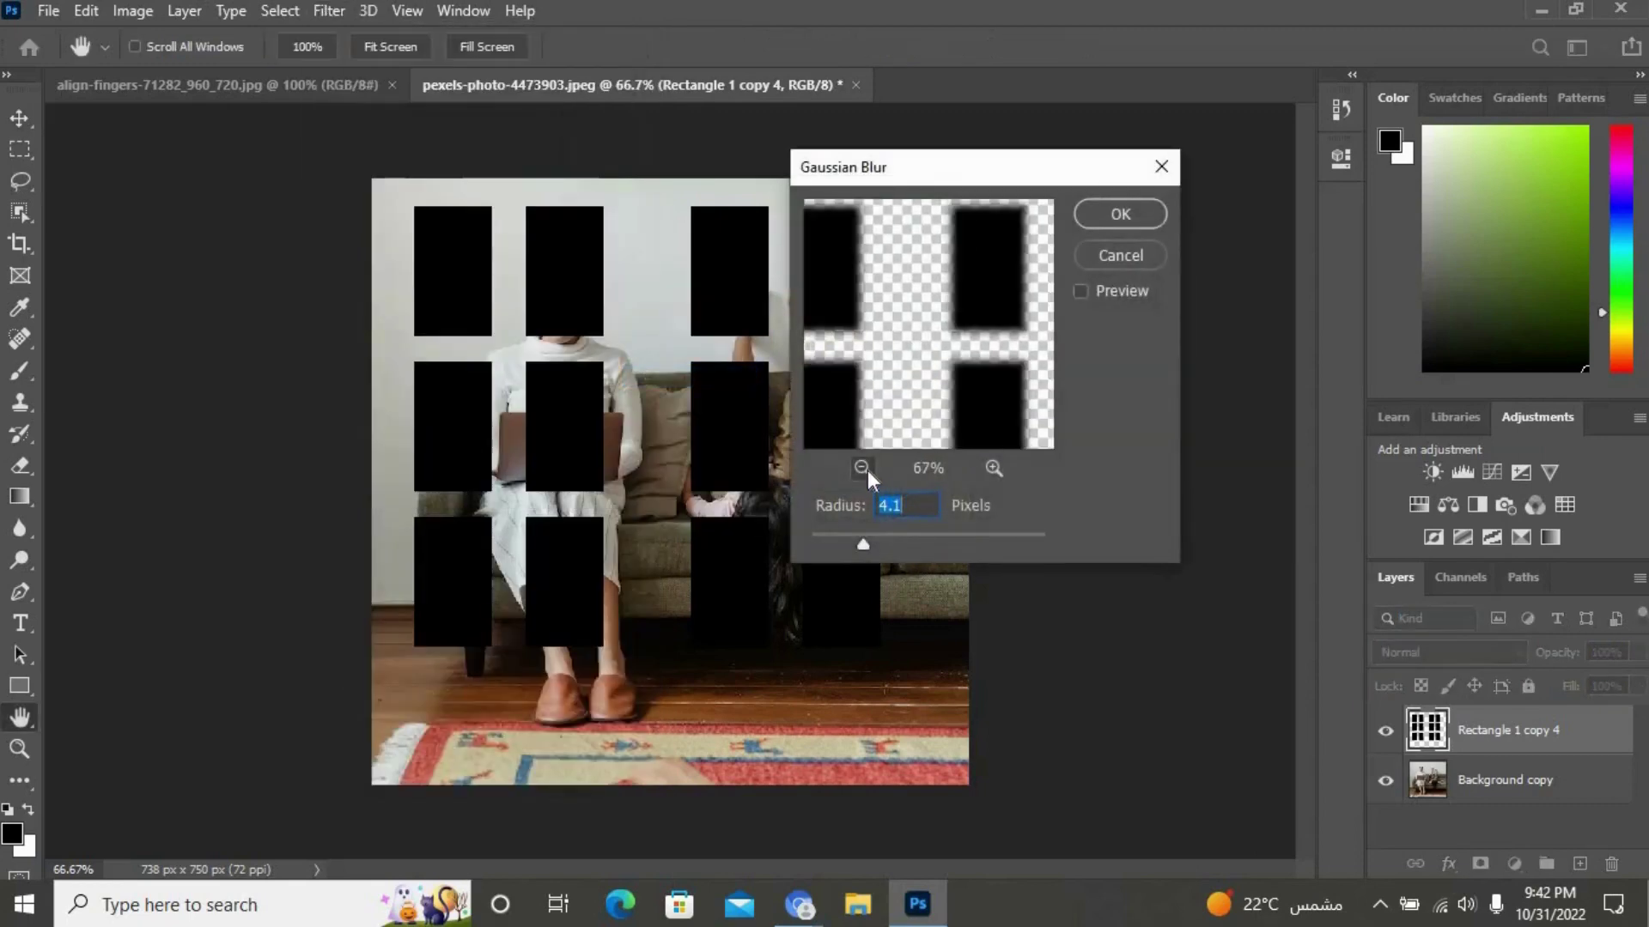
{"action": "left_click", "coordinate": [866, 470]}
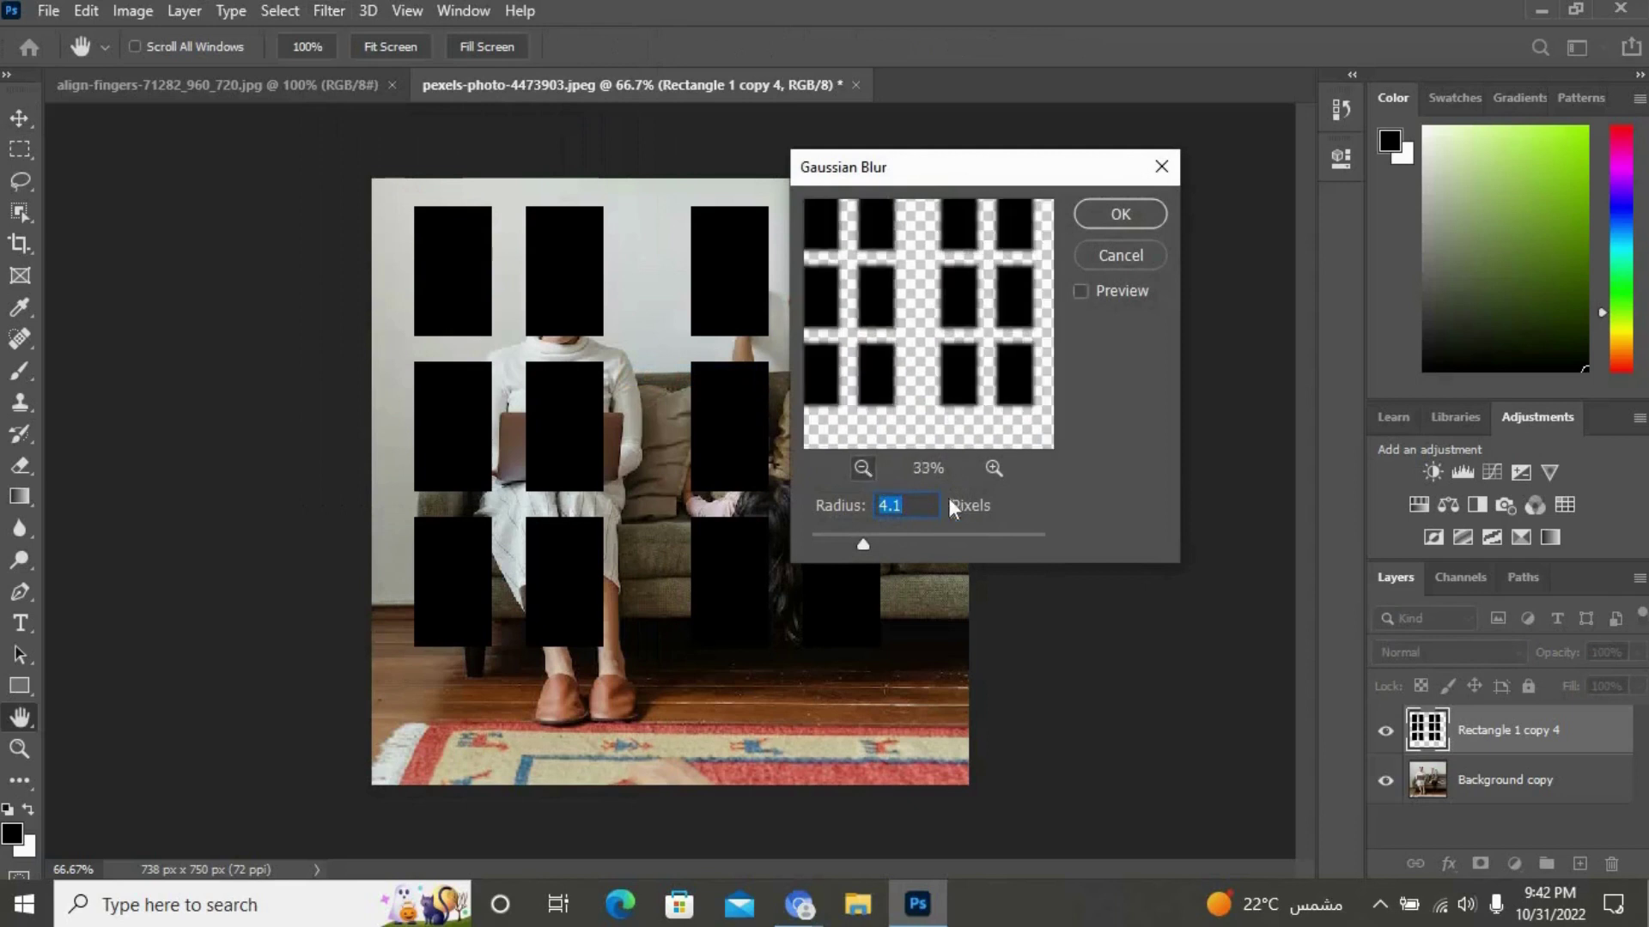
{"action": "left_click", "coordinate": [1124, 215]}
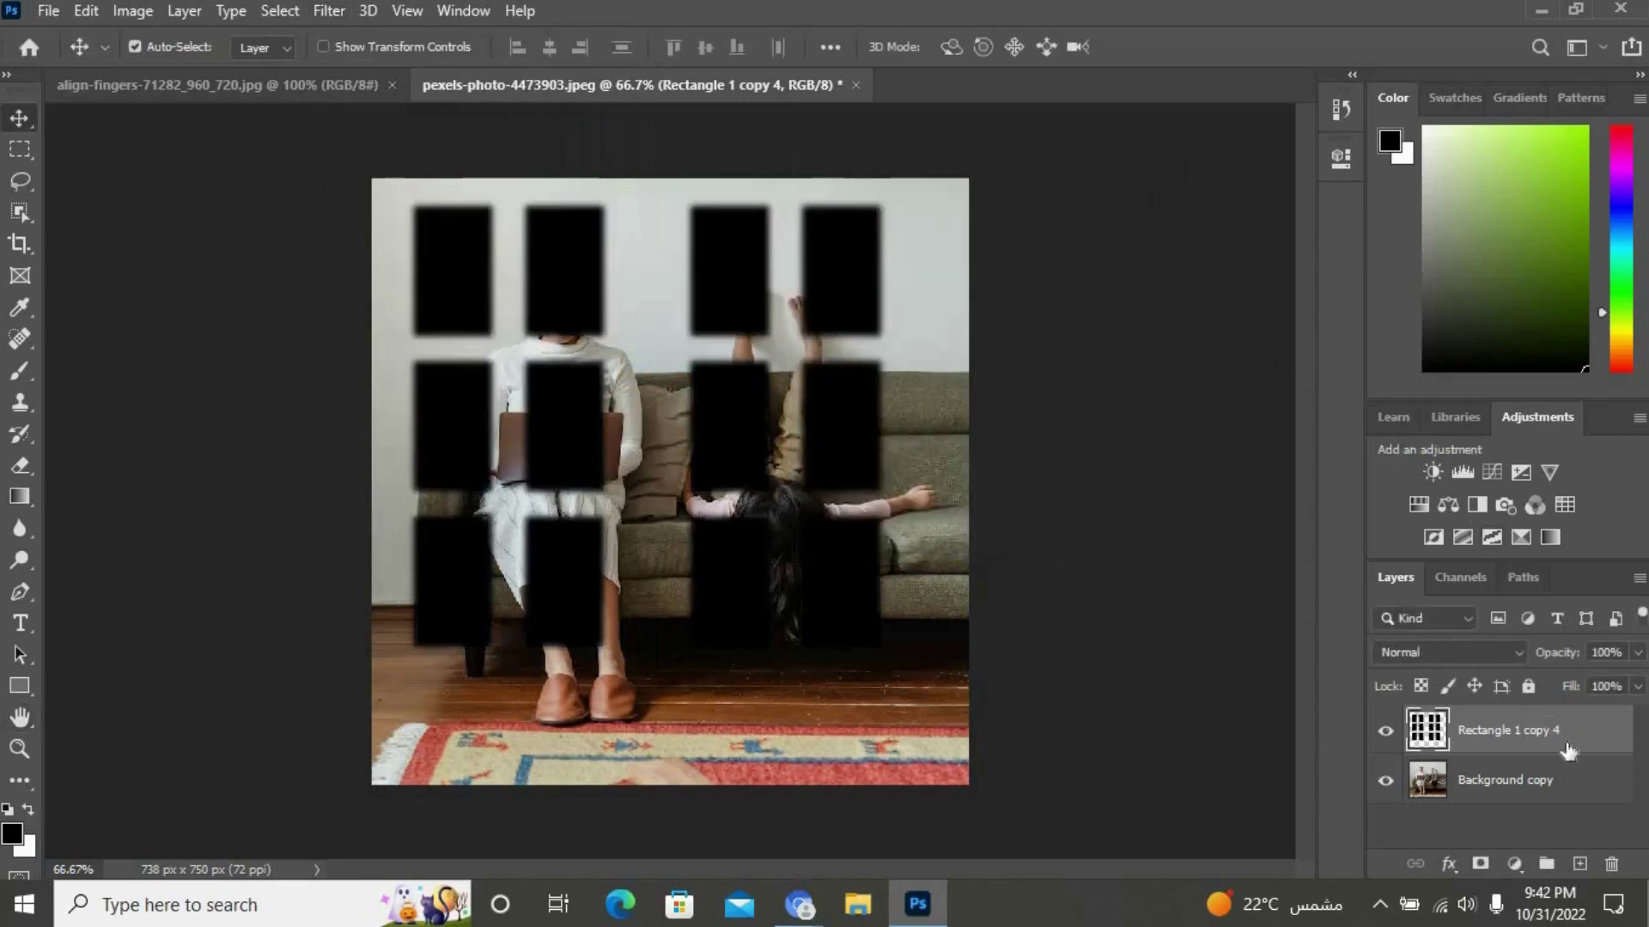
{"action": "left_click", "coordinate": [1579, 864]}
Move the new layer below Rectangle 1 copy 4 and fill it with white
{"action": "mouse_move", "coordinate": [1570, 737]}
{"action": "left_mouse_down"}
{"action": "mouse_move", "coordinate": [1571, 788]}
{"action": "mouse_move", "coordinate": [1543, 787]}
{"action": "left_mouse_up"}
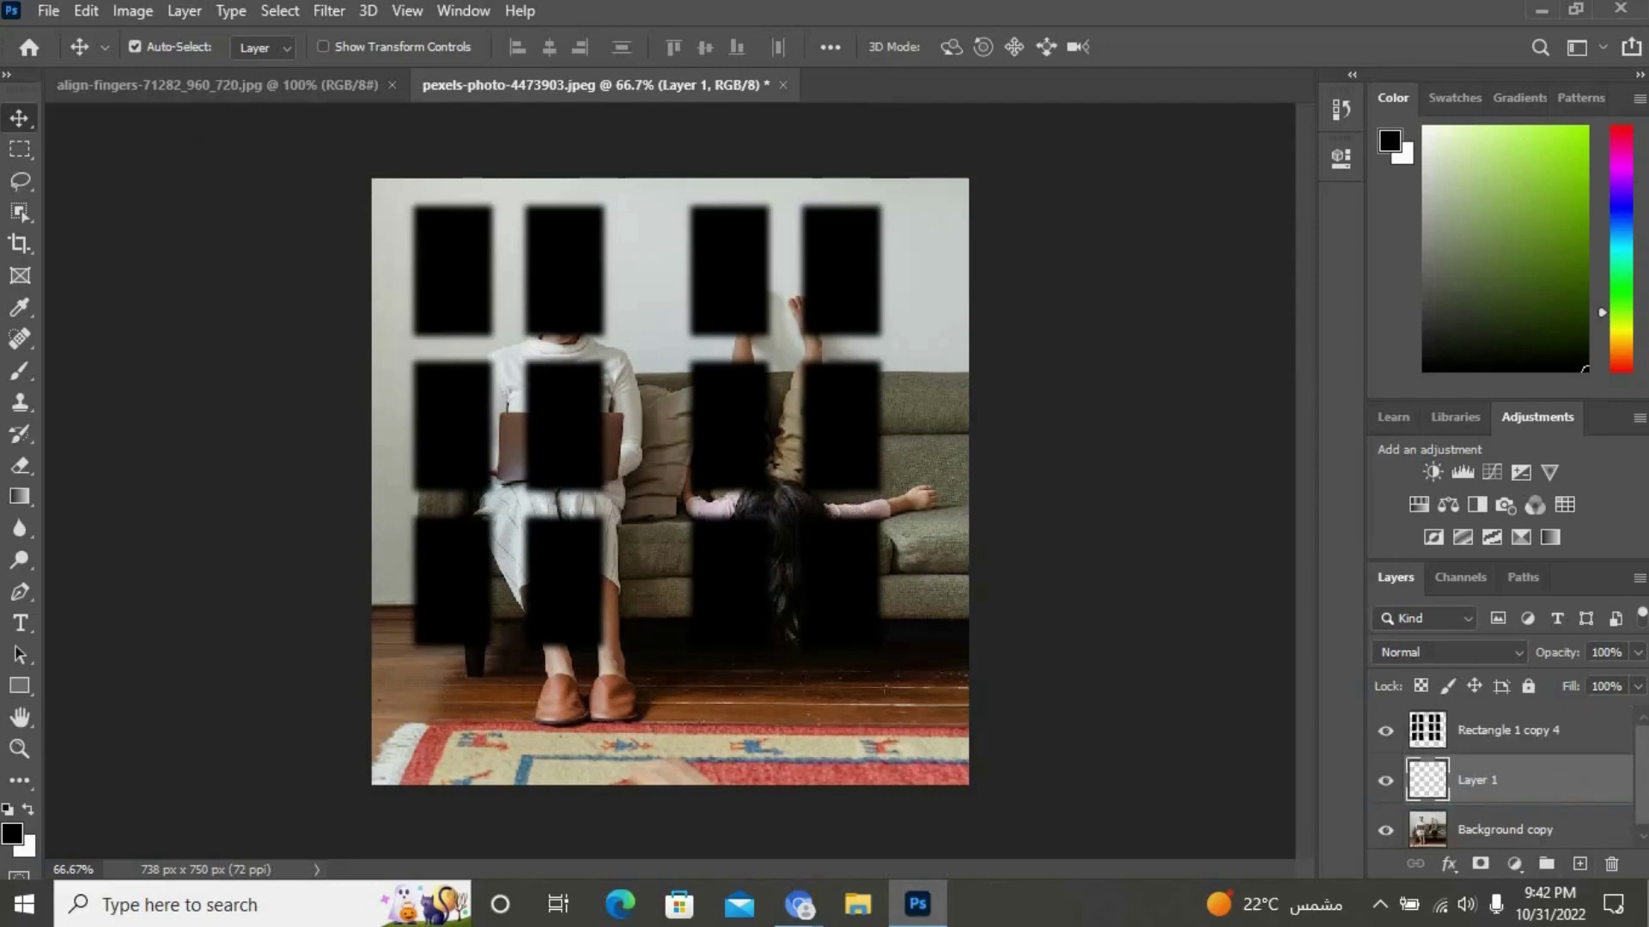
{"action": "left_click", "coordinate": [87, 12]}
{"action": "left_click", "coordinate": [167, 276]}
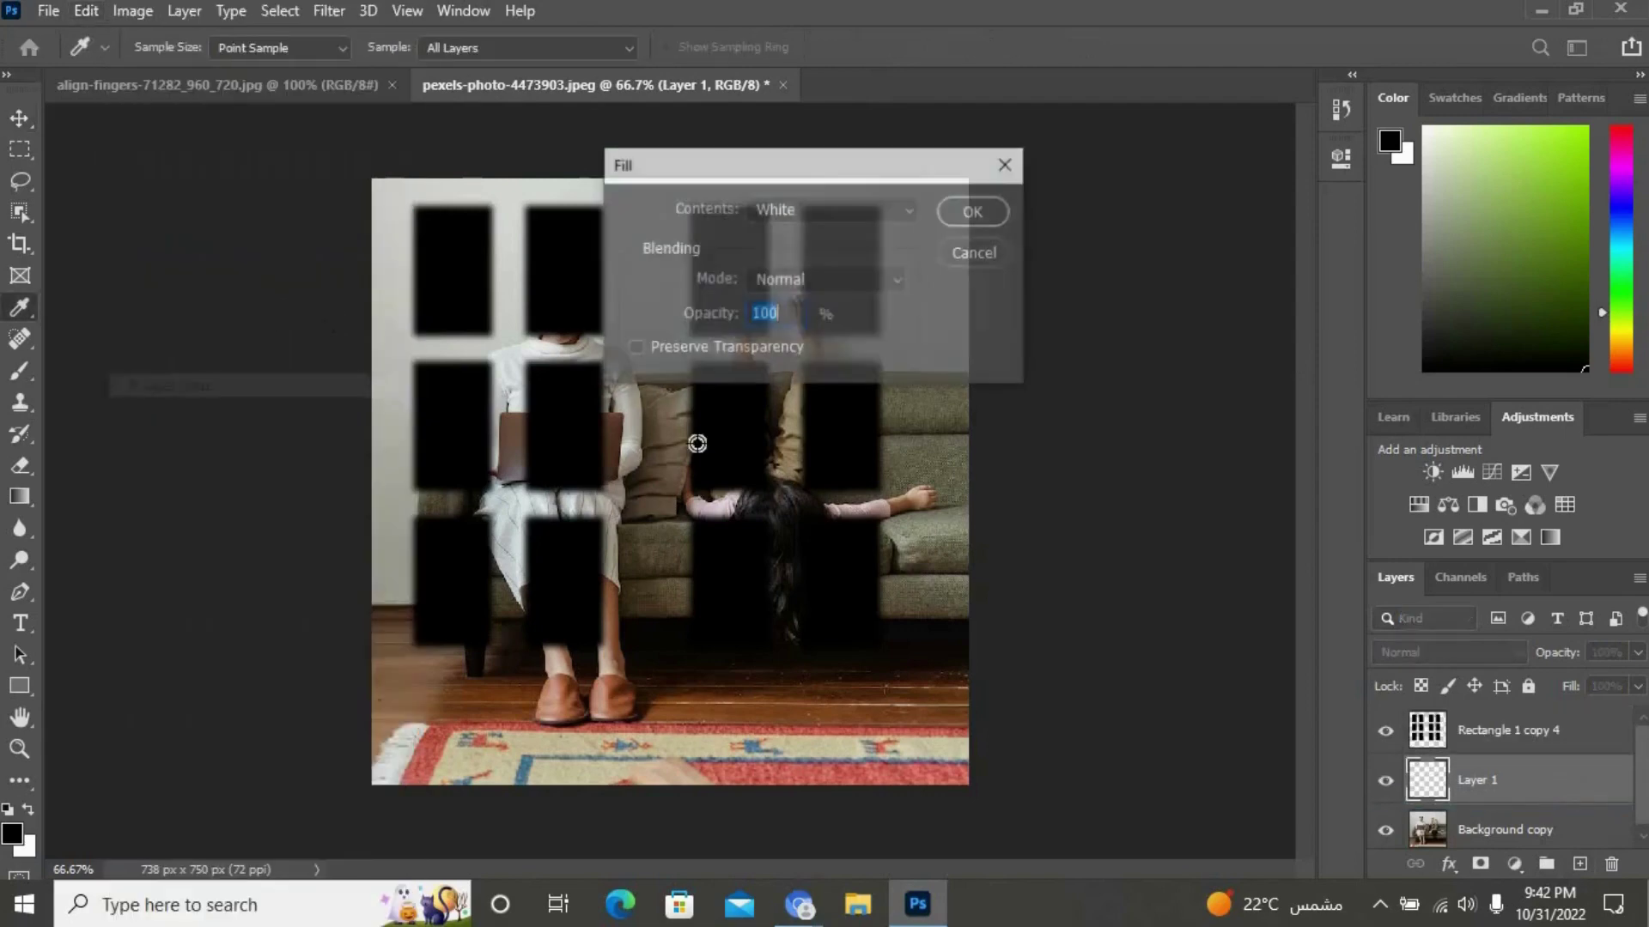
{"action": "left_click", "coordinate": [908, 210]}
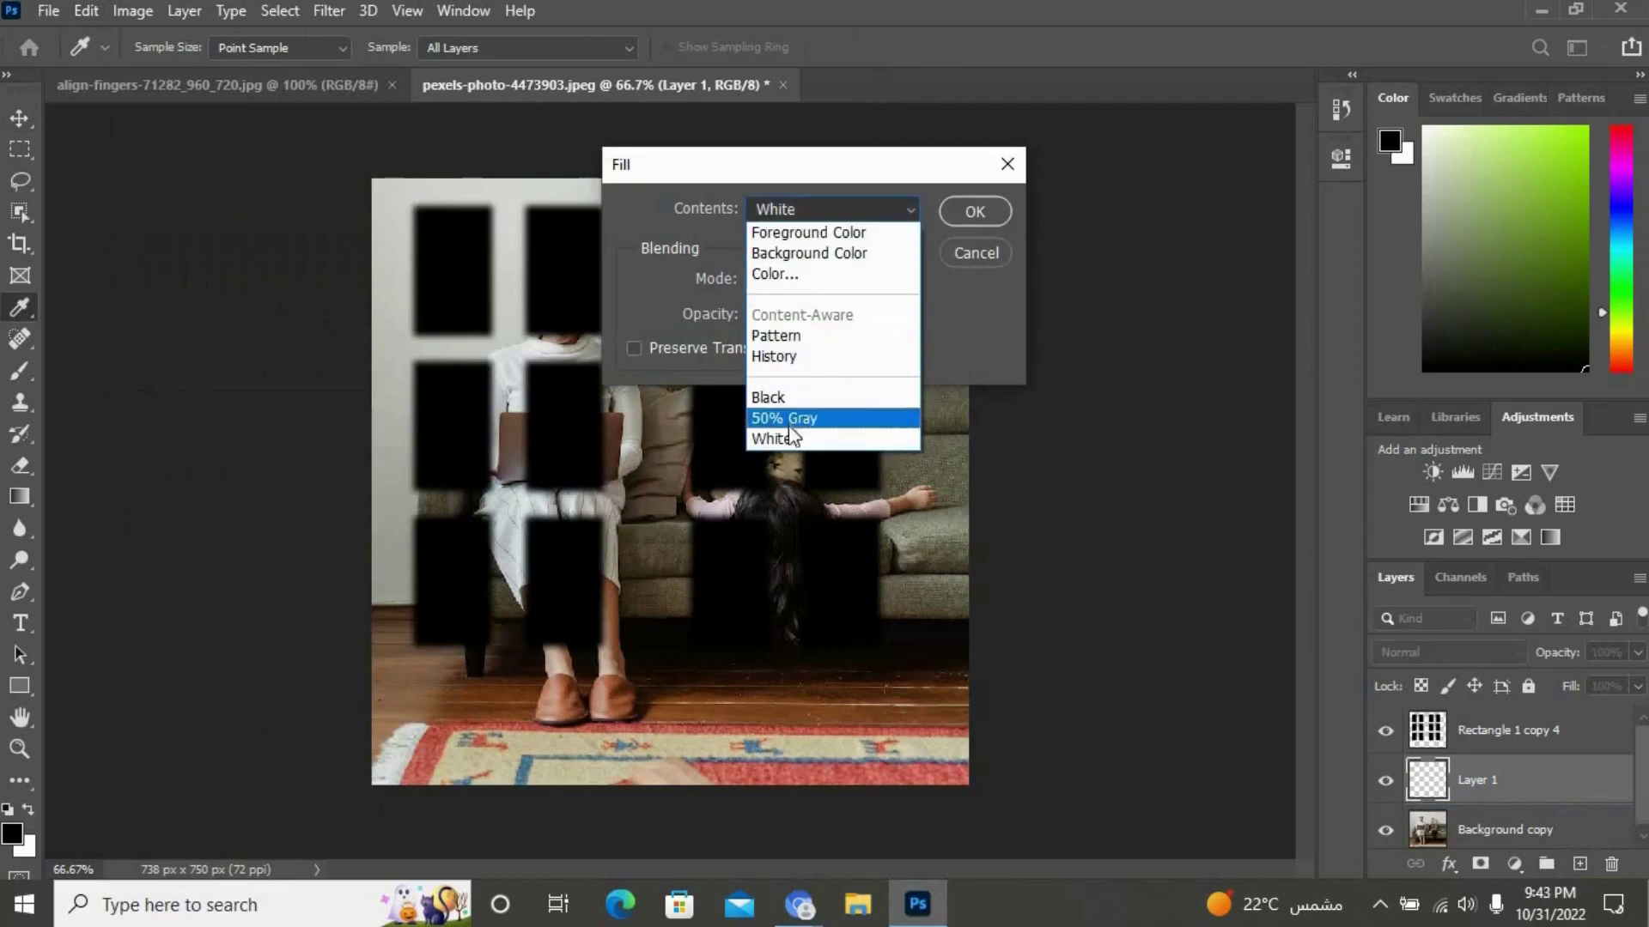
{"action": "left_click", "coordinate": [838, 438]}
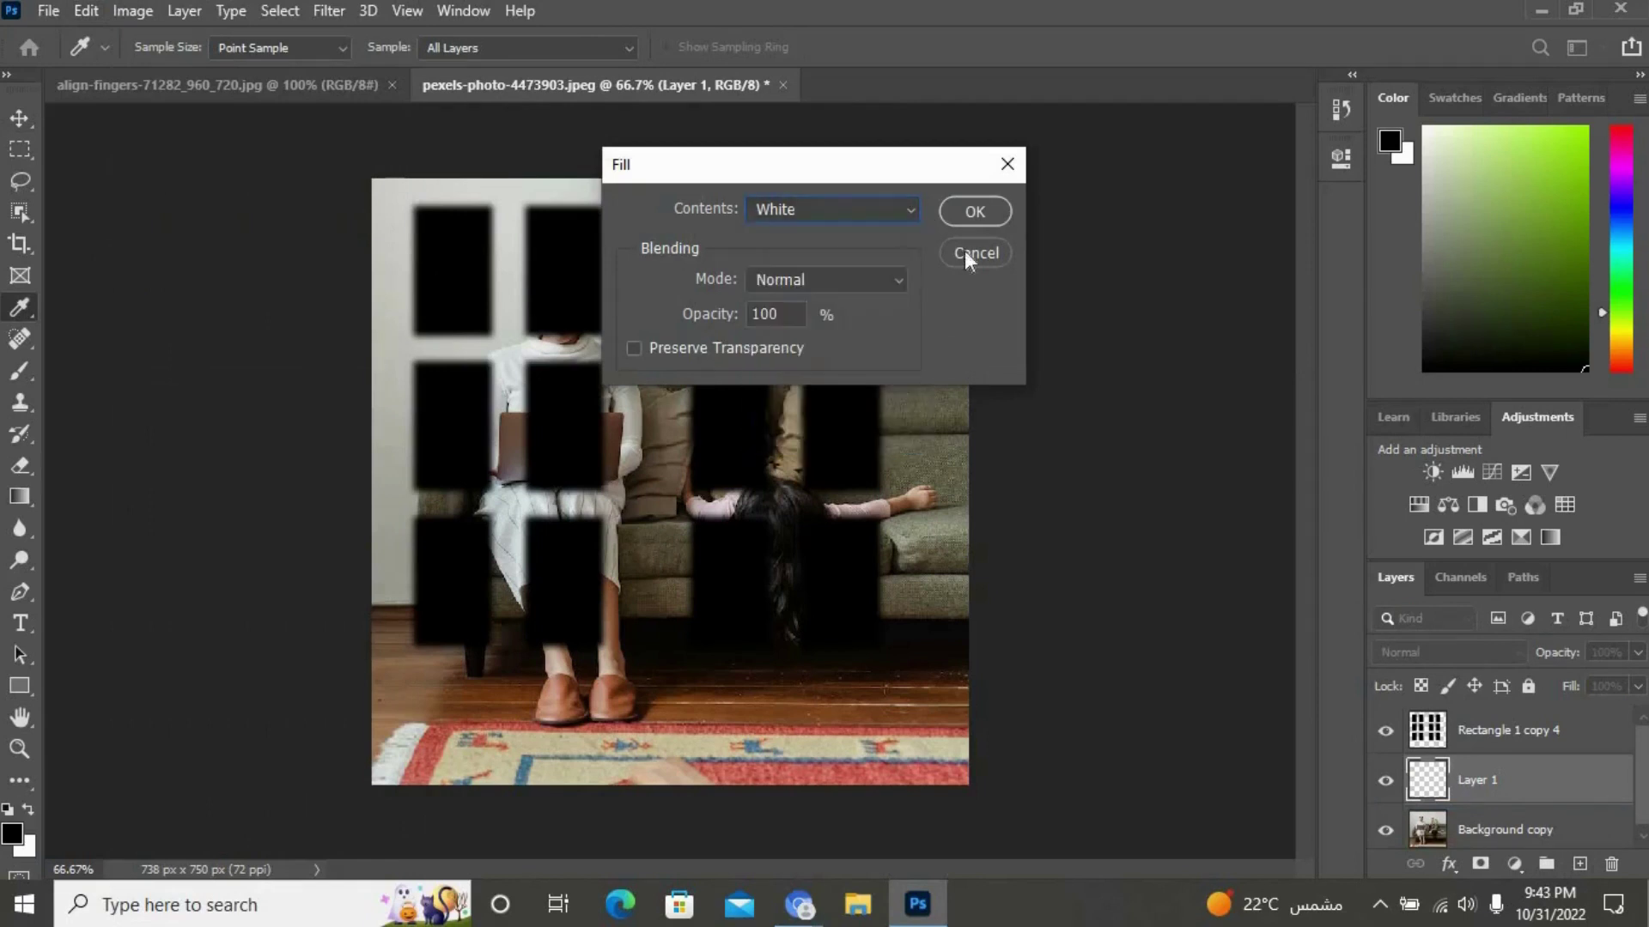
{"action": "left_click", "coordinate": [975, 212]}
{"action": "key", "text": "v"}
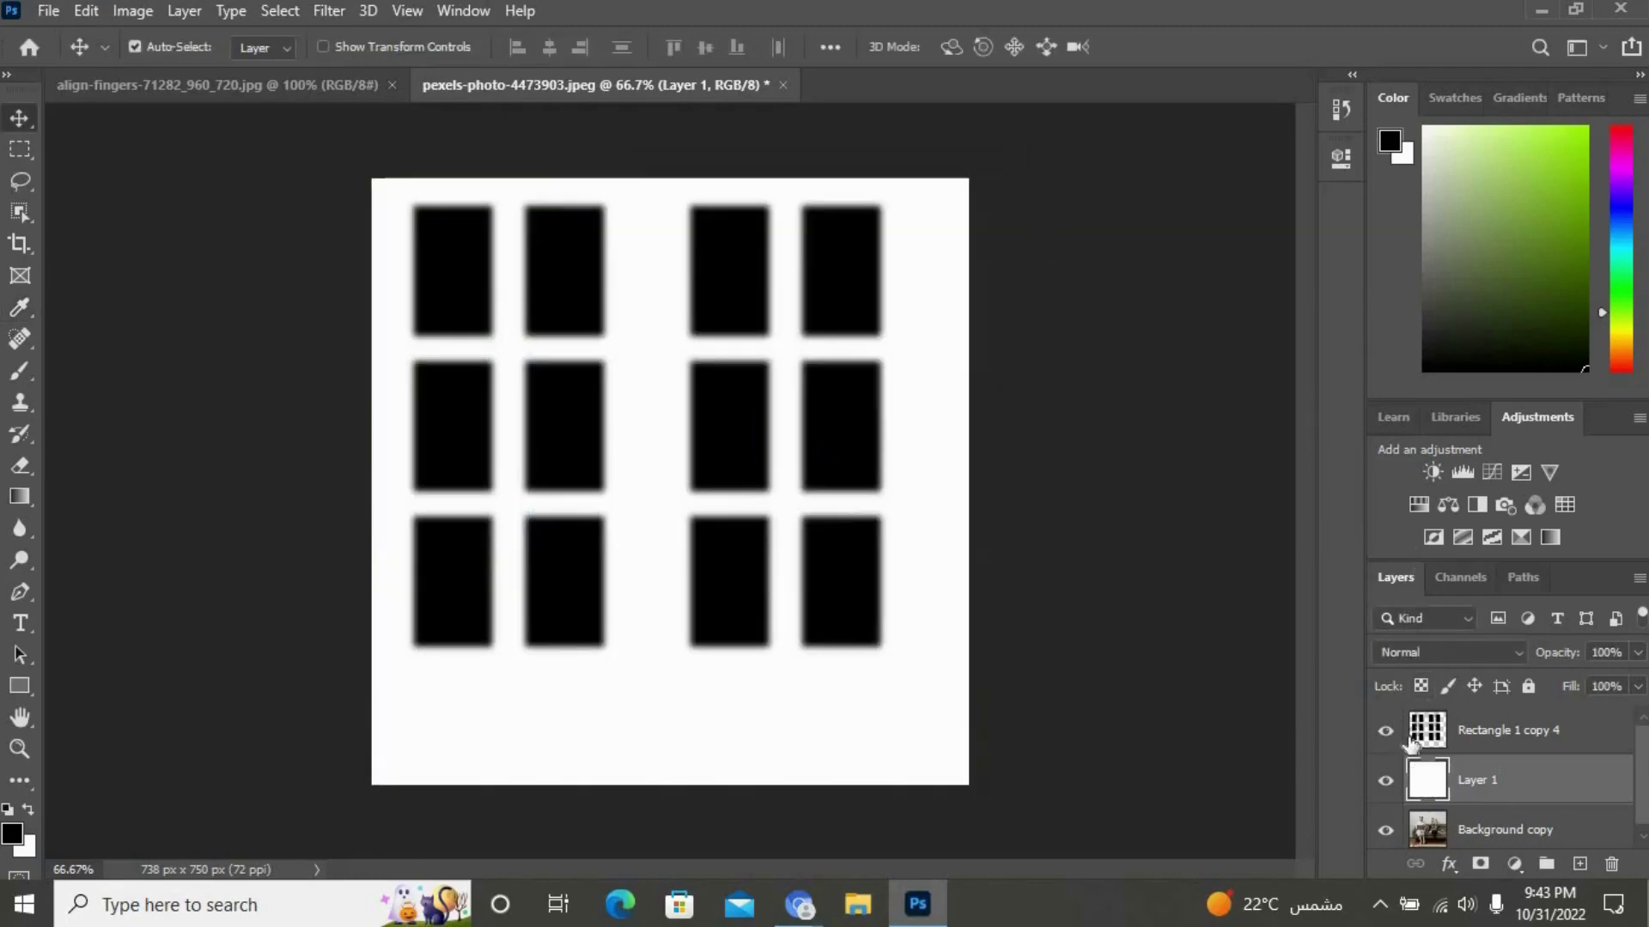
{"action": "left_click", "coordinate": [93, 16]}
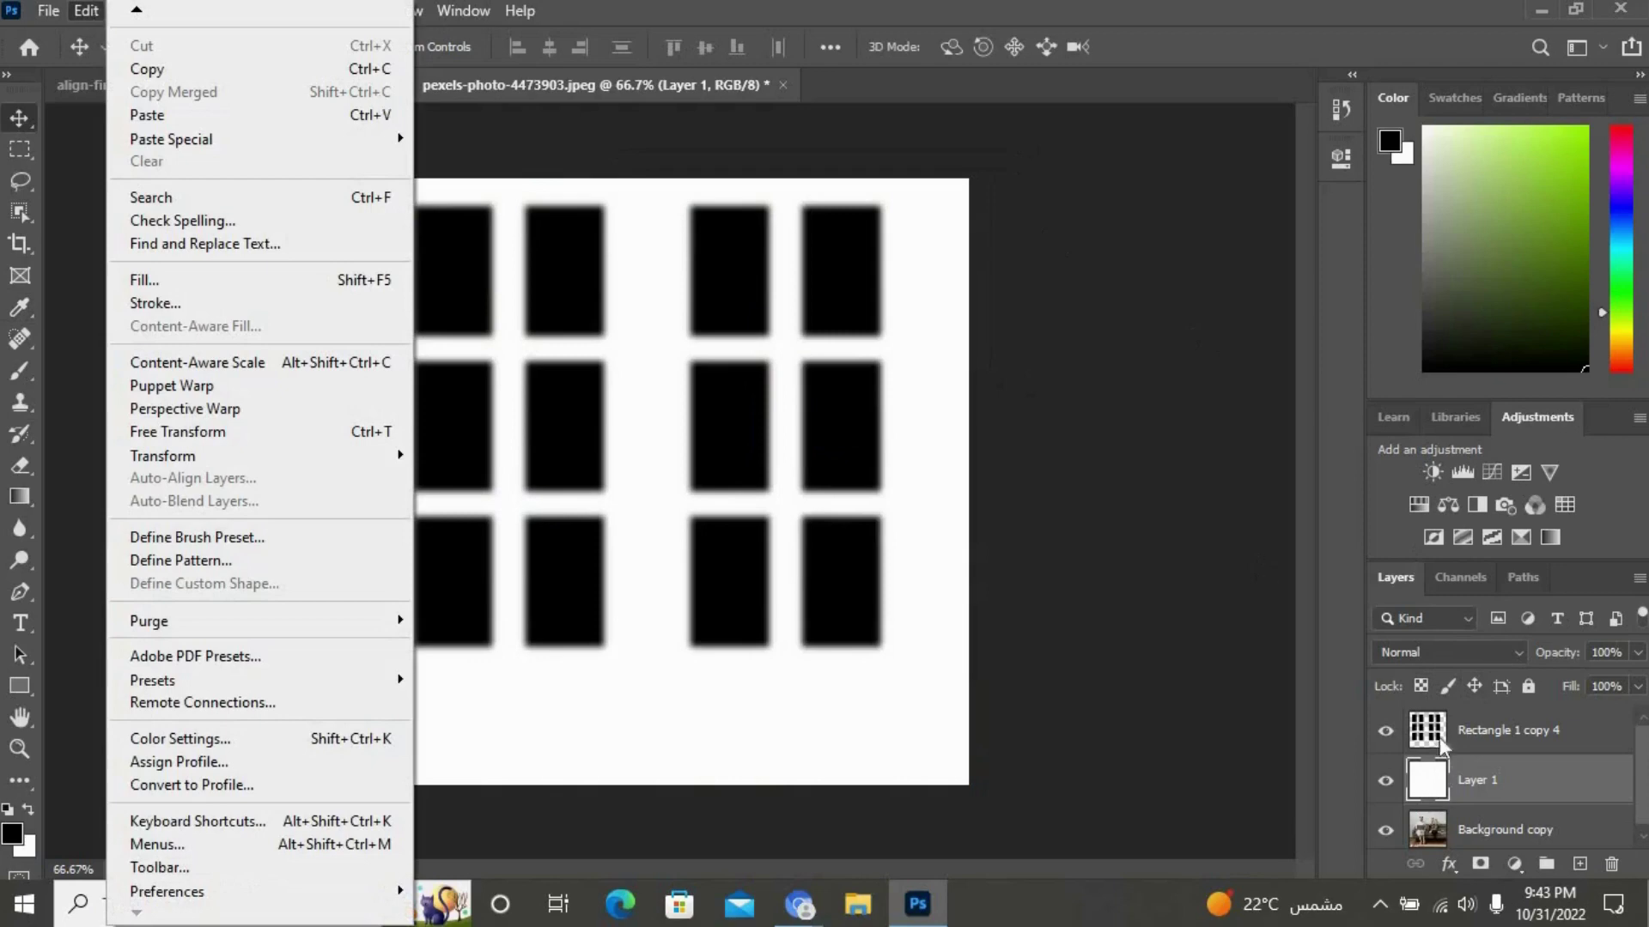
Marquee-select the blurred pane grid and define it as a brush preset named 'WINDOW'
{"action": "left_click", "coordinate": [1525, 734]}
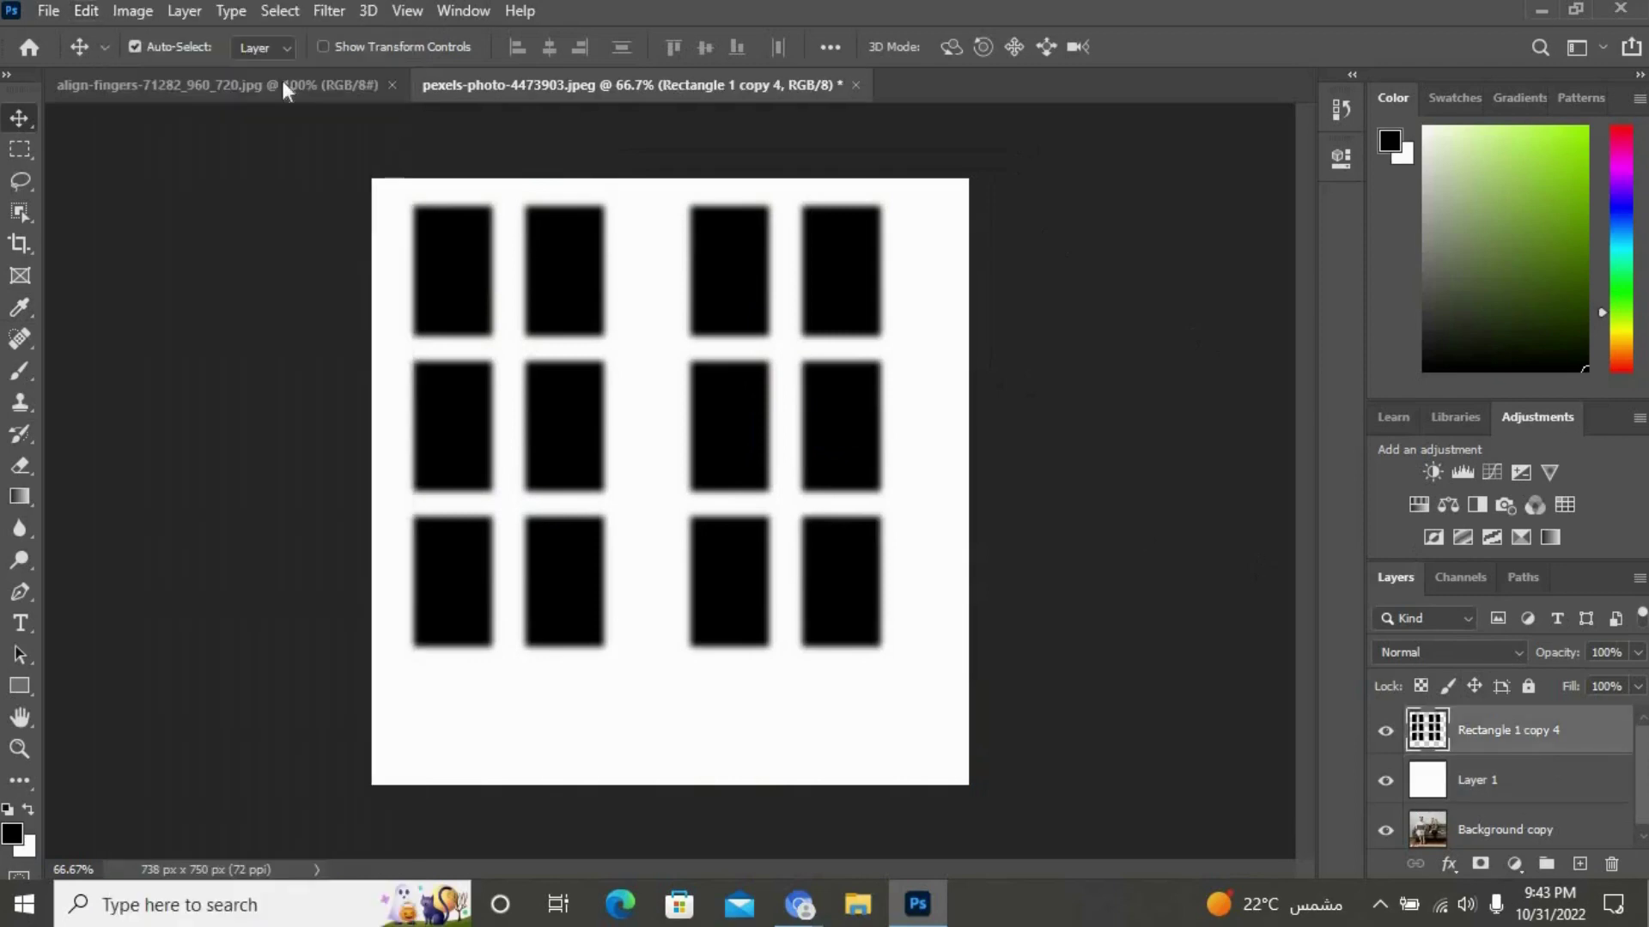
{"action": "left_click", "coordinate": [97, 10]}
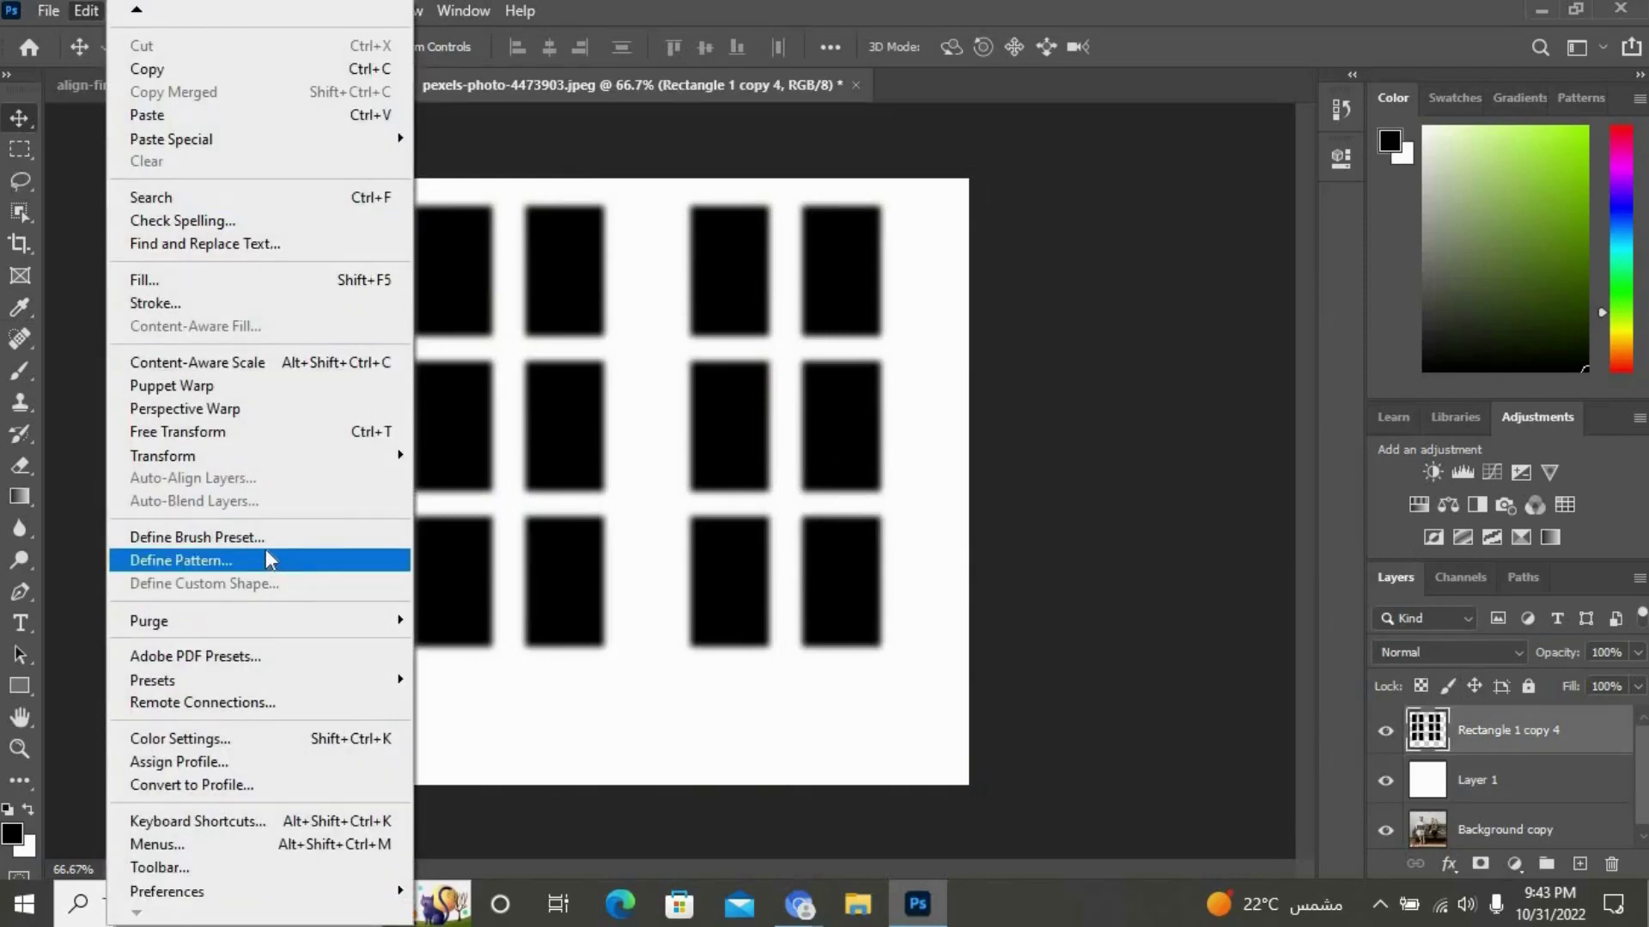
{"action": "left_click", "coordinate": [839, 559]}
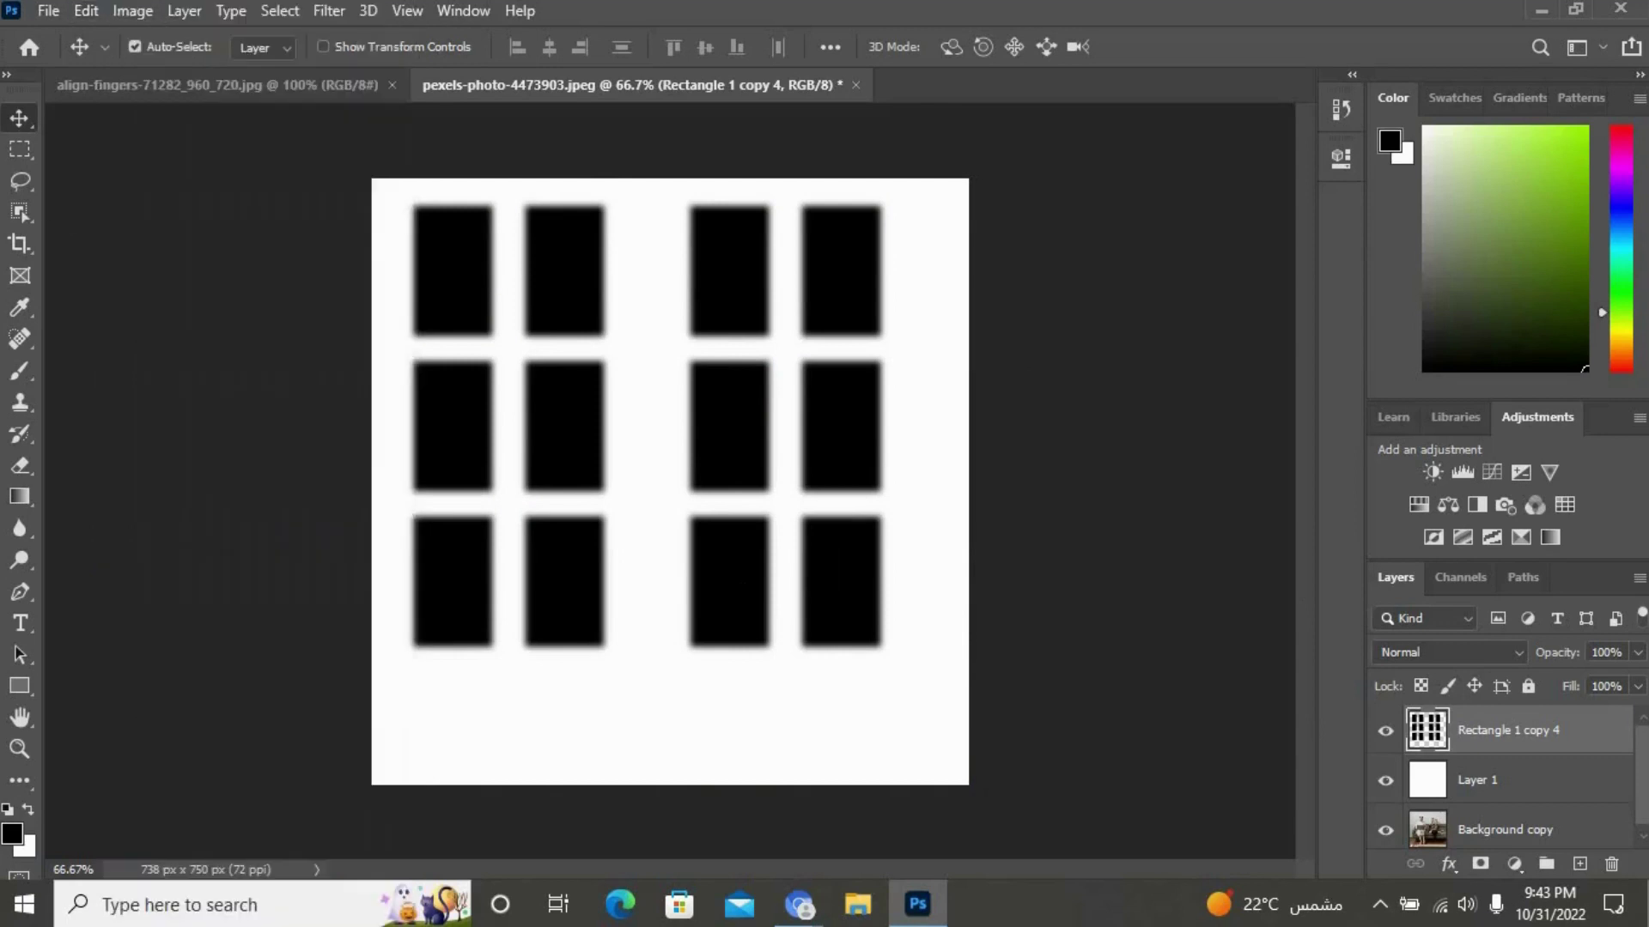
{"action": "left_click", "coordinate": [19, 151]}
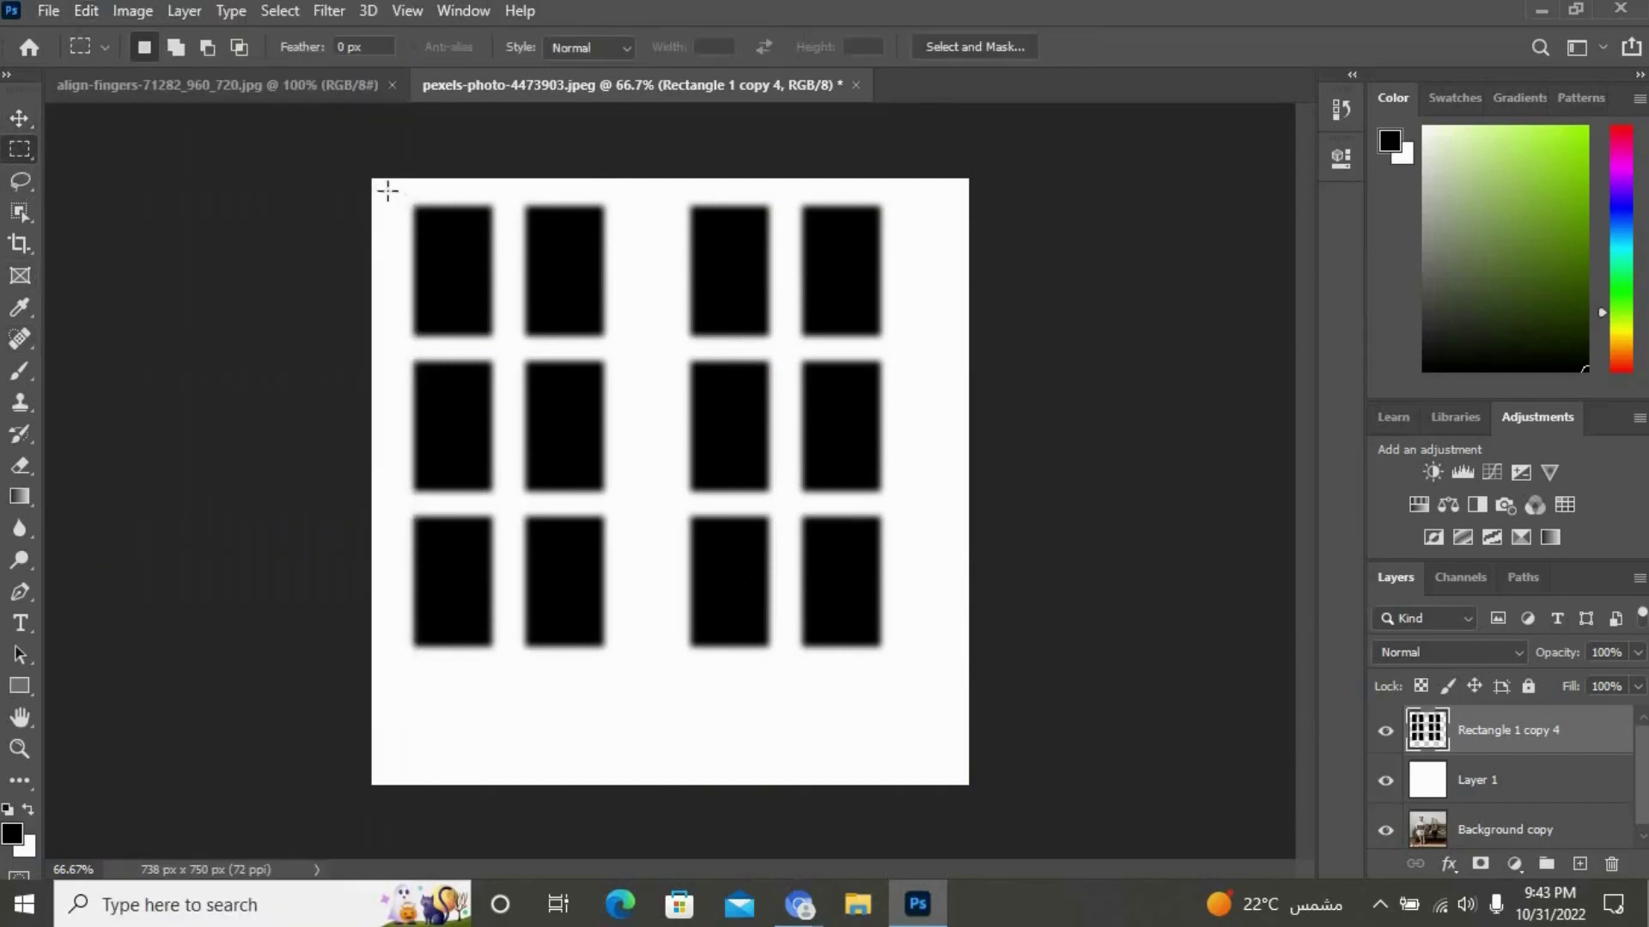
{"action": "left_click_drag", "start_coordinate": [395, 190], "coordinate": [899, 676]}
{"action": "left_click", "coordinate": [86, 11]}
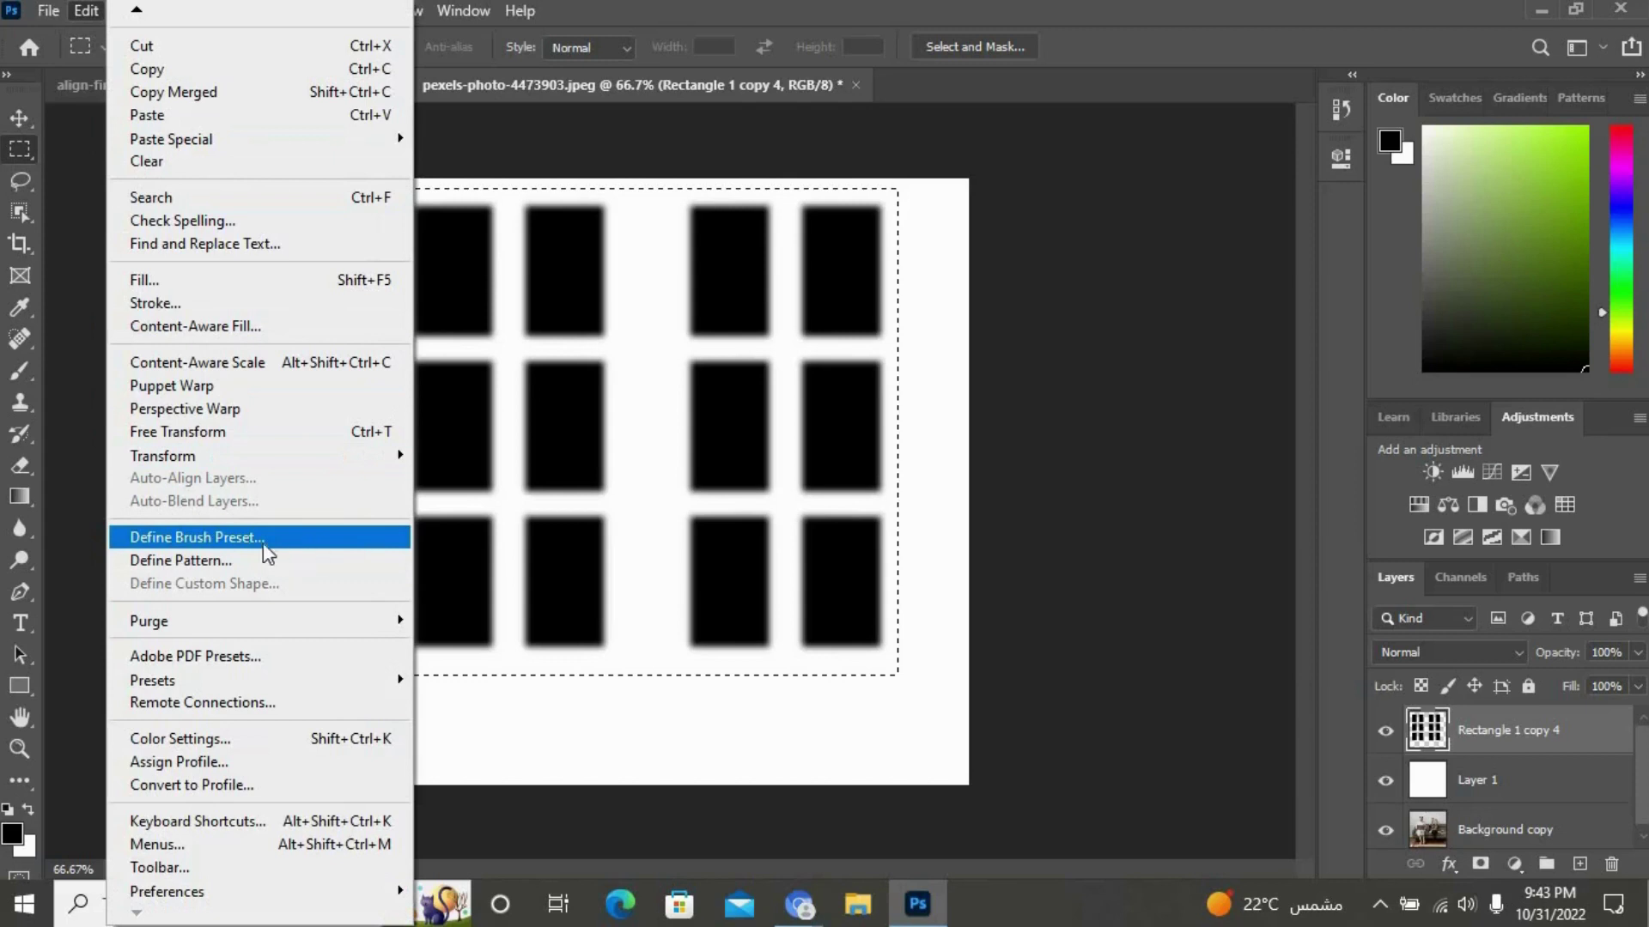
{"action": "left_click", "coordinate": [305, 545]}
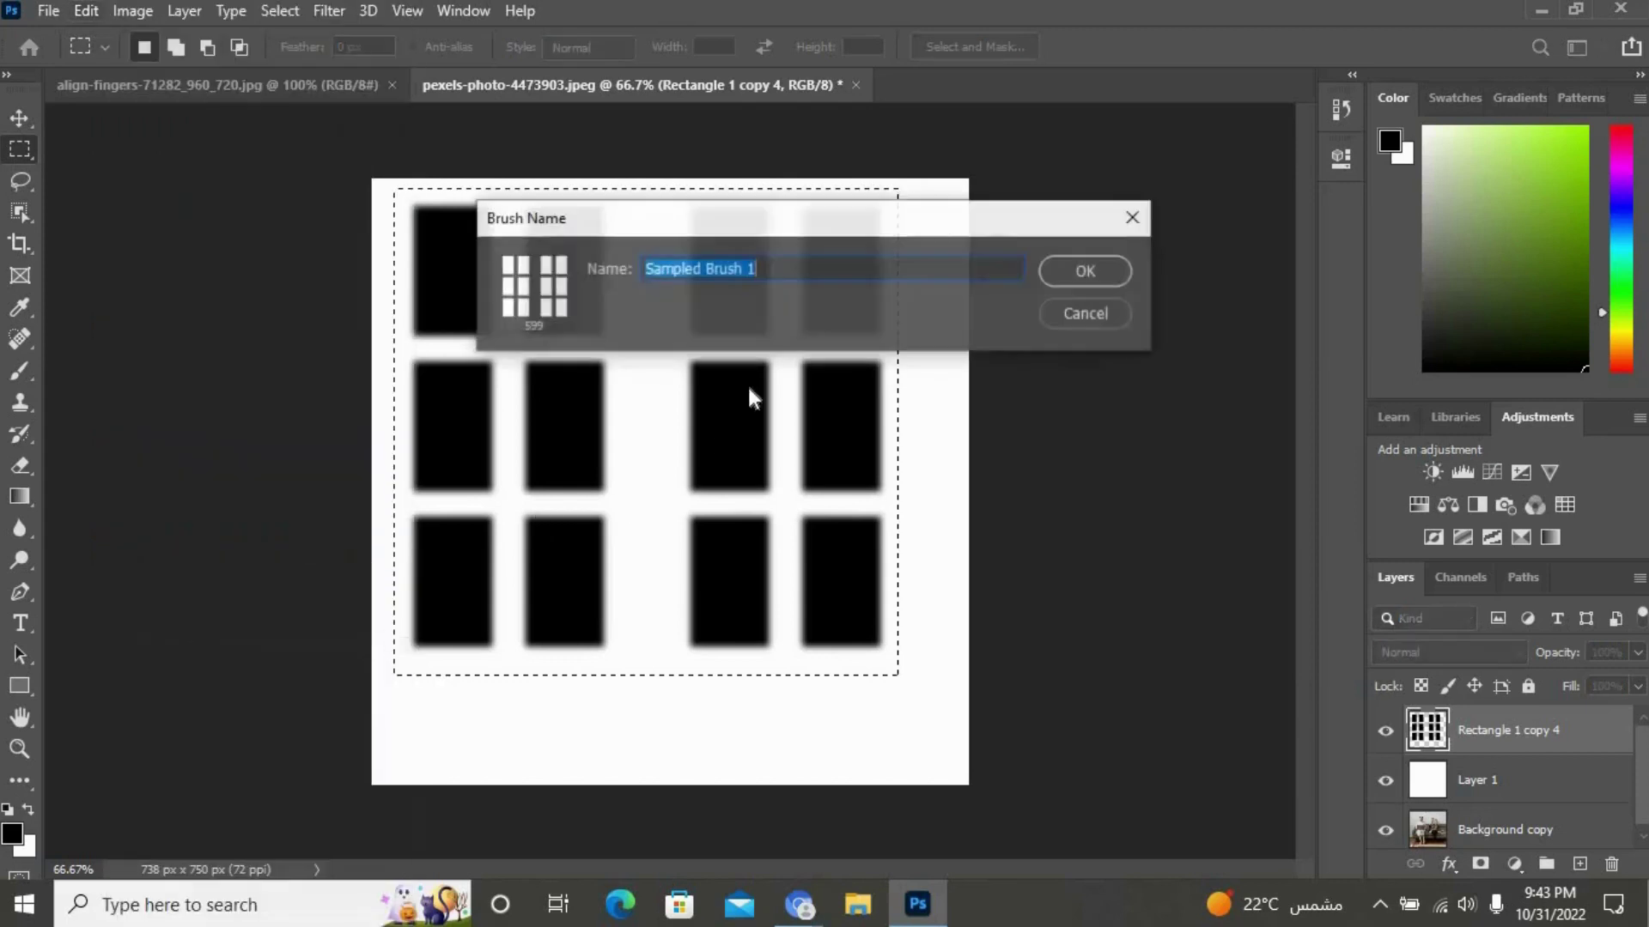
{"action": "type", "text": "WIN"}
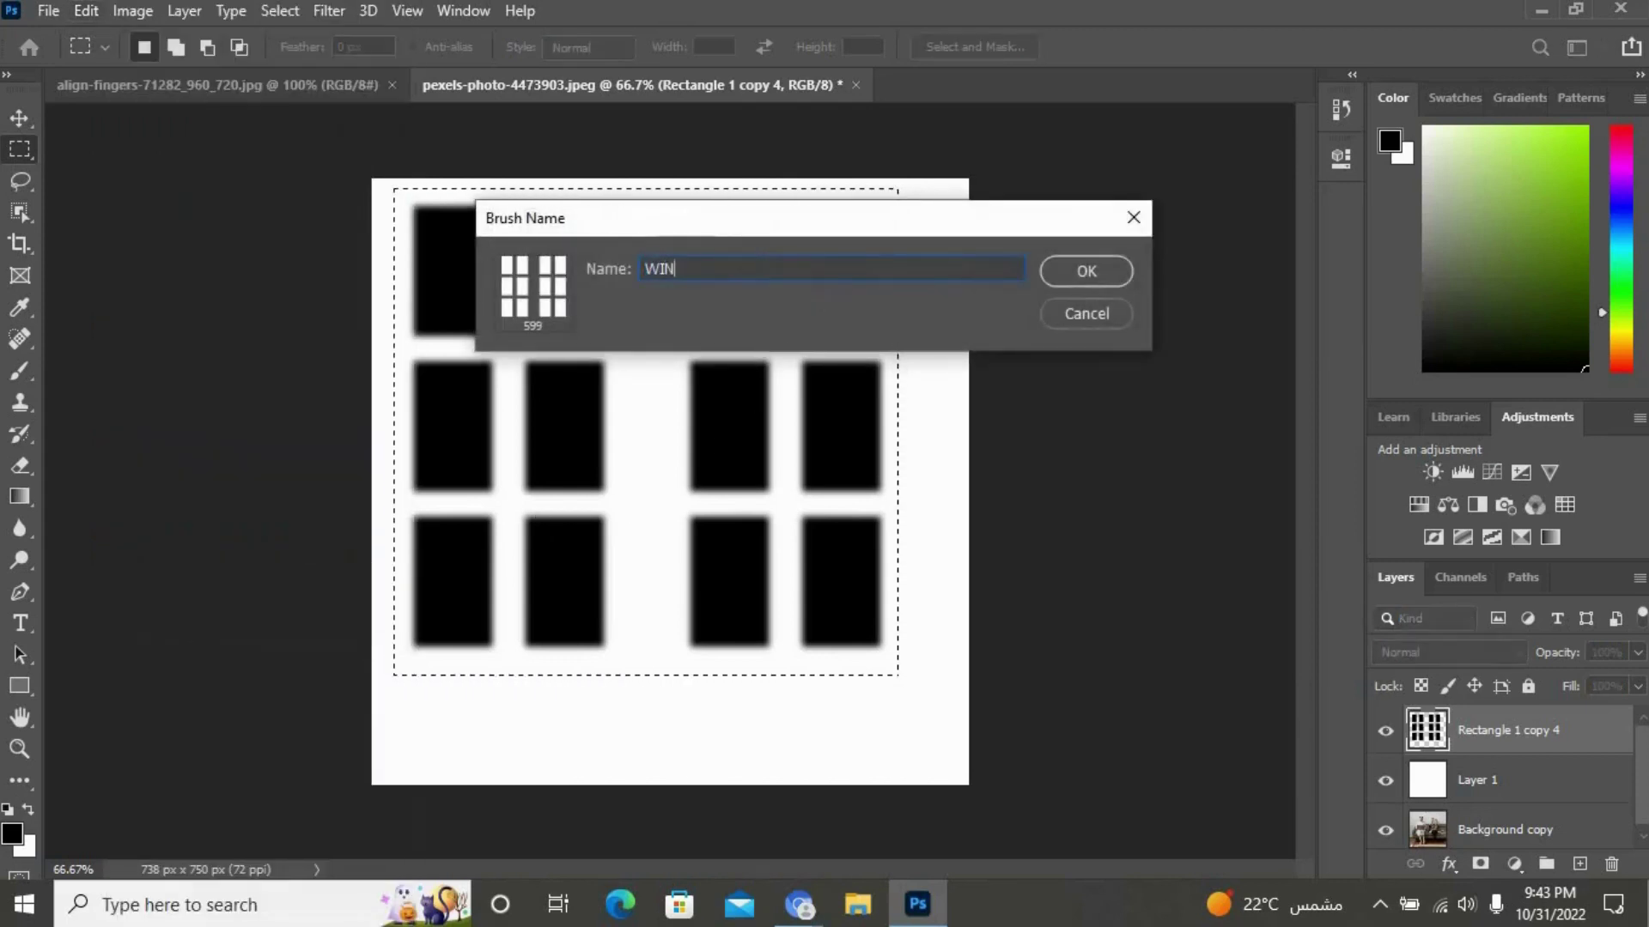
{"action": "type", "text": "DOW"}
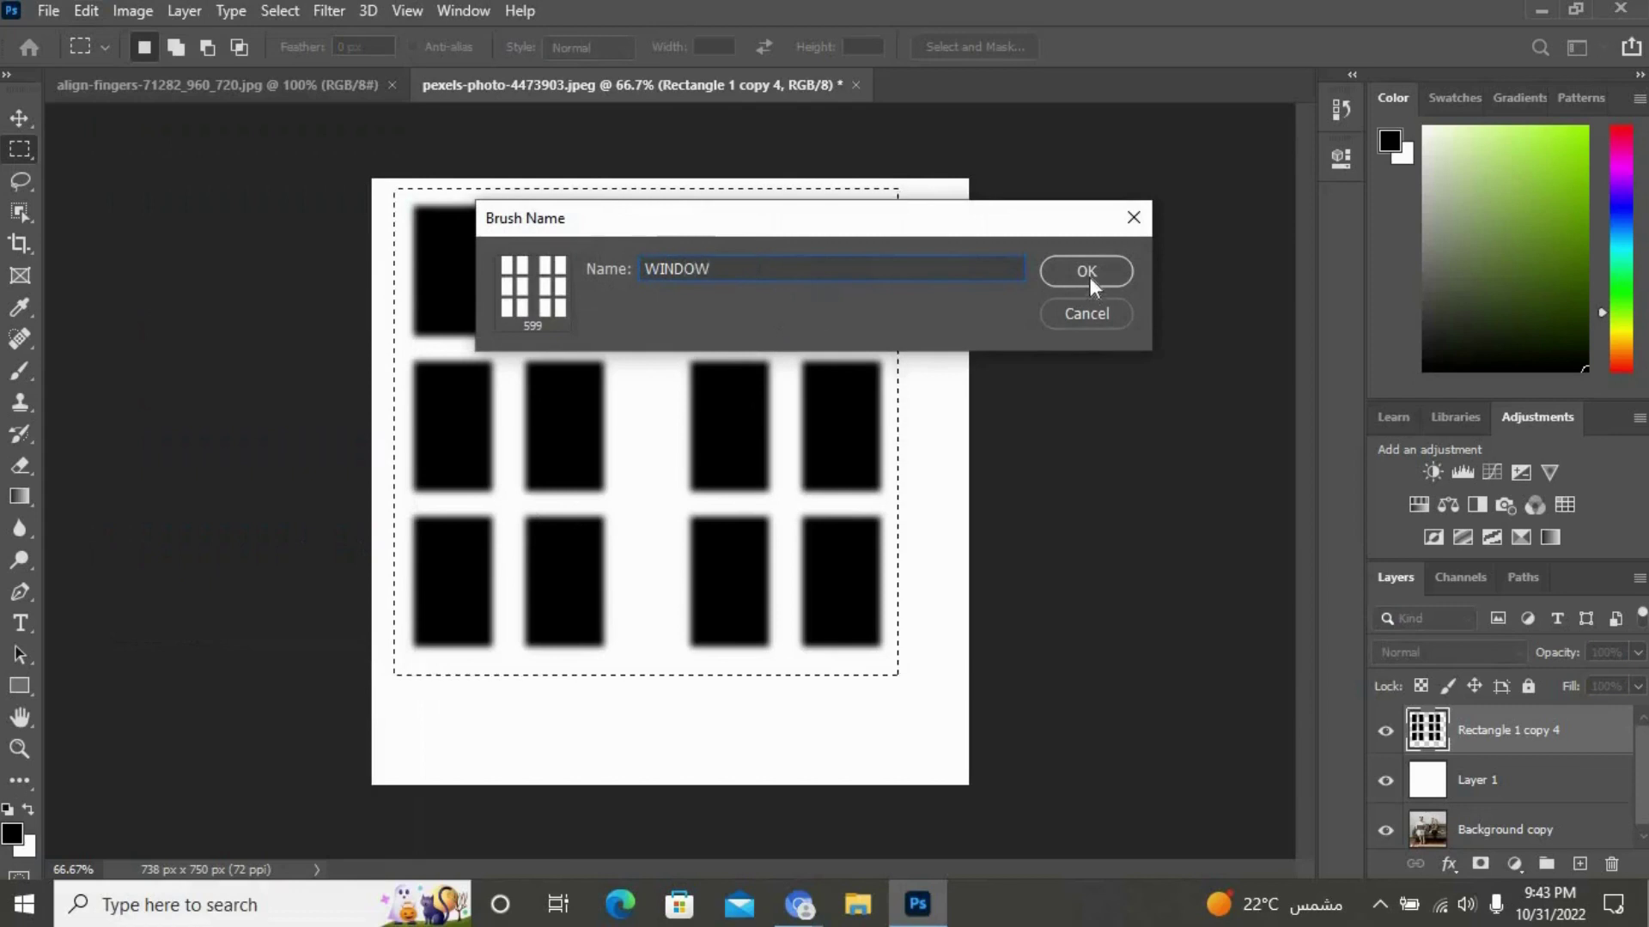
{"action": "left_click", "coordinate": [1088, 273]}
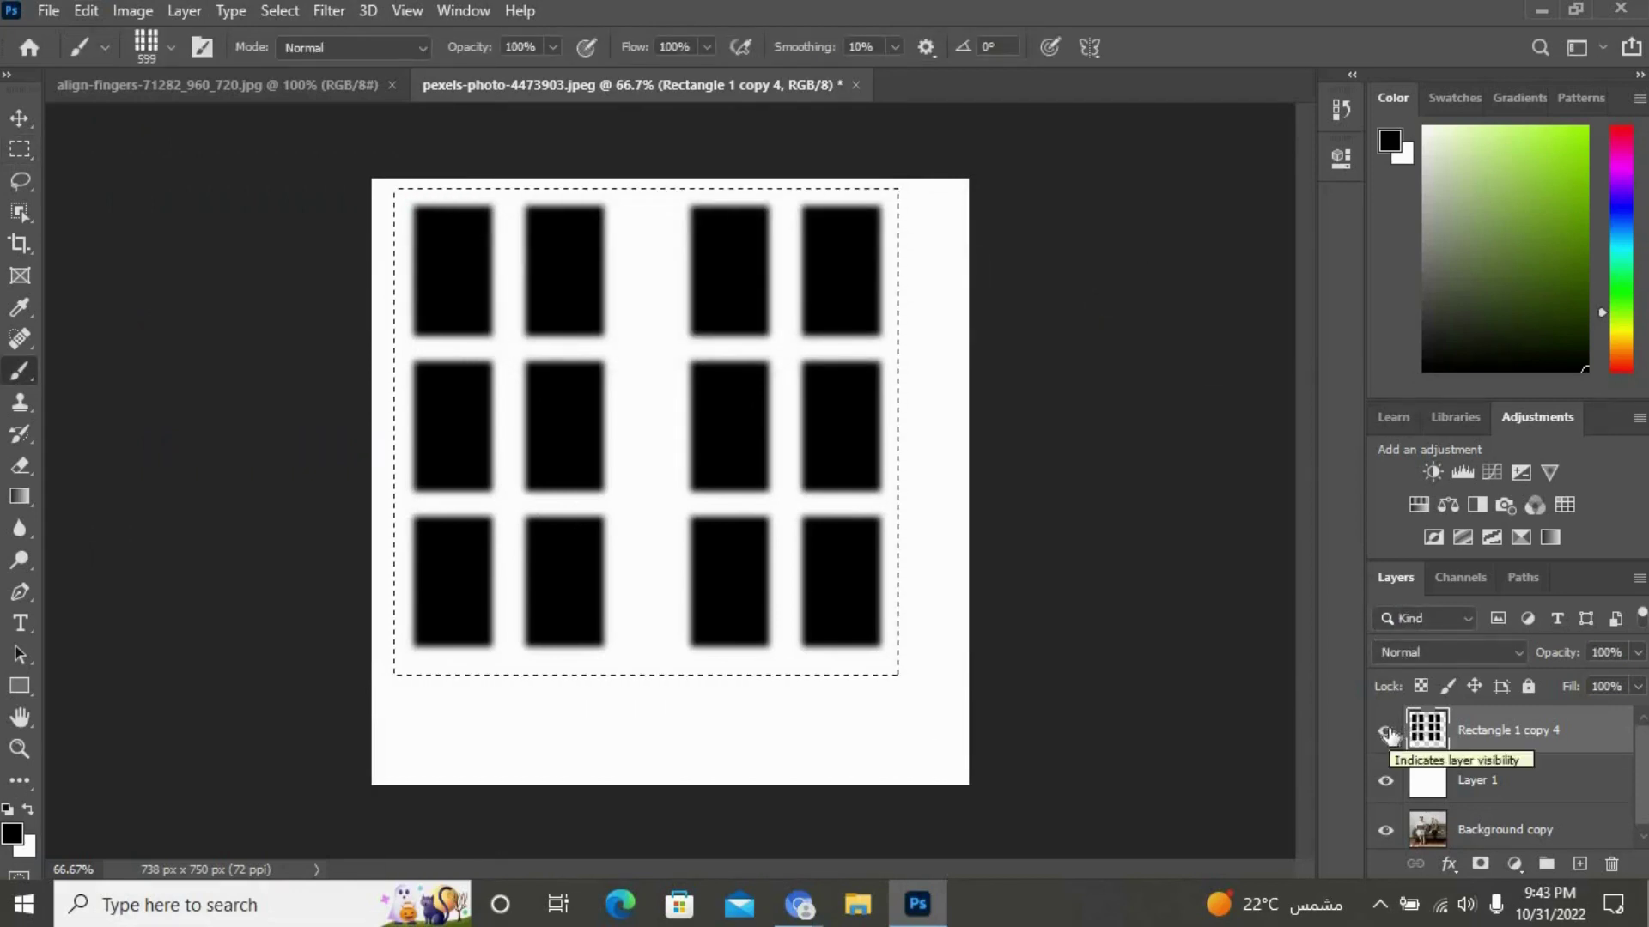
Hide Rectangle 1 copy 4 and the white Layer 1, and select Background copy
{"action": "left_click", "coordinate": [1386, 731]}
{"action": "left_click", "coordinate": [1387, 781]}
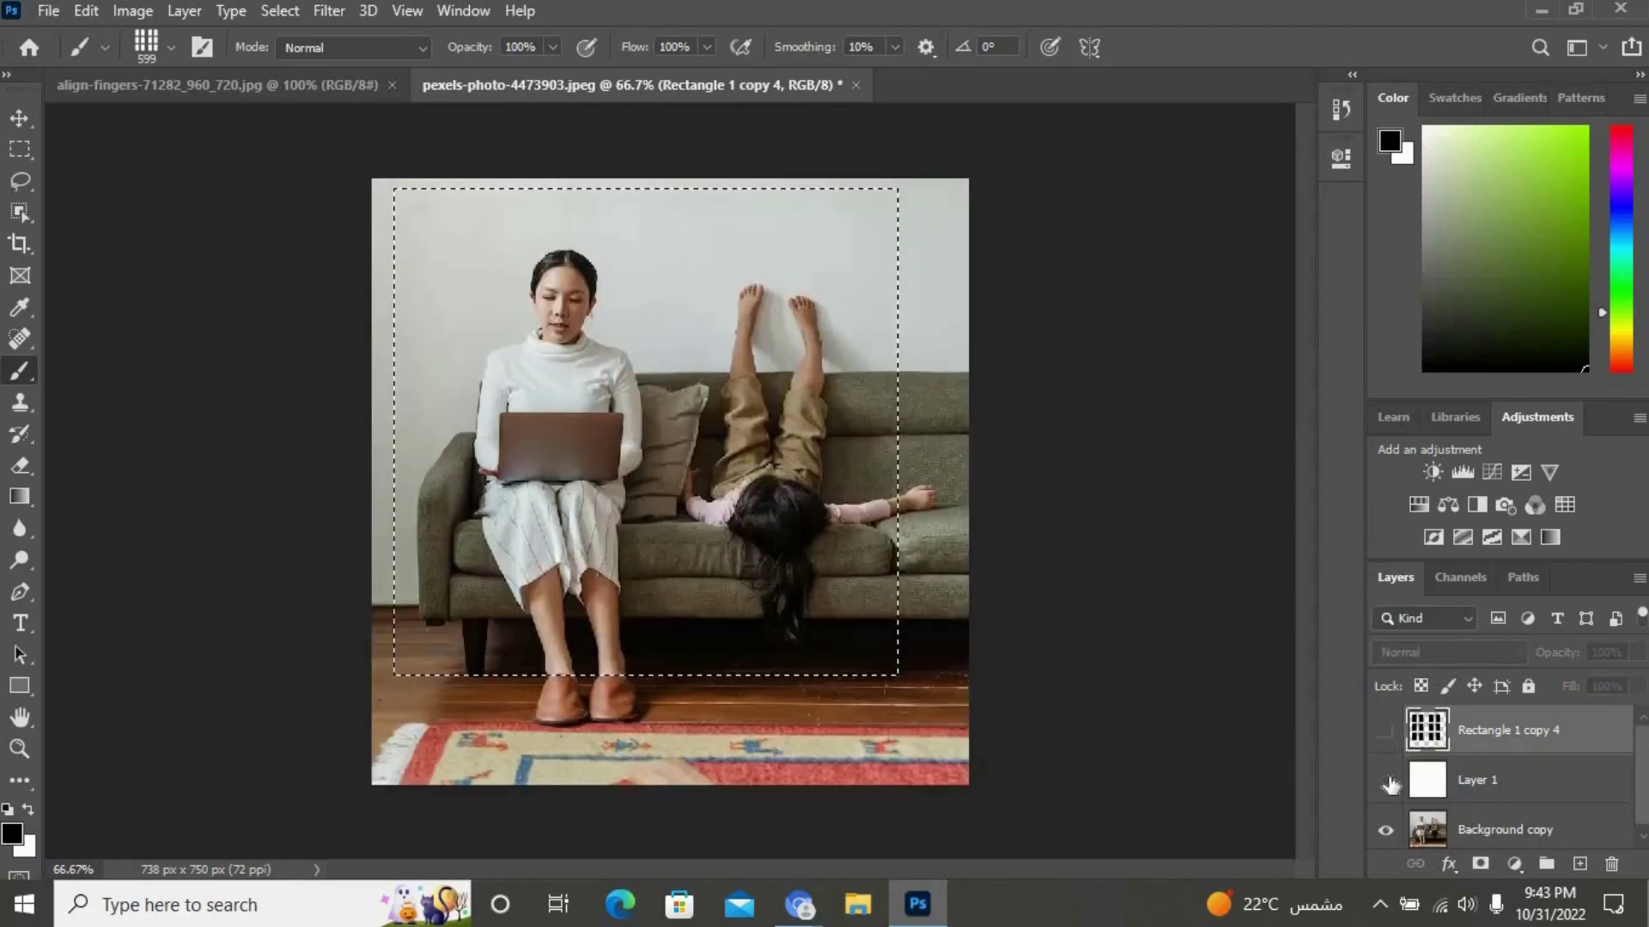
{"action": "left_click", "coordinate": [1538, 831]}
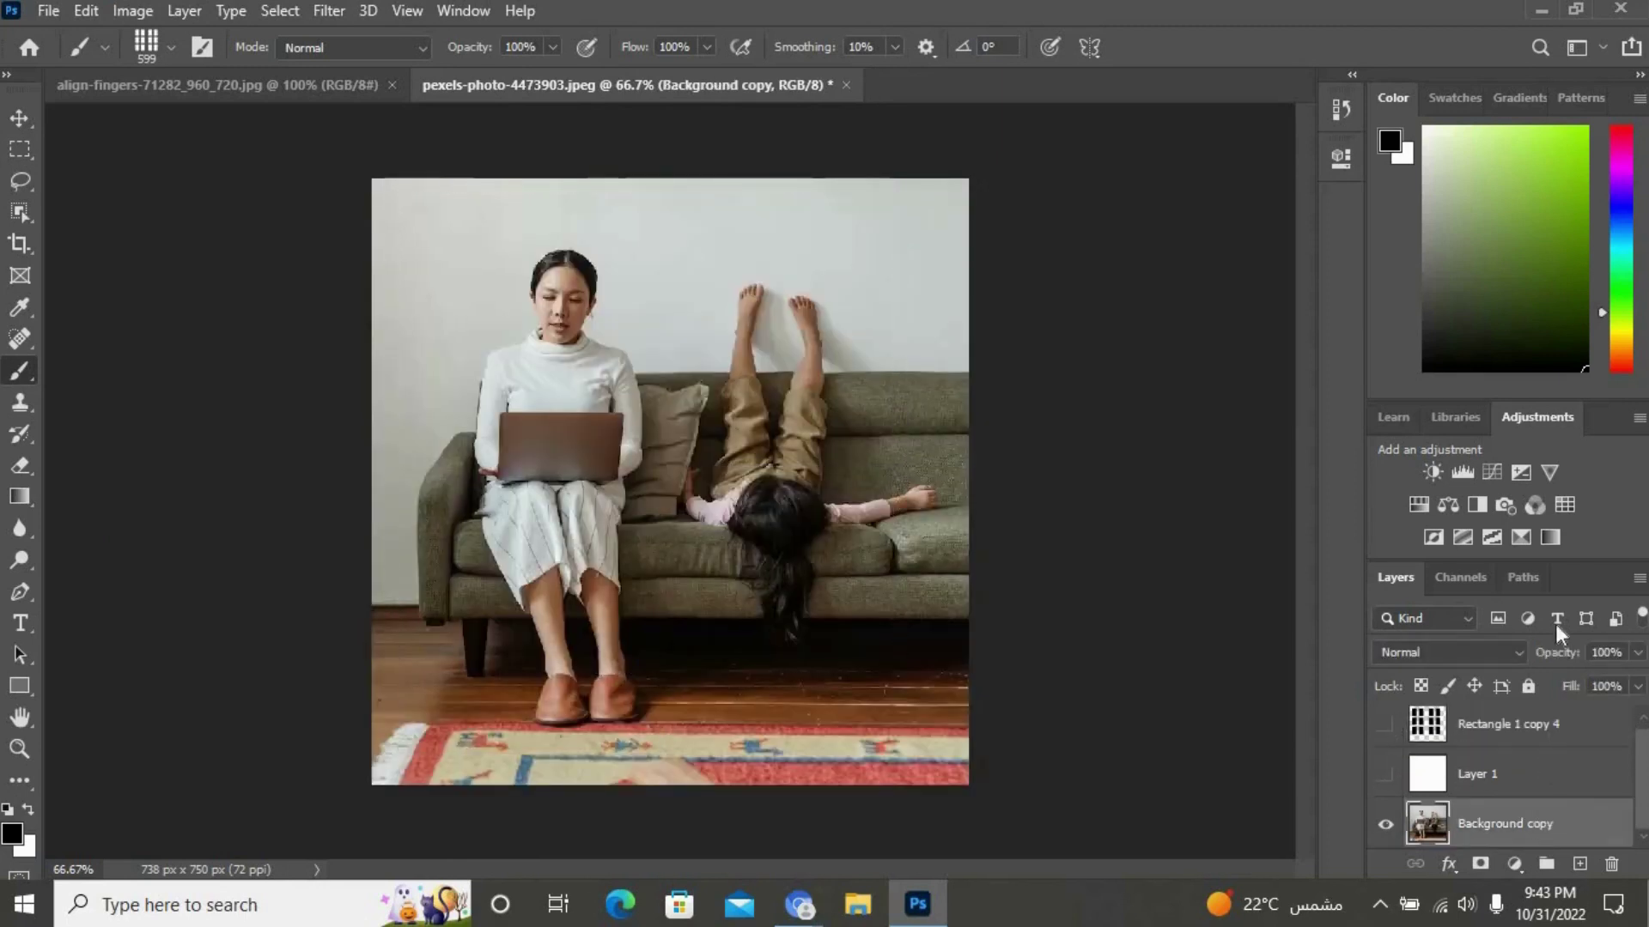
Add a Brightness/Contrast adjustment with brightness -99 and contrast -13
{"action": "left_click", "coordinate": [1431, 472]}
{"action": "left_click_drag", "start_coordinate": [1134, 297], "coordinate": [1080, 294]}
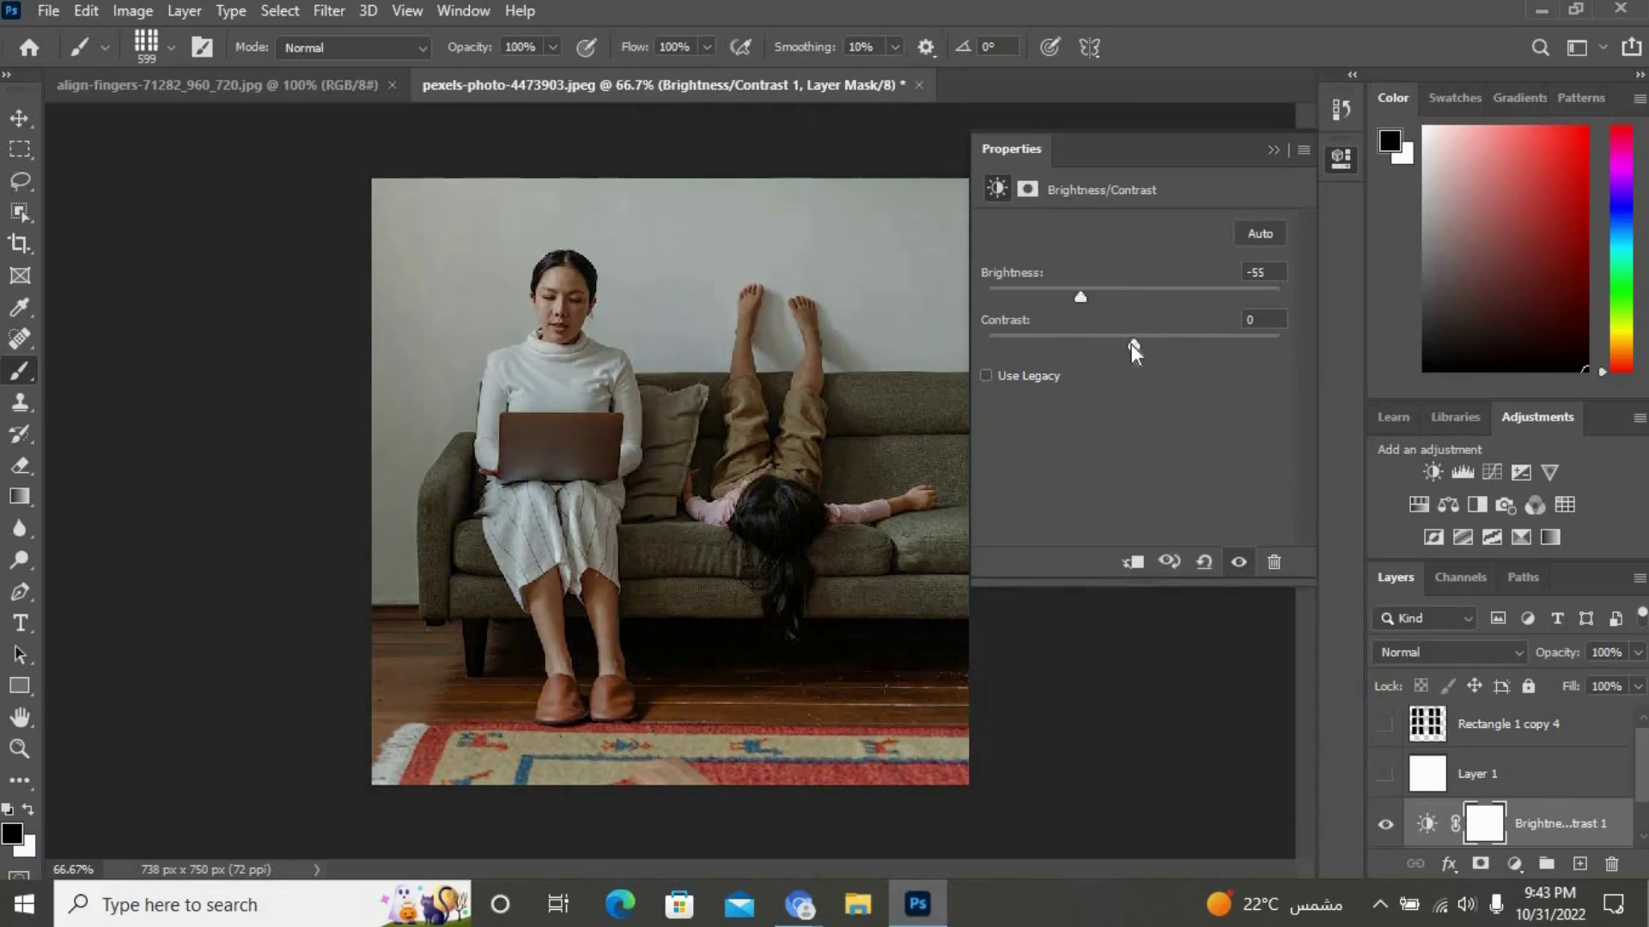
{"action": "left_click_drag", "start_coordinate": [1132, 342], "coordinate": [1085, 340]}
{"action": "left_click_drag", "start_coordinate": [1083, 291], "coordinate": [1038, 291]}
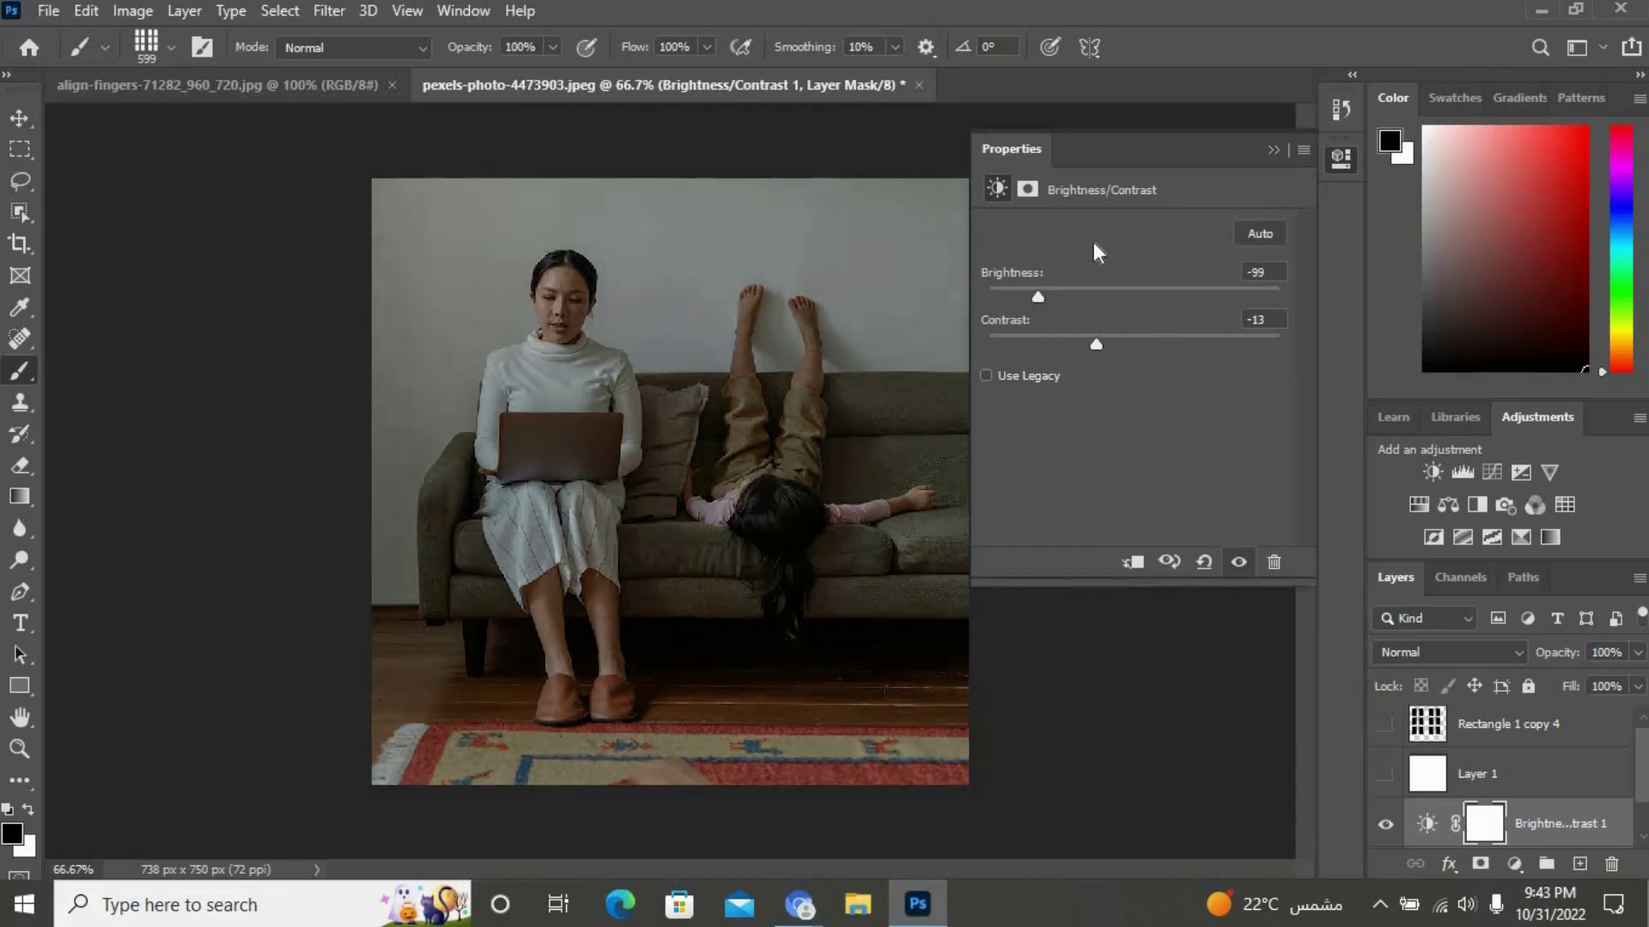
{"action": "left_click", "coordinate": [1275, 151]}
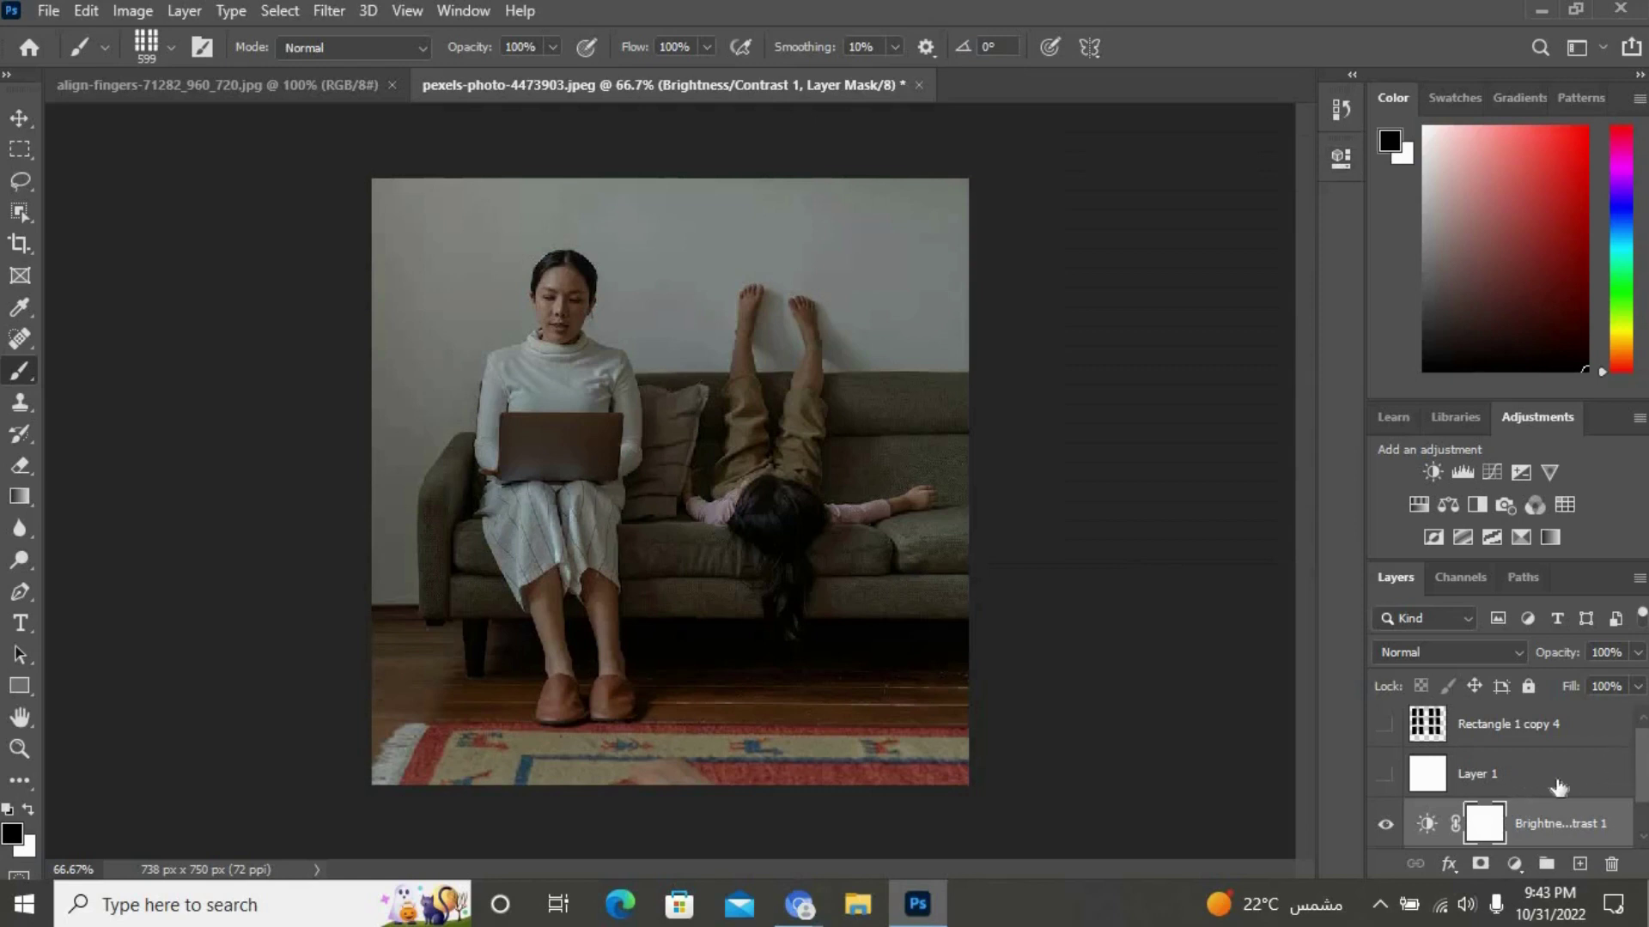
{"action": "scroll", "coordinate": [1552, 788], "scroll_direction": "down", "scroll_amount": 1}
{"action": "left_click", "coordinate": [1554, 826]}
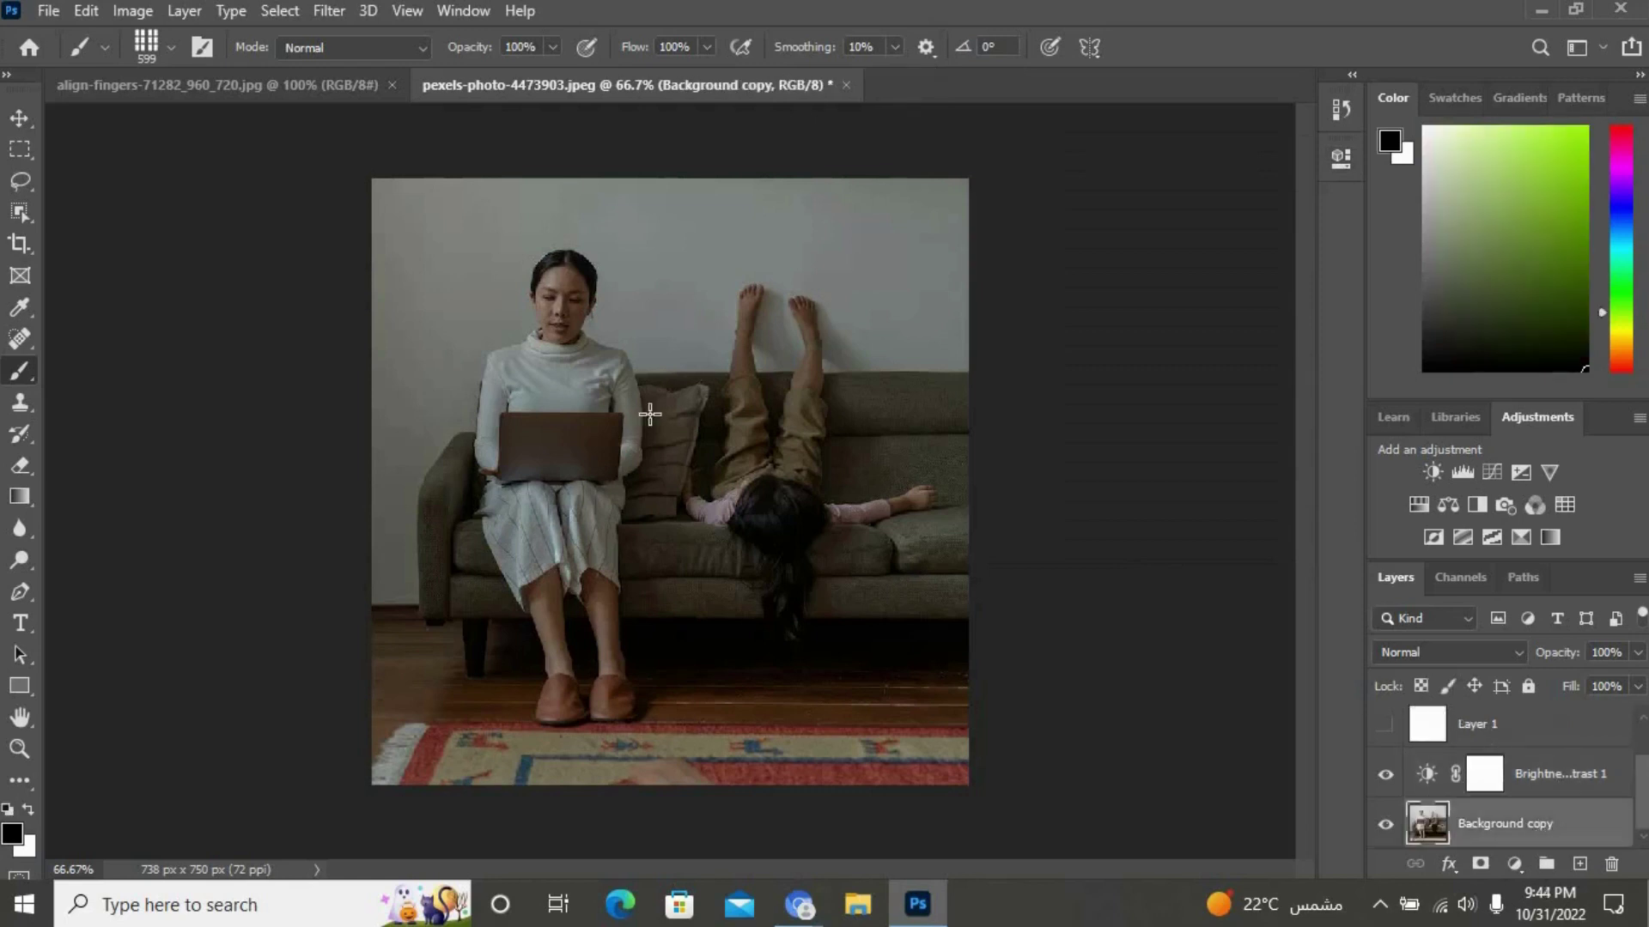
{"action": "right_click", "coordinate": [13, 378]}
{"action": "left_click", "coordinate": [77, 372]}
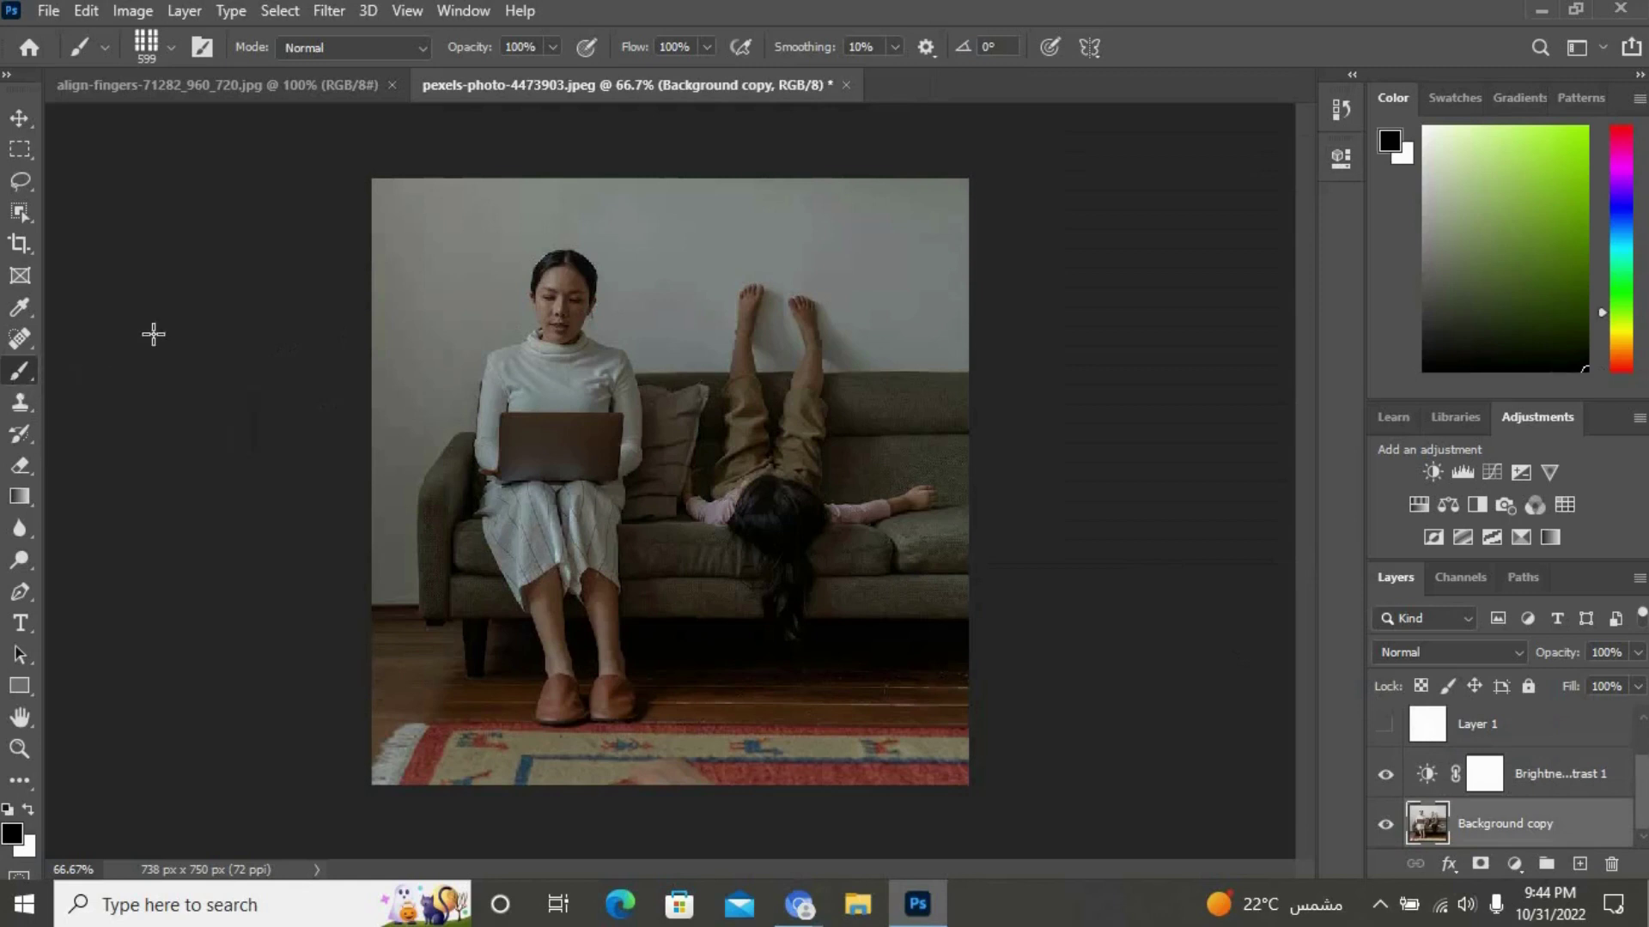
{"action": "left_click", "coordinate": [171, 48]}
{"action": "left_click", "coordinate": [172, 50]}
{"action": "left_click", "coordinate": [34, 812]}
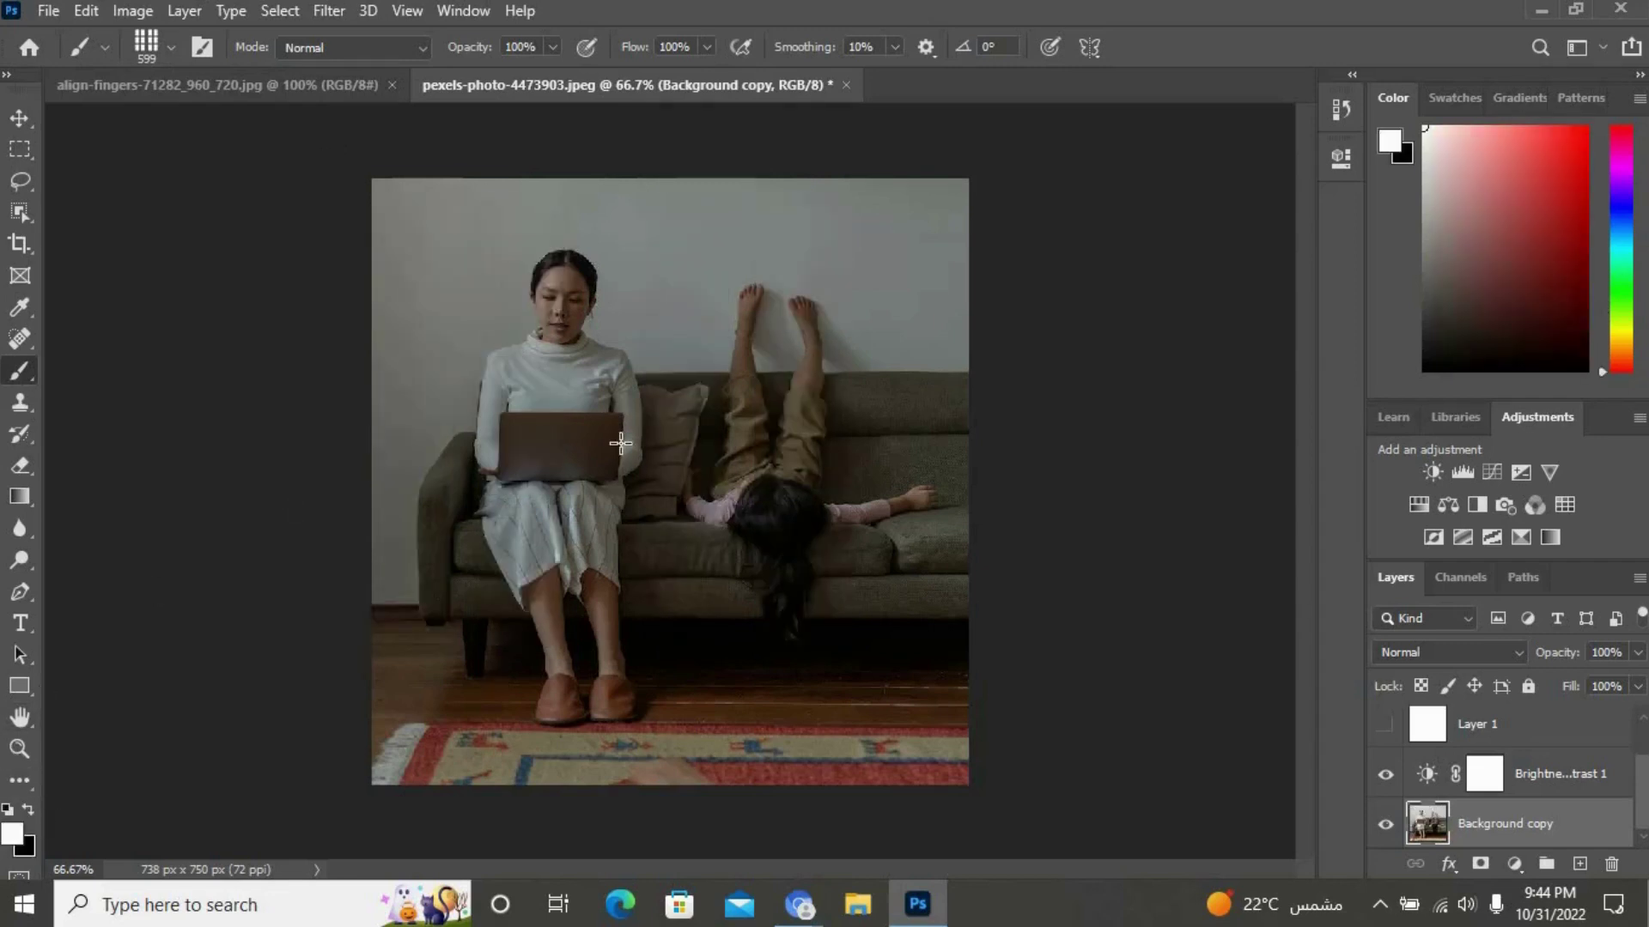
{"action": "left_click", "coordinate": [664, 416]}
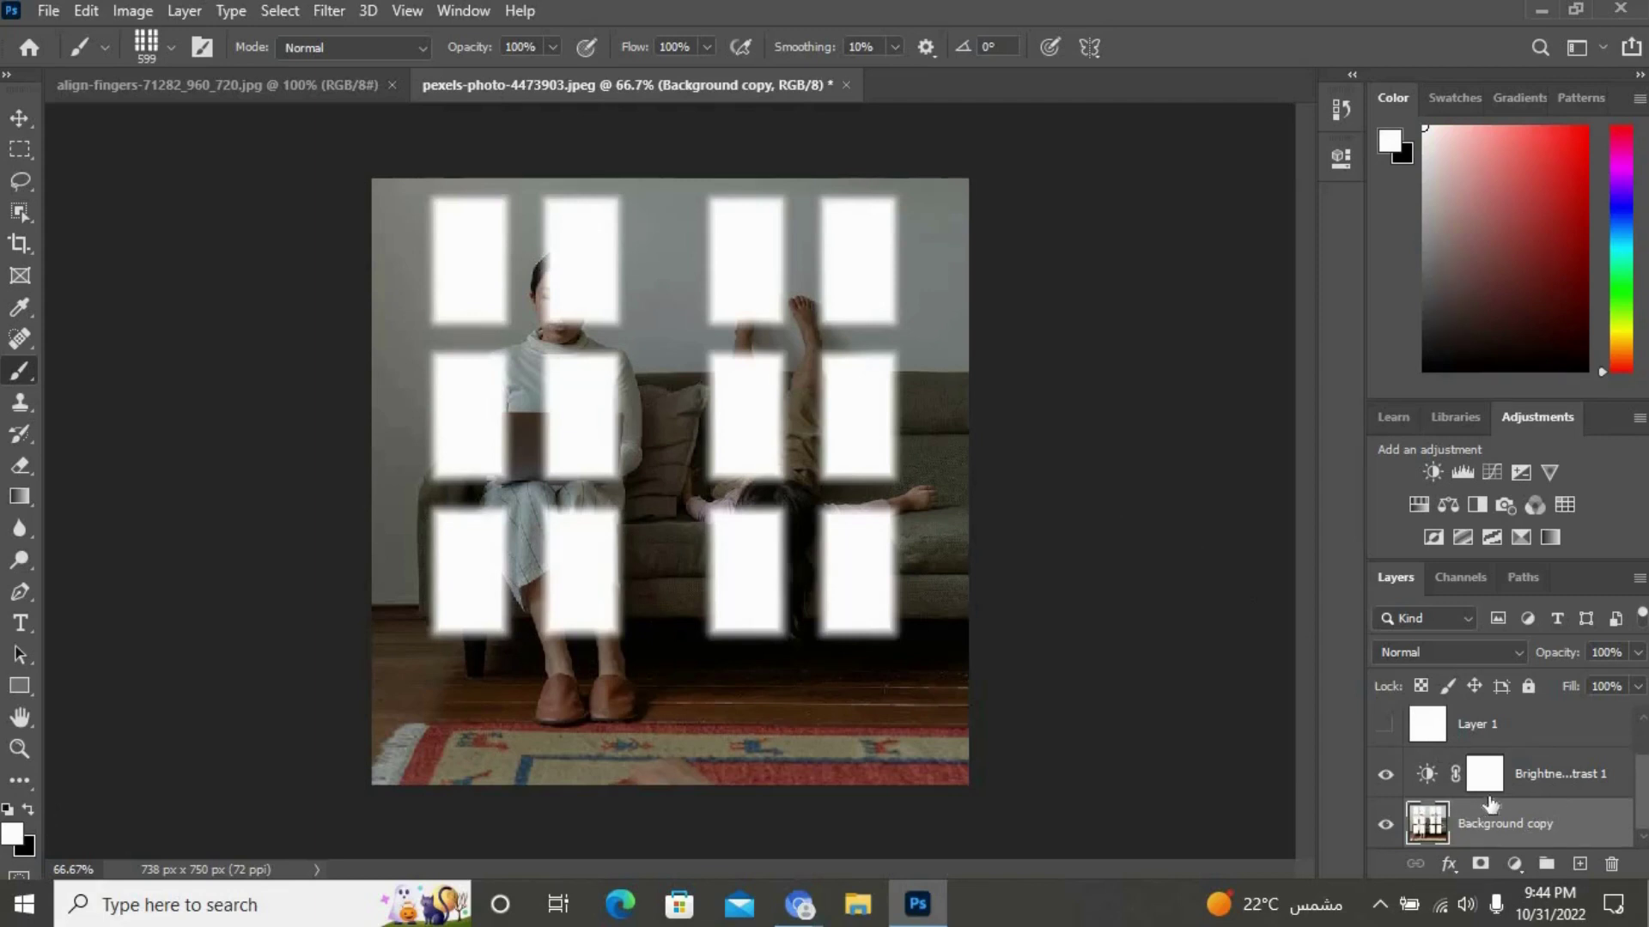
{"action": "scroll", "coordinate": [1490, 803], "scroll_direction": "up", "scroll_amount": 1}
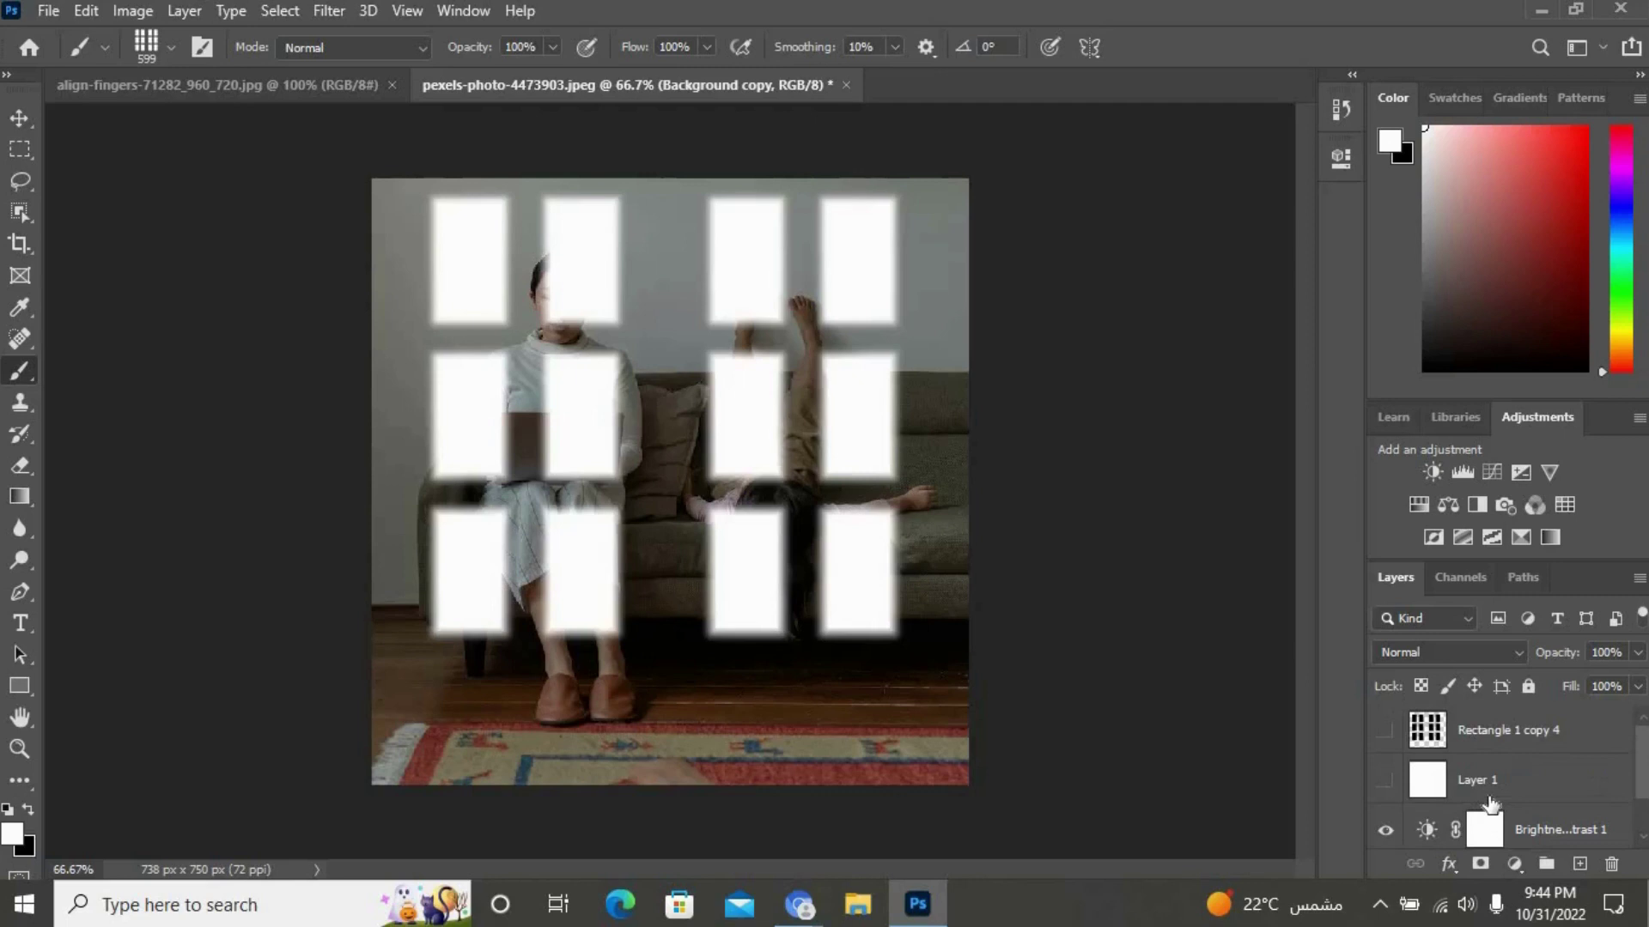
{"action": "scroll", "coordinate": [1490, 803], "scroll_direction": "down", "scroll_amount": 1}
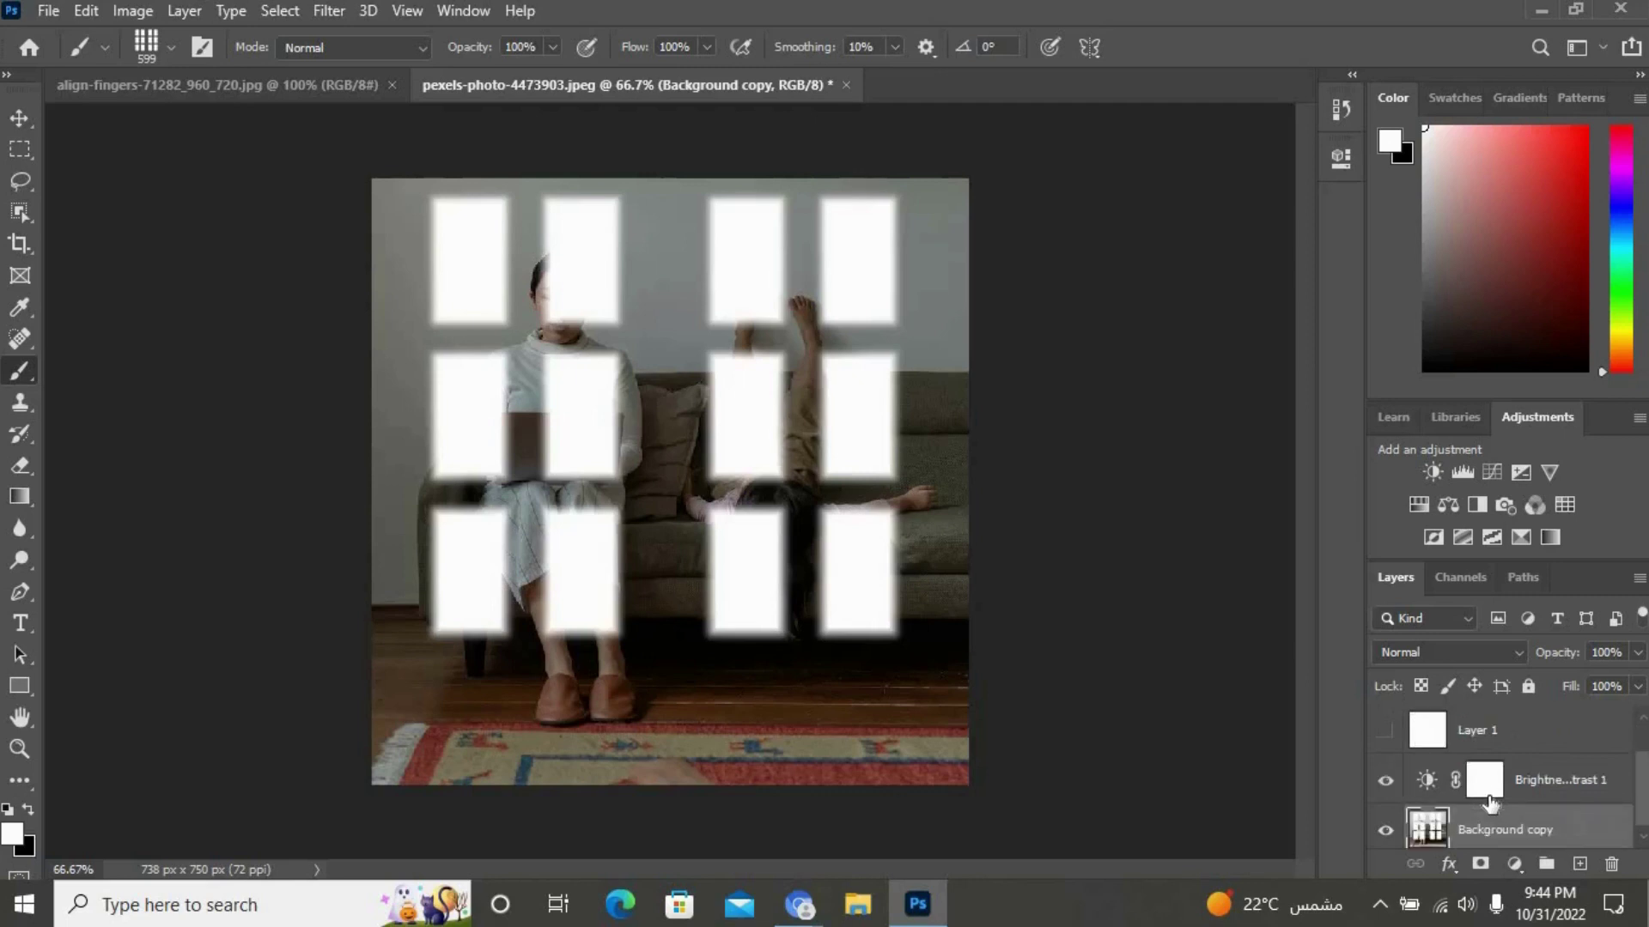
{"action": "key", "text": "ctrl+z"}
{"action": "scroll", "coordinate": [1489, 803], "scroll_direction": "up", "scroll_amount": 1}
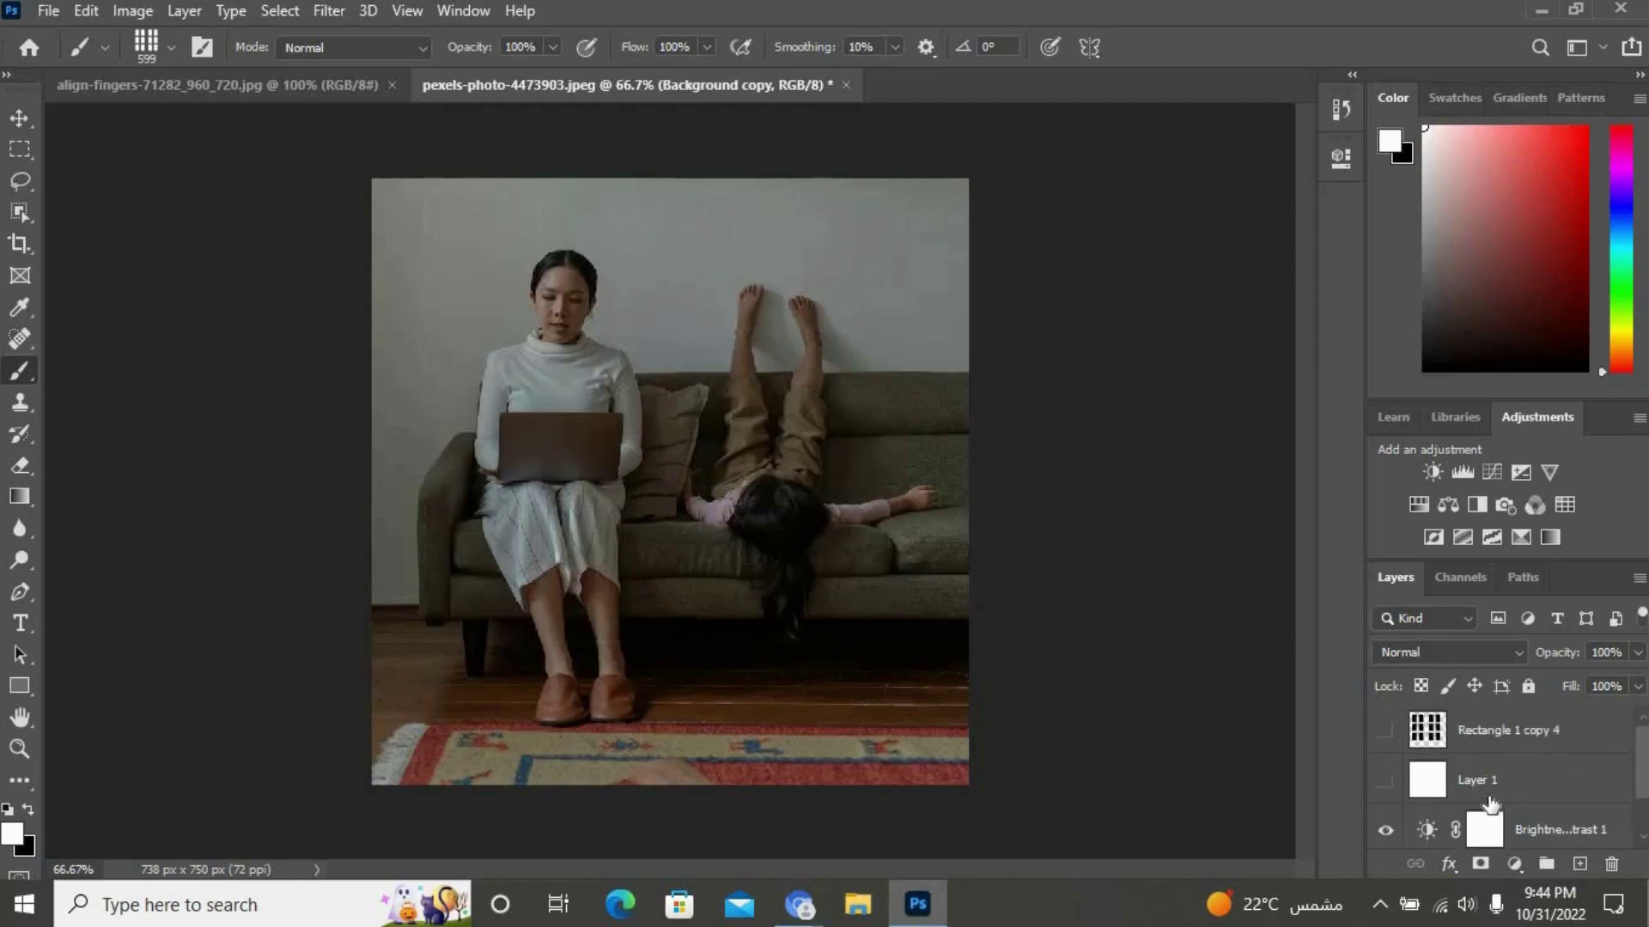
{"action": "scroll", "coordinate": [1491, 803], "scroll_direction": "down", "scroll_amount": 1}
{"action": "left_click", "coordinate": [1385, 775]}
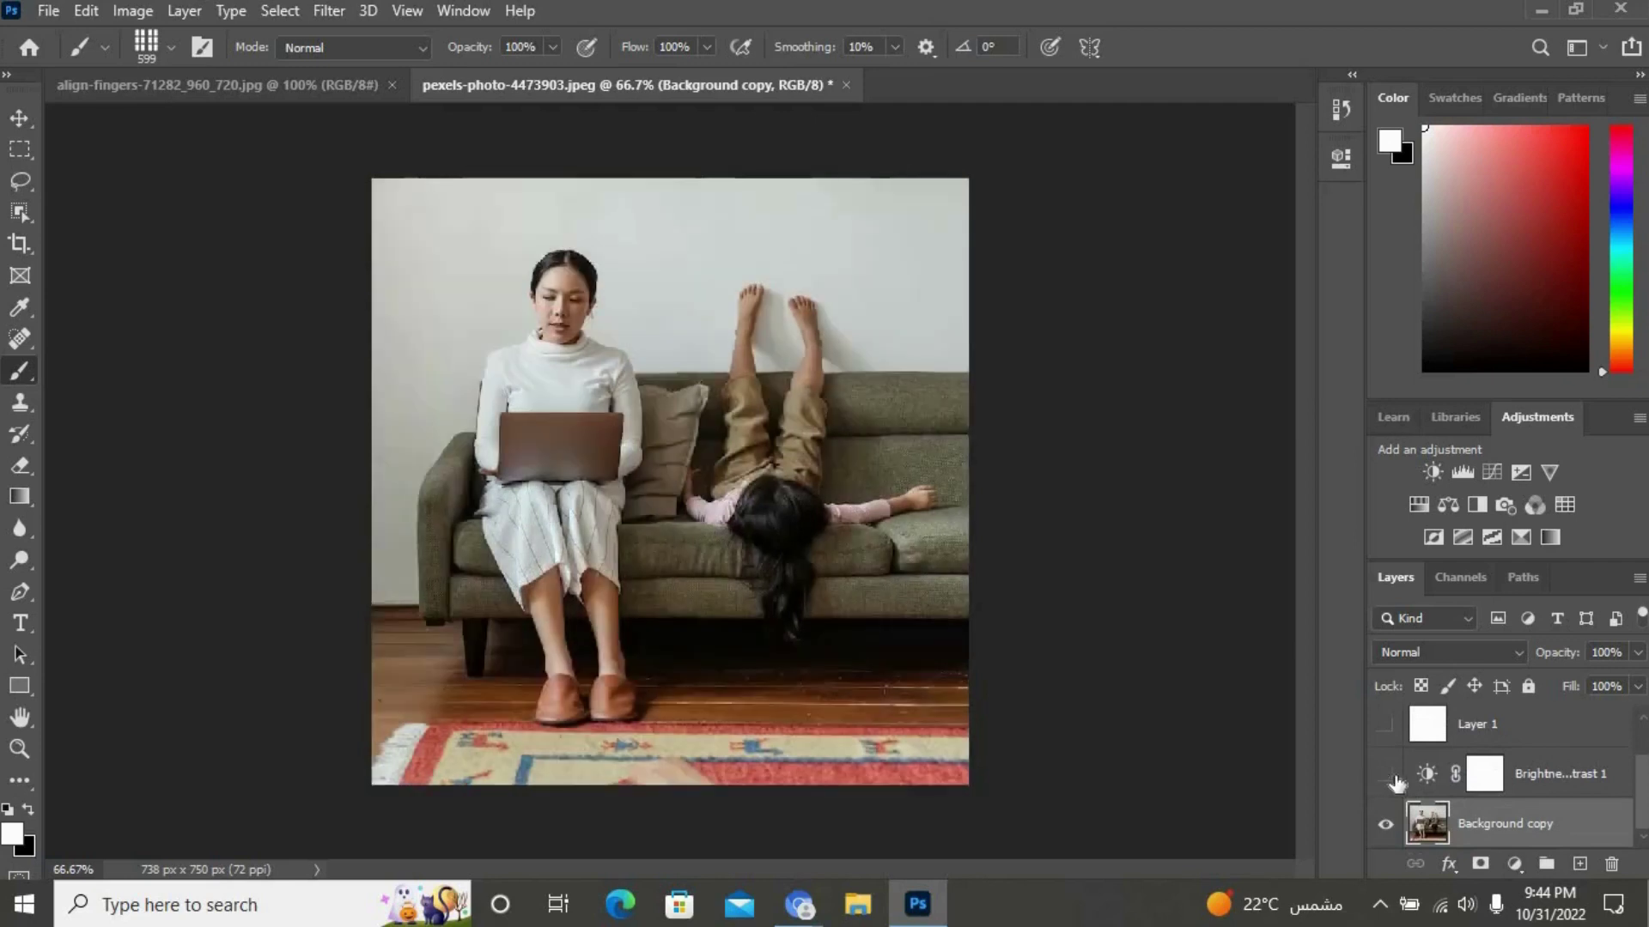
{"action": "left_click", "coordinate": [1562, 777]}
{"action": "key", "text": "x"}
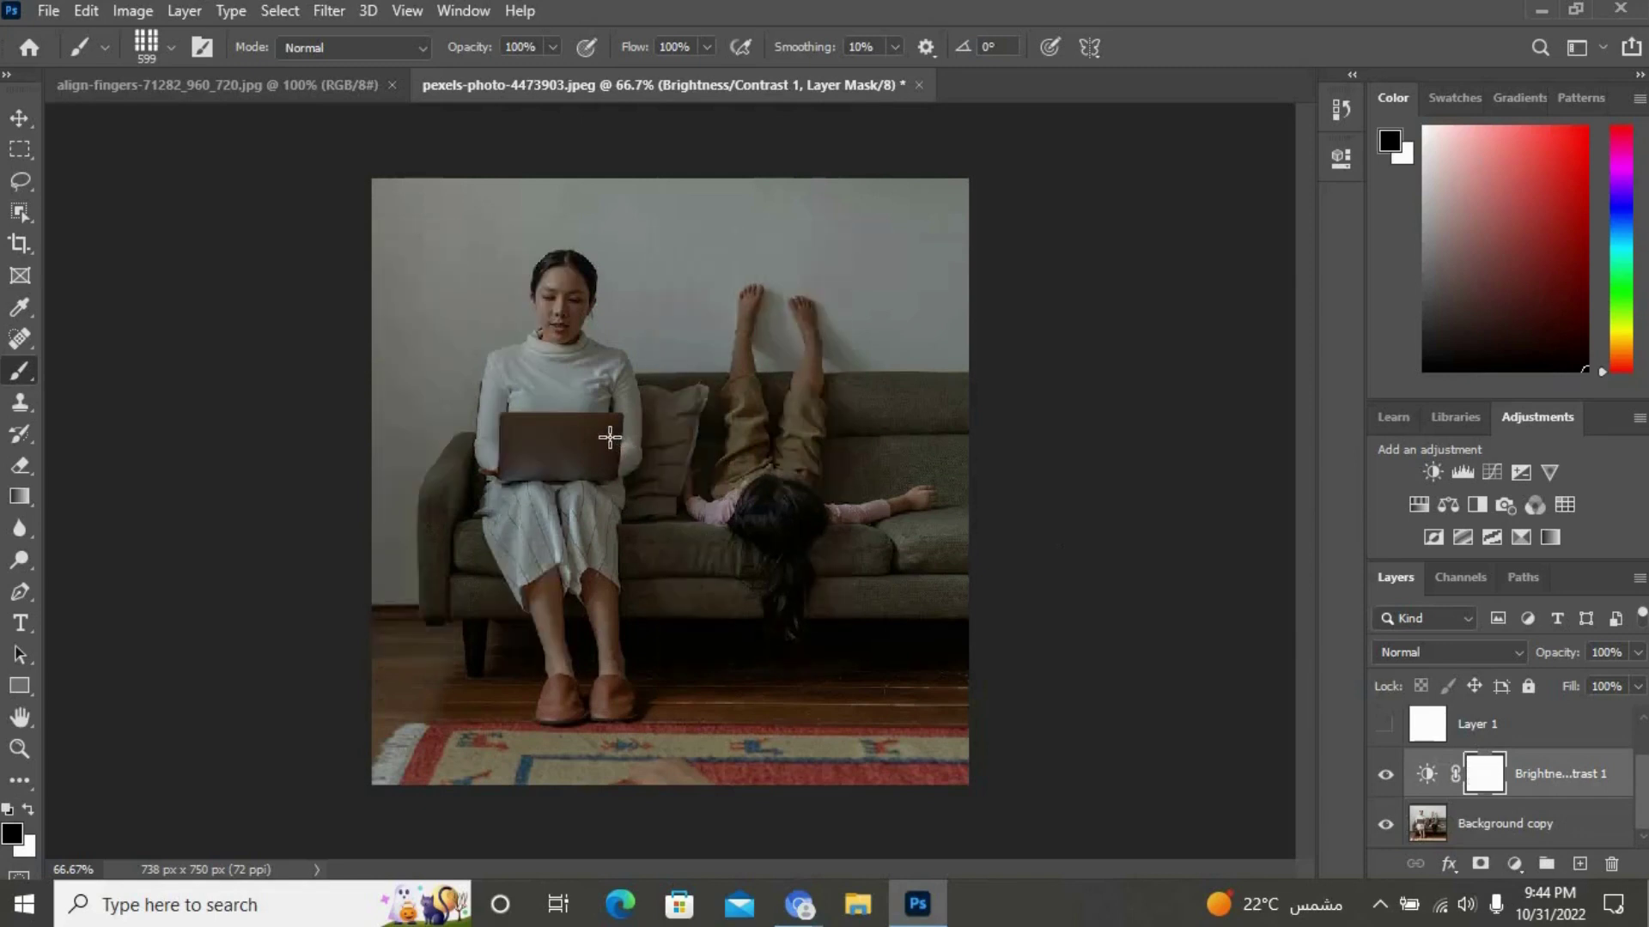
Stamp the WINDOW brush once into the Brightness/Contrast mask, redone slightly right, then zoom to inspect
{"action": "left_click", "coordinate": [610, 430]}
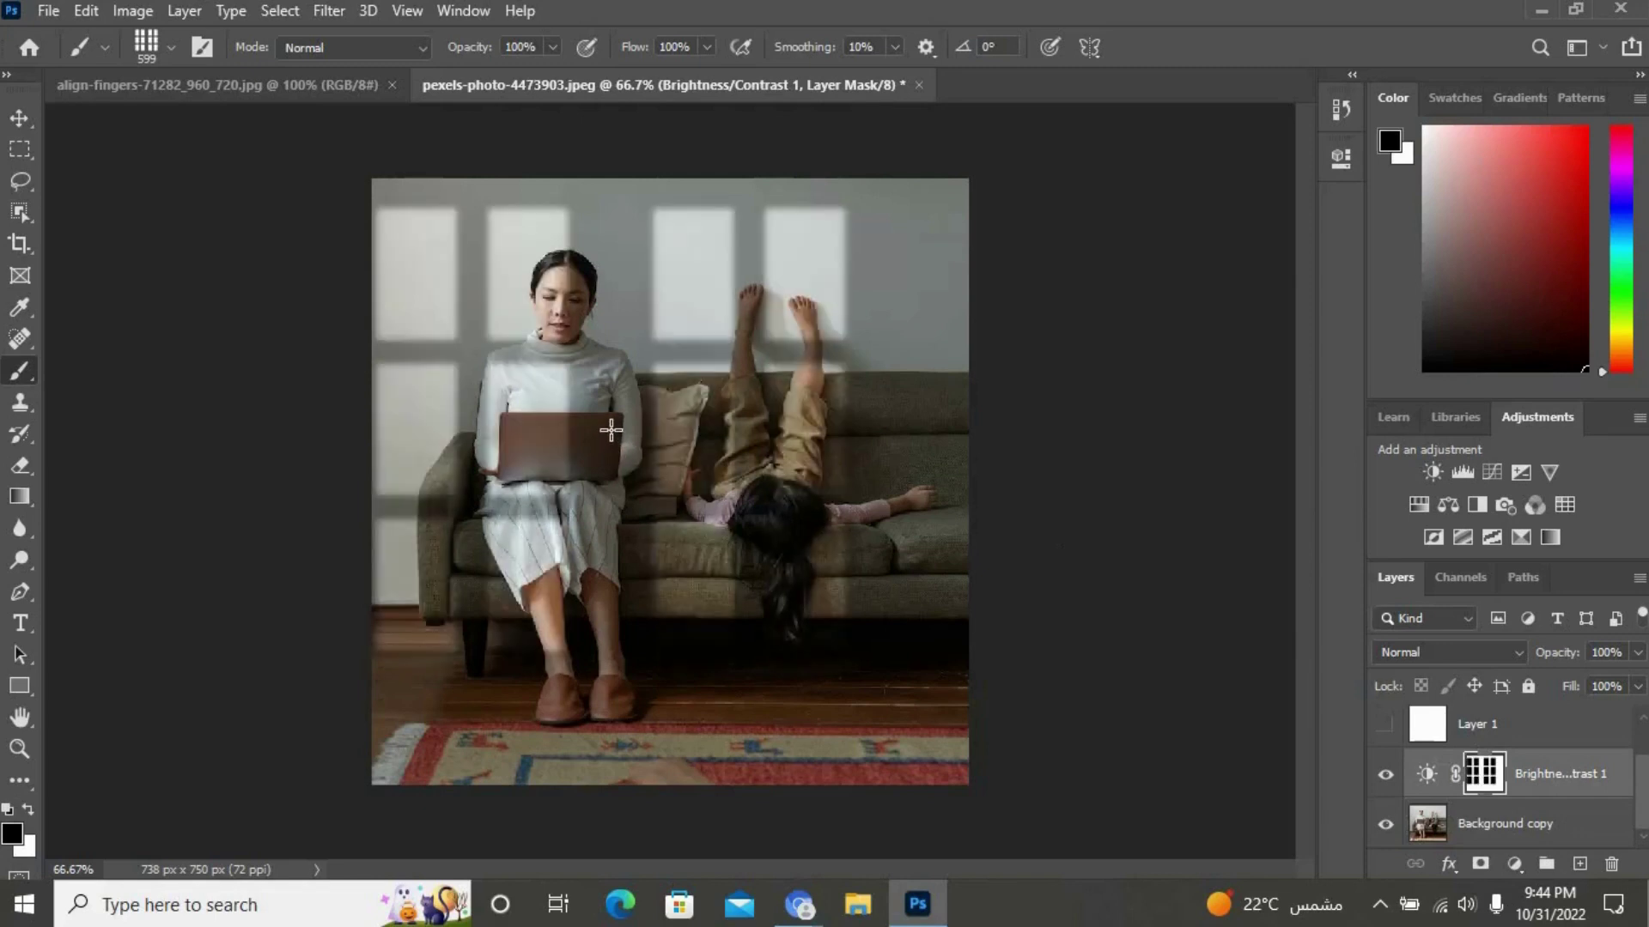
{"action": "key", "text": "ctrl+z"}
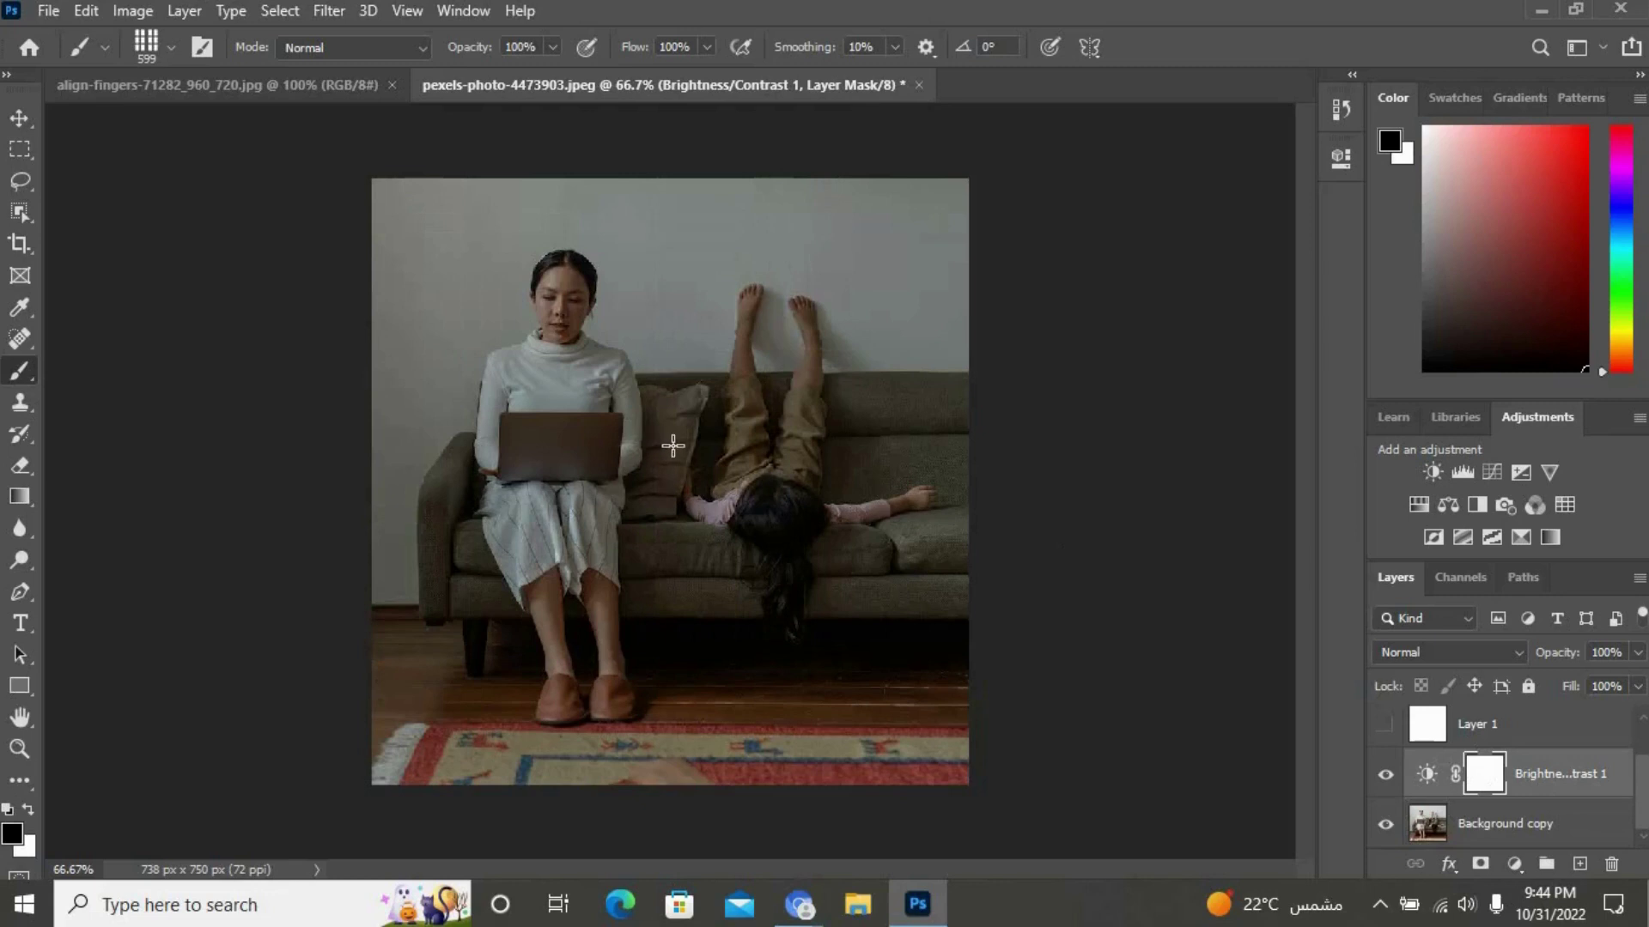
{"action": "left_click", "coordinate": [683, 445]}
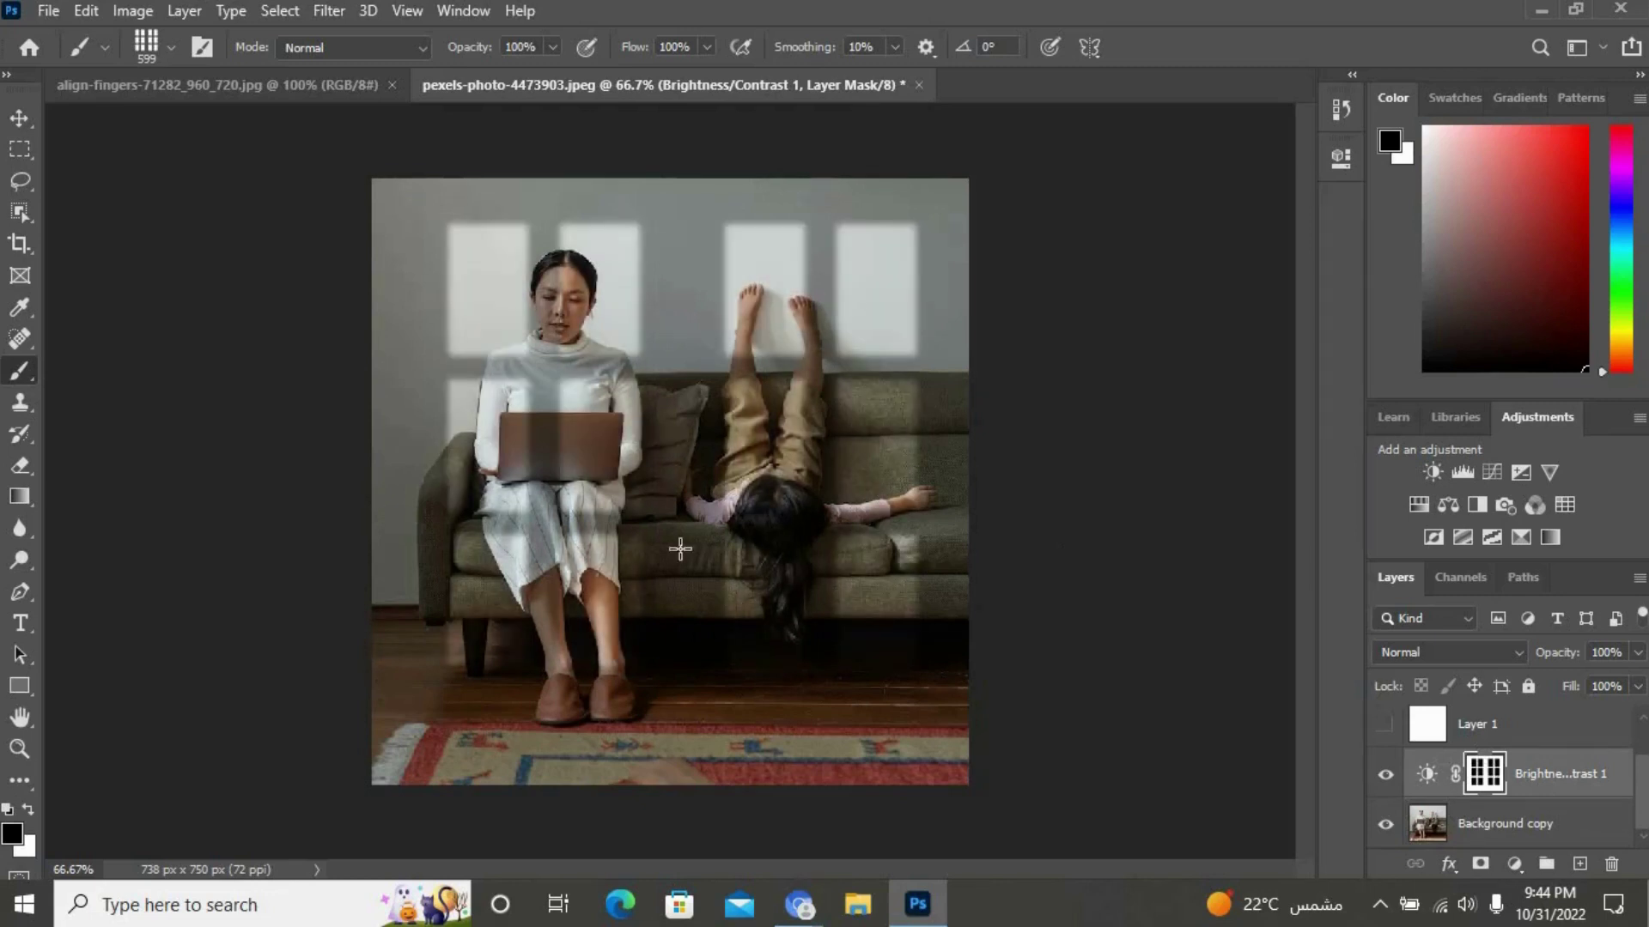
{"action": "left_click", "coordinate": [855, 472], "text": "ctrl+space"}
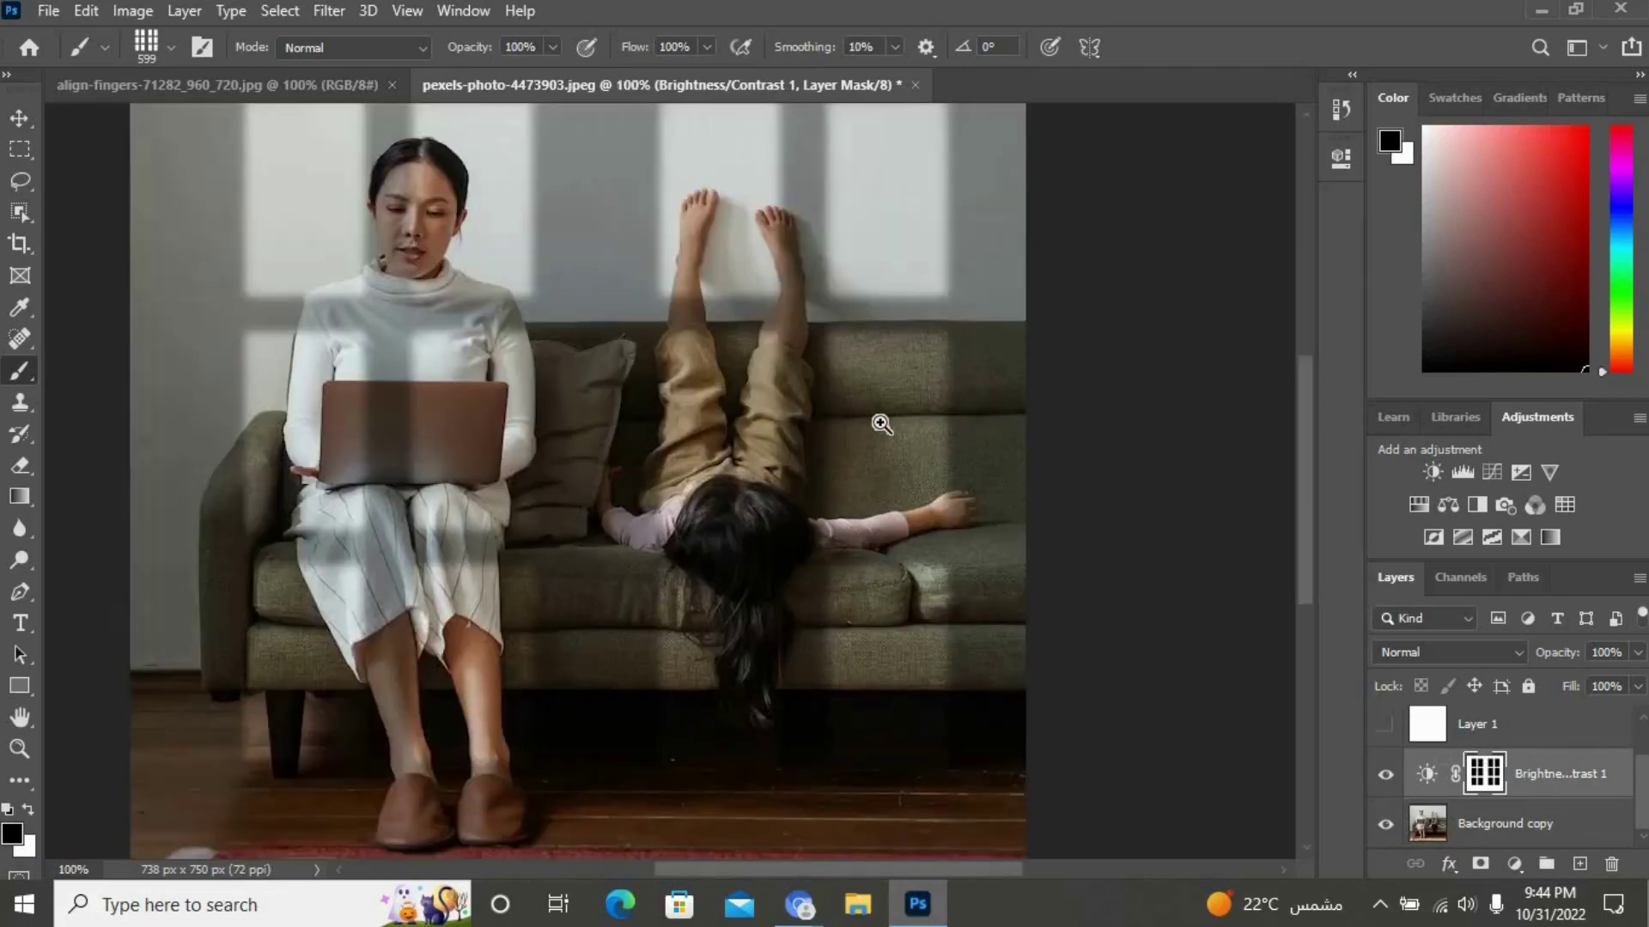
{"action": "left_click", "coordinate": [881, 424], "text": "ctrl+space"}
{"action": "left_click", "coordinate": [832, 412], "text": "ctrl+alt+space"}
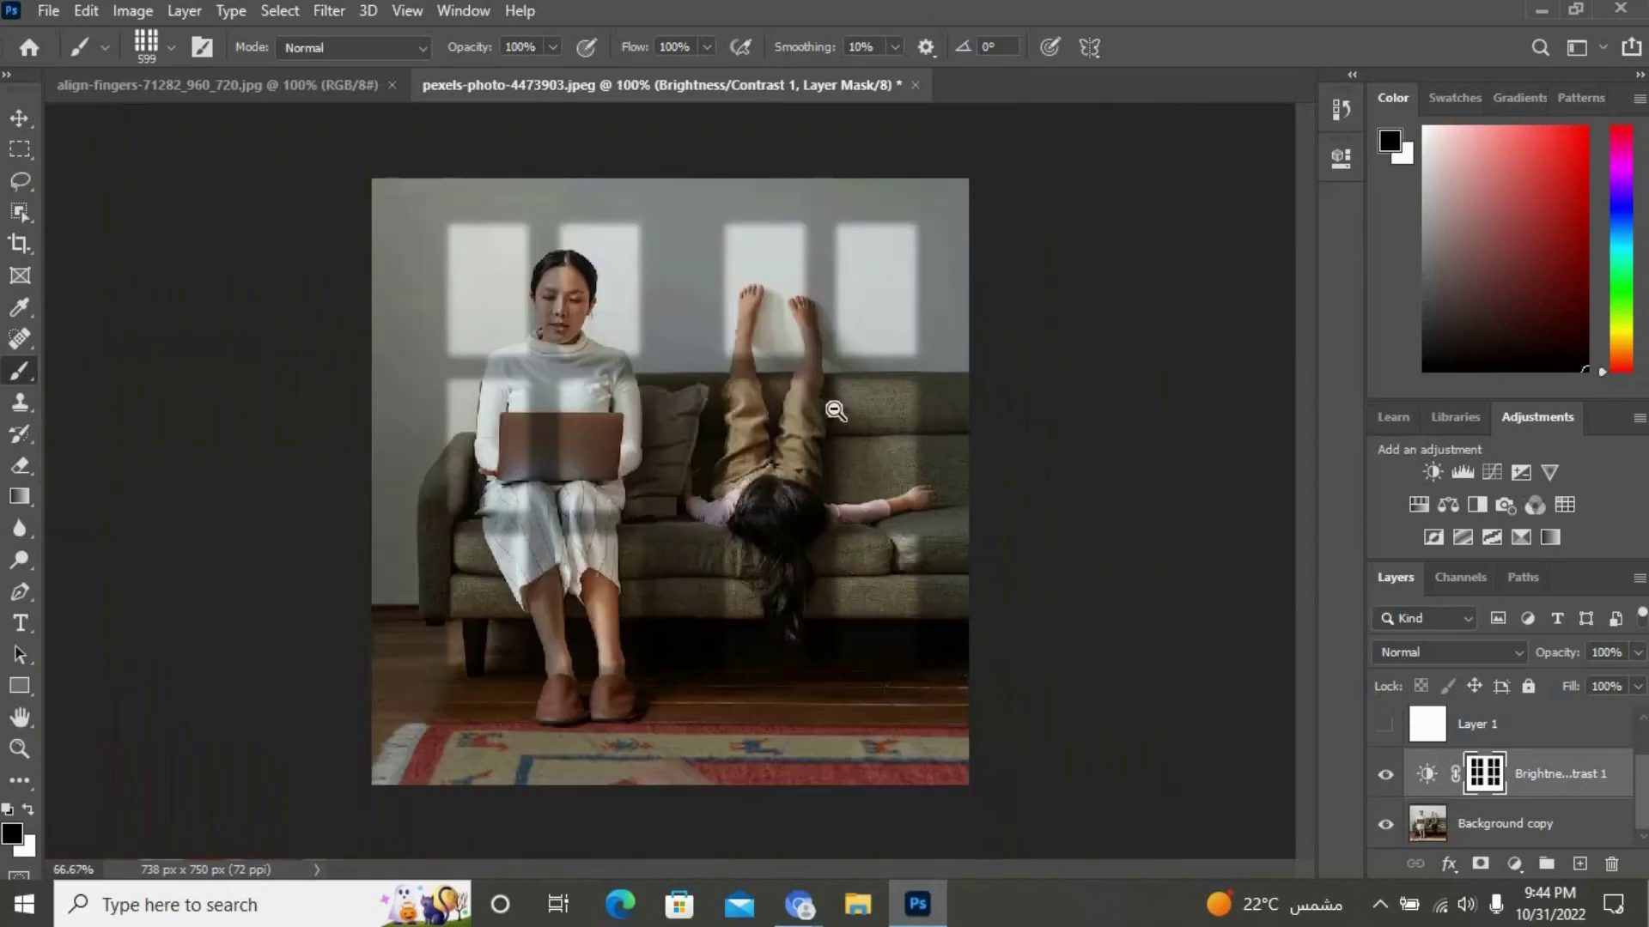
{"action": "left_click", "coordinate": [833, 411], "text": "ctrl+alt+space"}
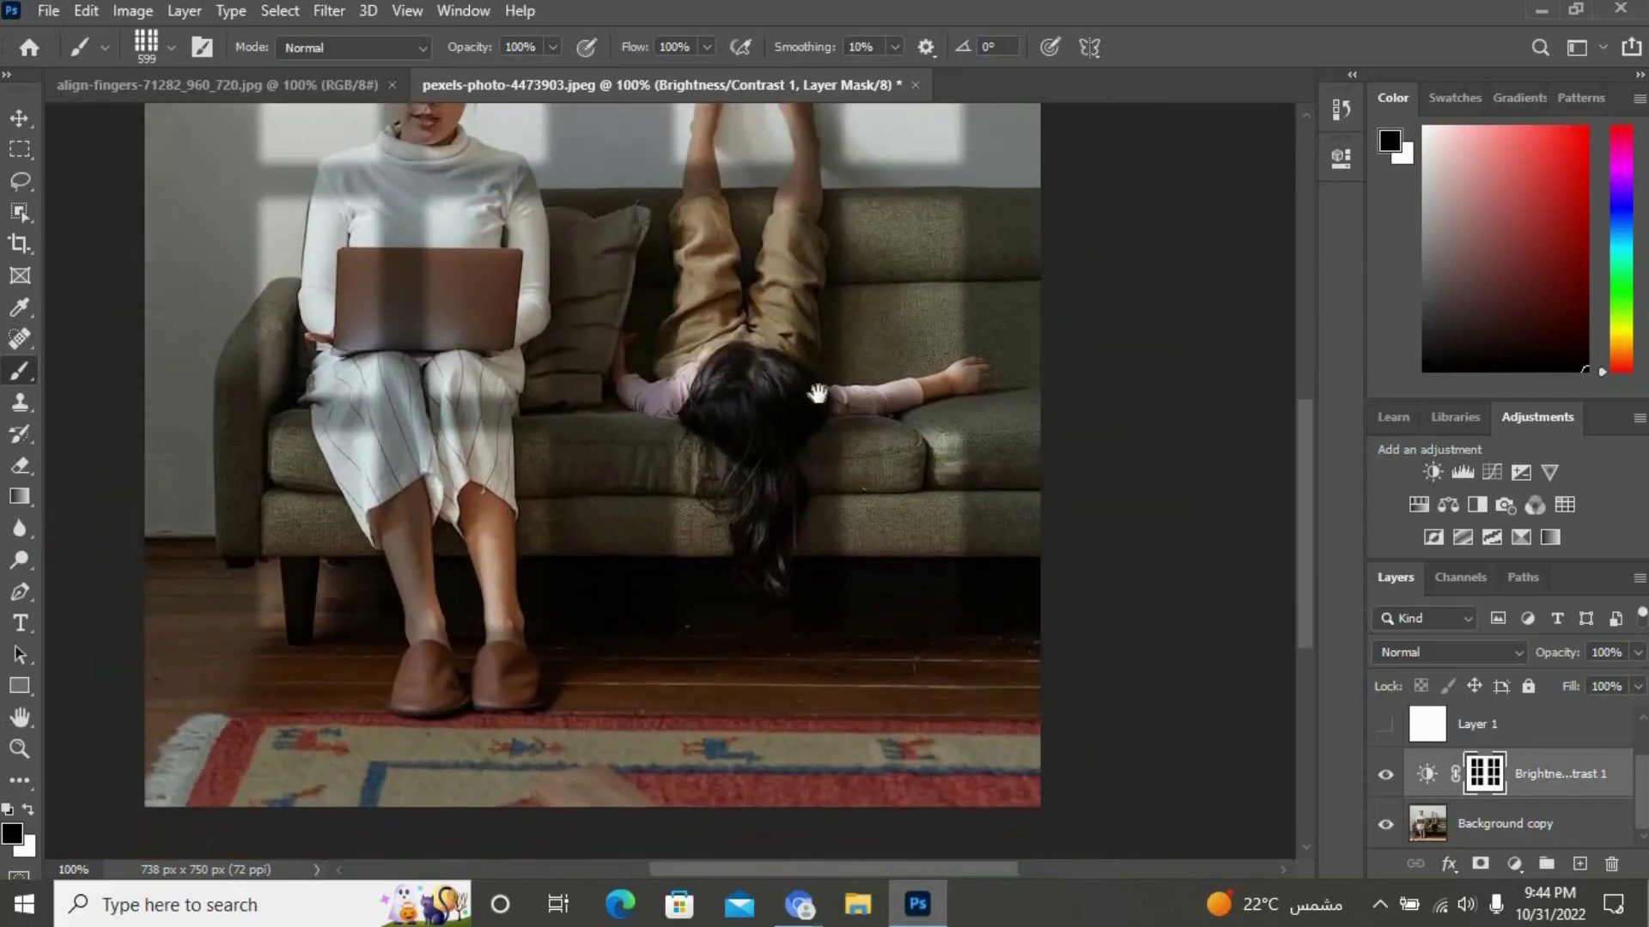
{"action": "left_click_drag", "start_coordinate": [805, 526], "coordinate": [825, 492]}
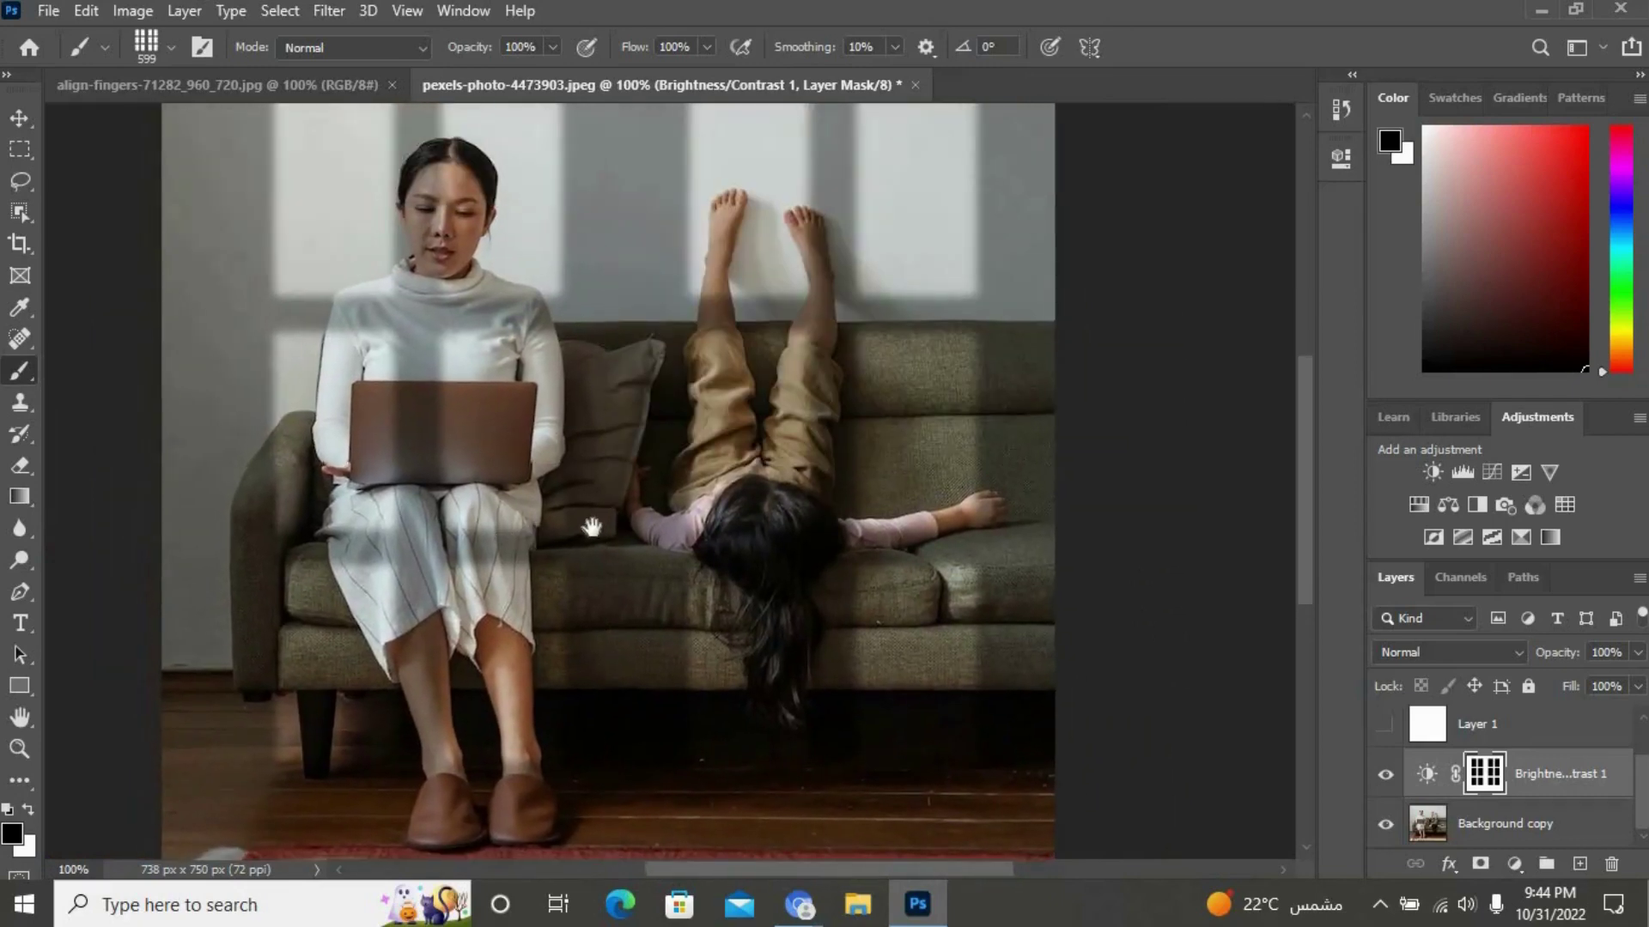
{"action": "left_click_drag", "start_coordinate": [593, 527], "coordinate": [502, 584]}
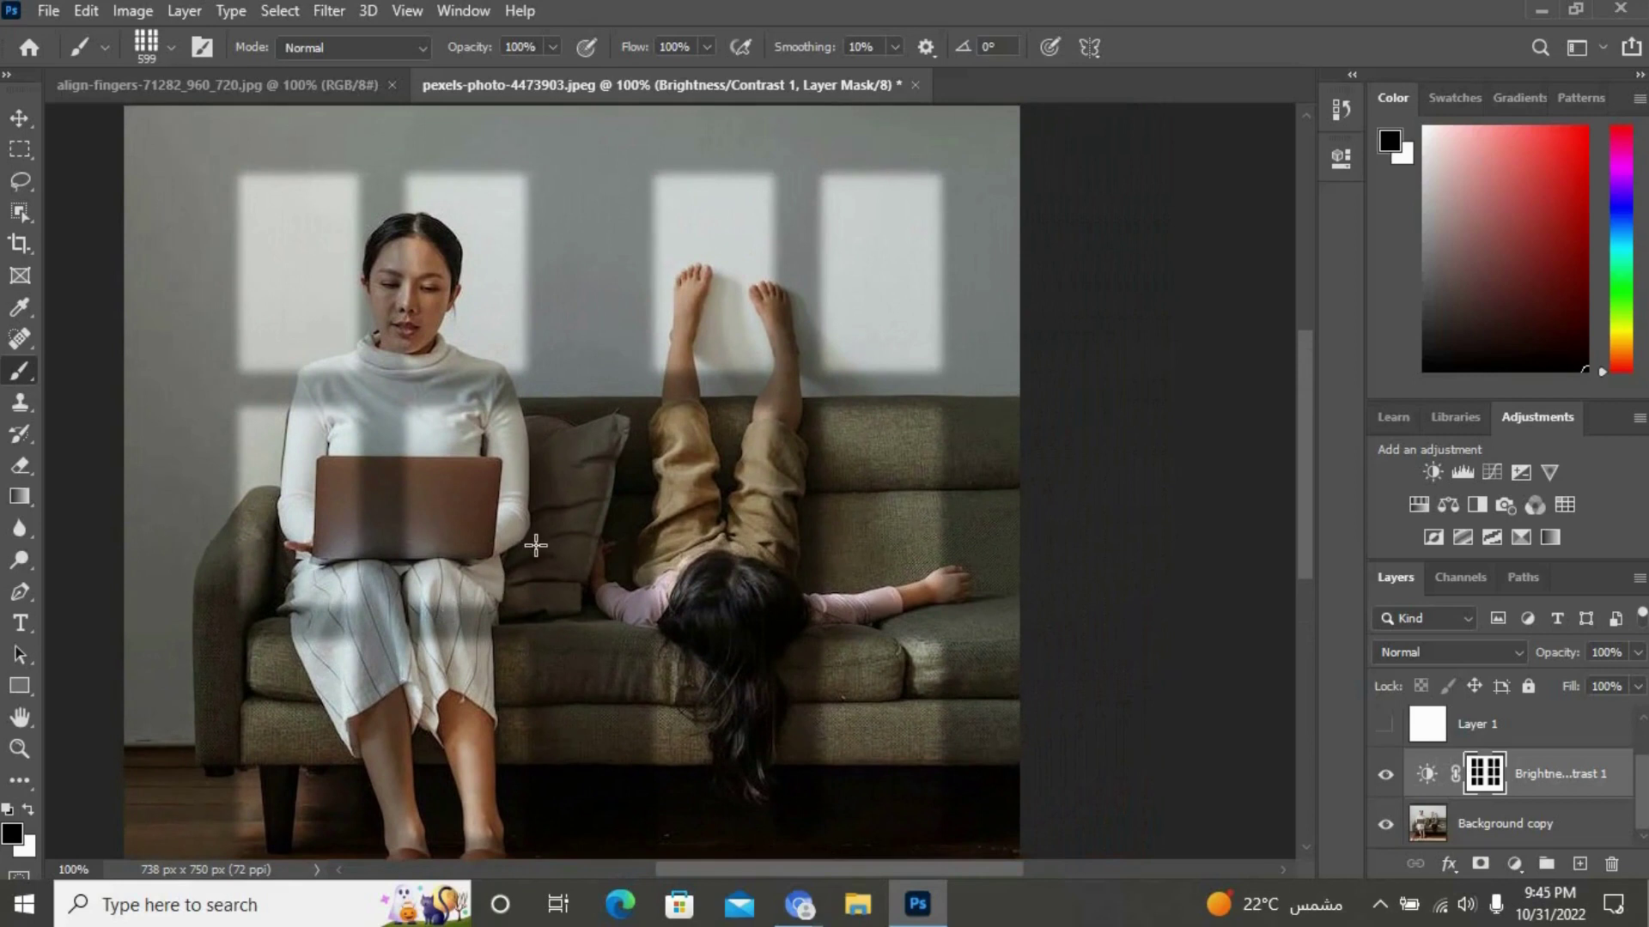
{"action": "left_click", "coordinate": [559, 507]}
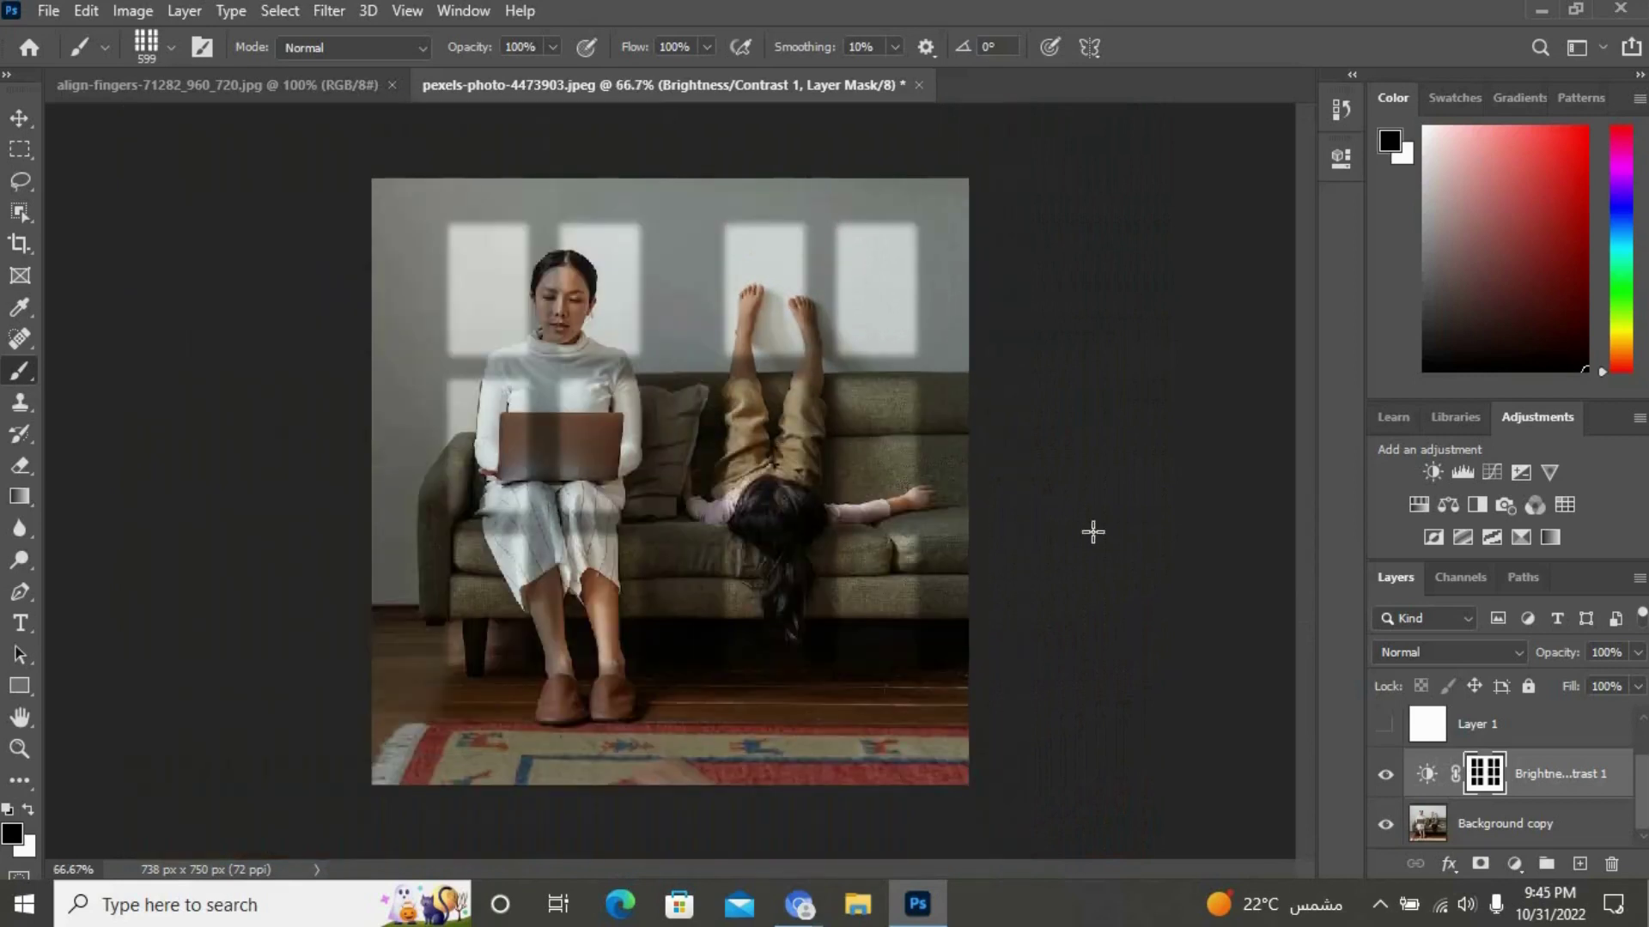